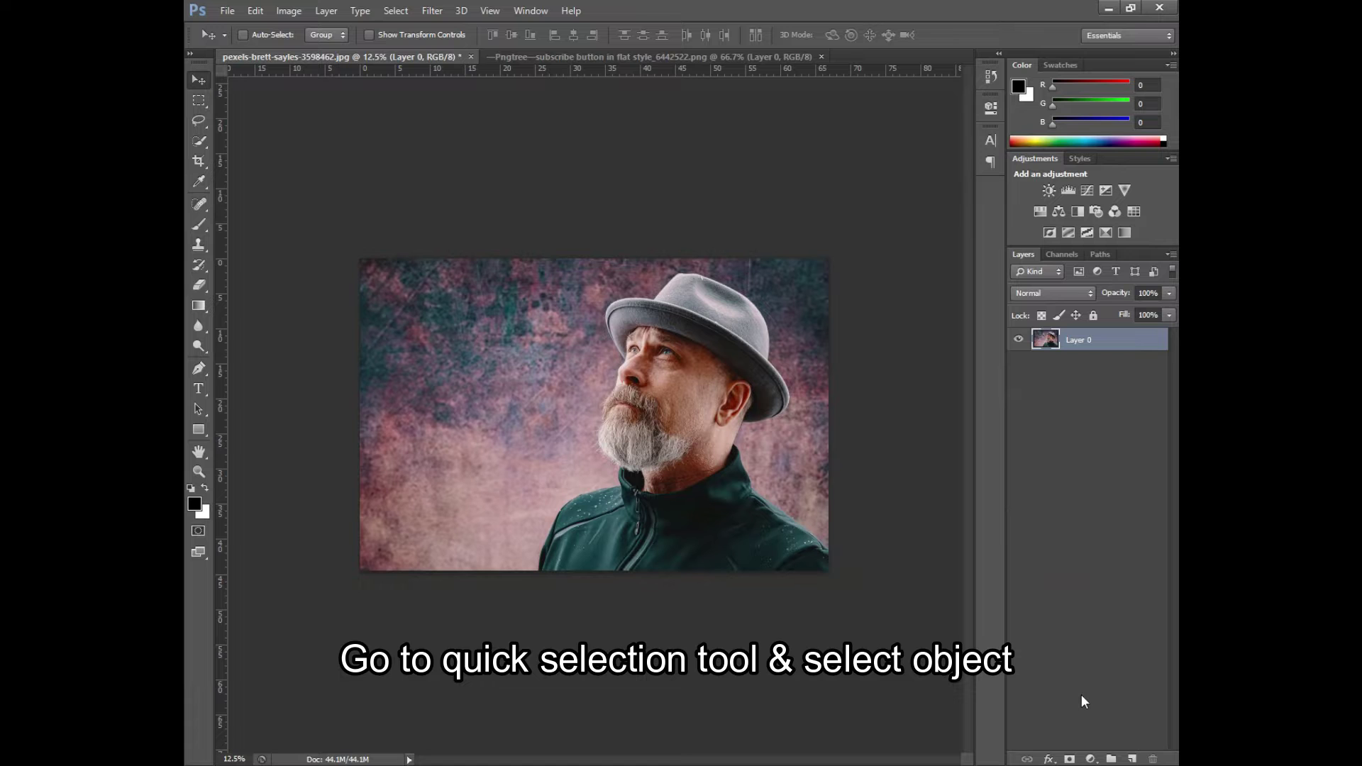
- Paint a Quick Selection over the man's hat, face, beard, neck and jacket
{"action": "left_click", "coordinate": [206, 148]}
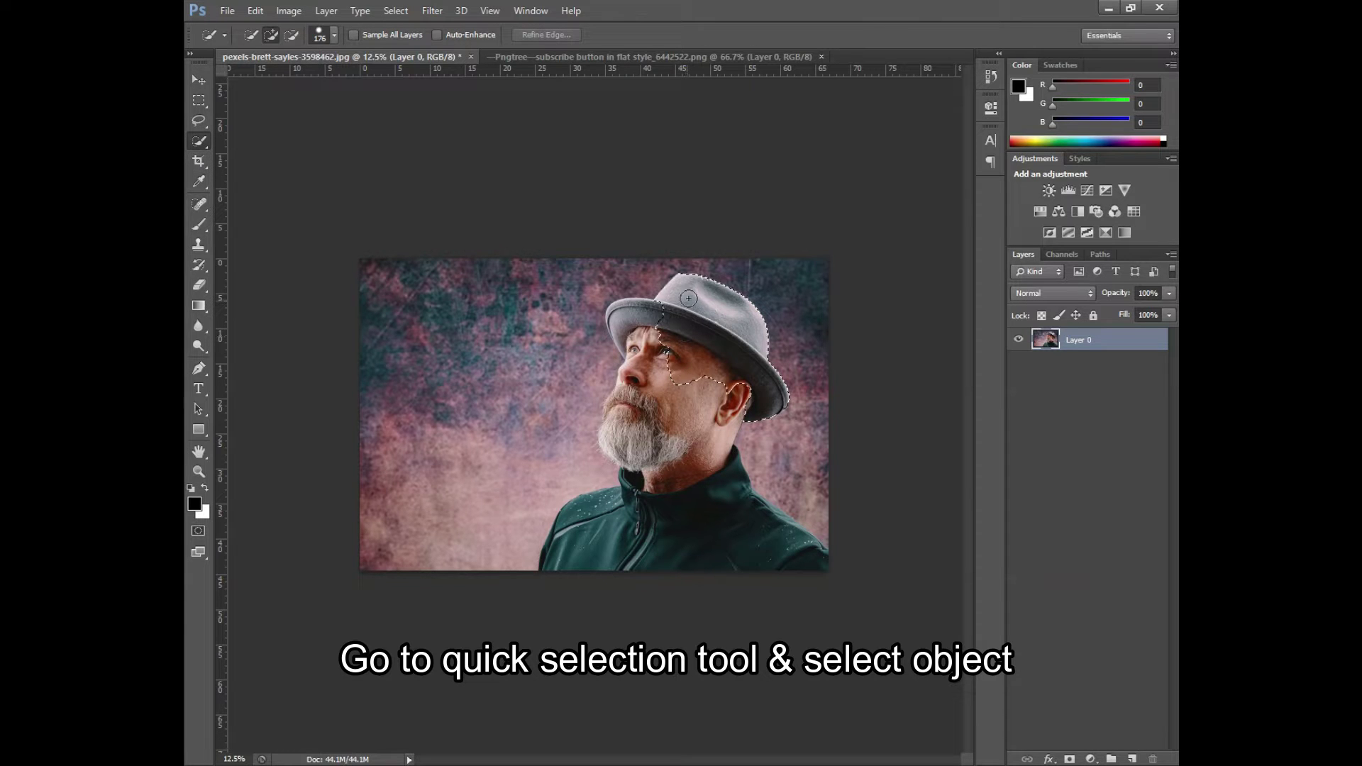
{"action": "mouse_move", "coordinate": [634, 315]}
{"action": "left_mouse_down"}
{"action": "mouse_move", "coordinate": [580, 532]}
{"action": "mouse_move", "coordinate": [598, 524]}
{"action": "left_mouse_up"}
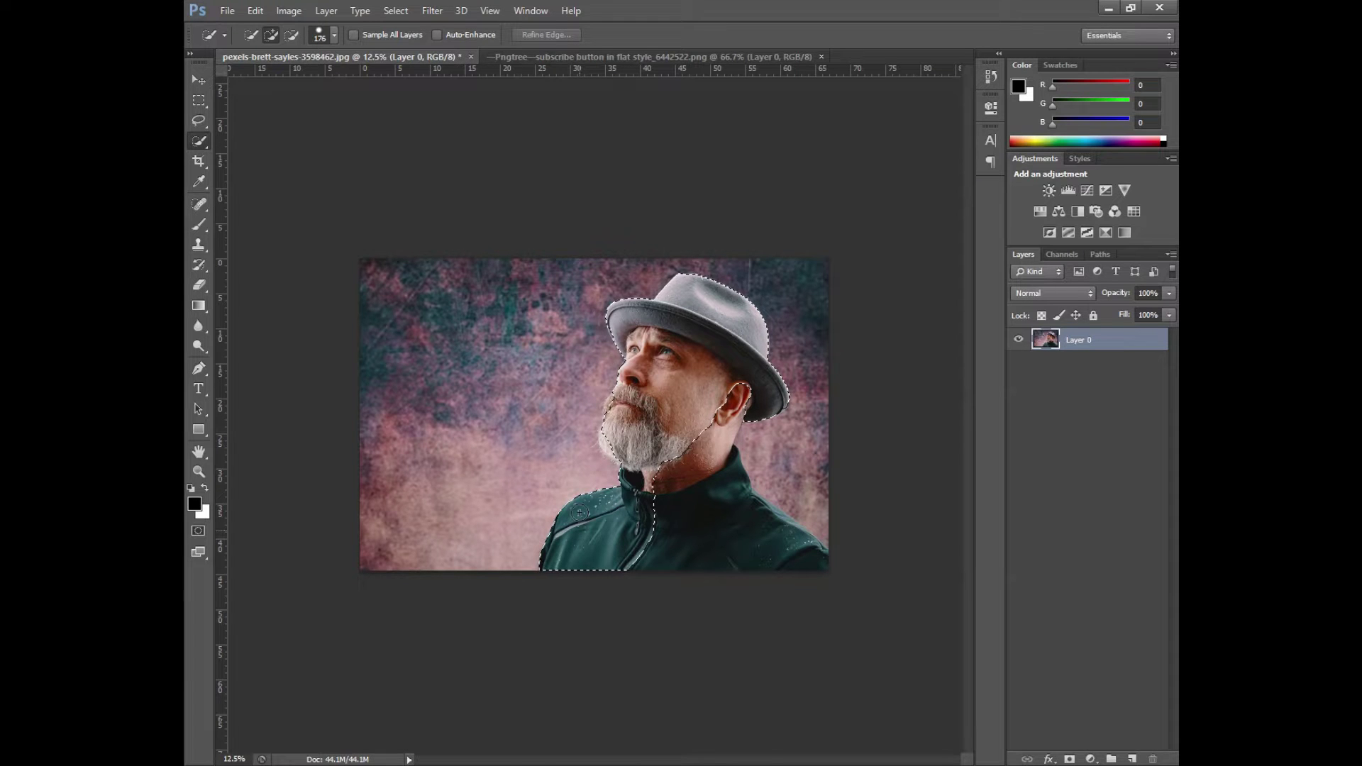
{"action": "left_click_drag", "start_coordinate": [733, 529], "coordinate": [767, 539]}
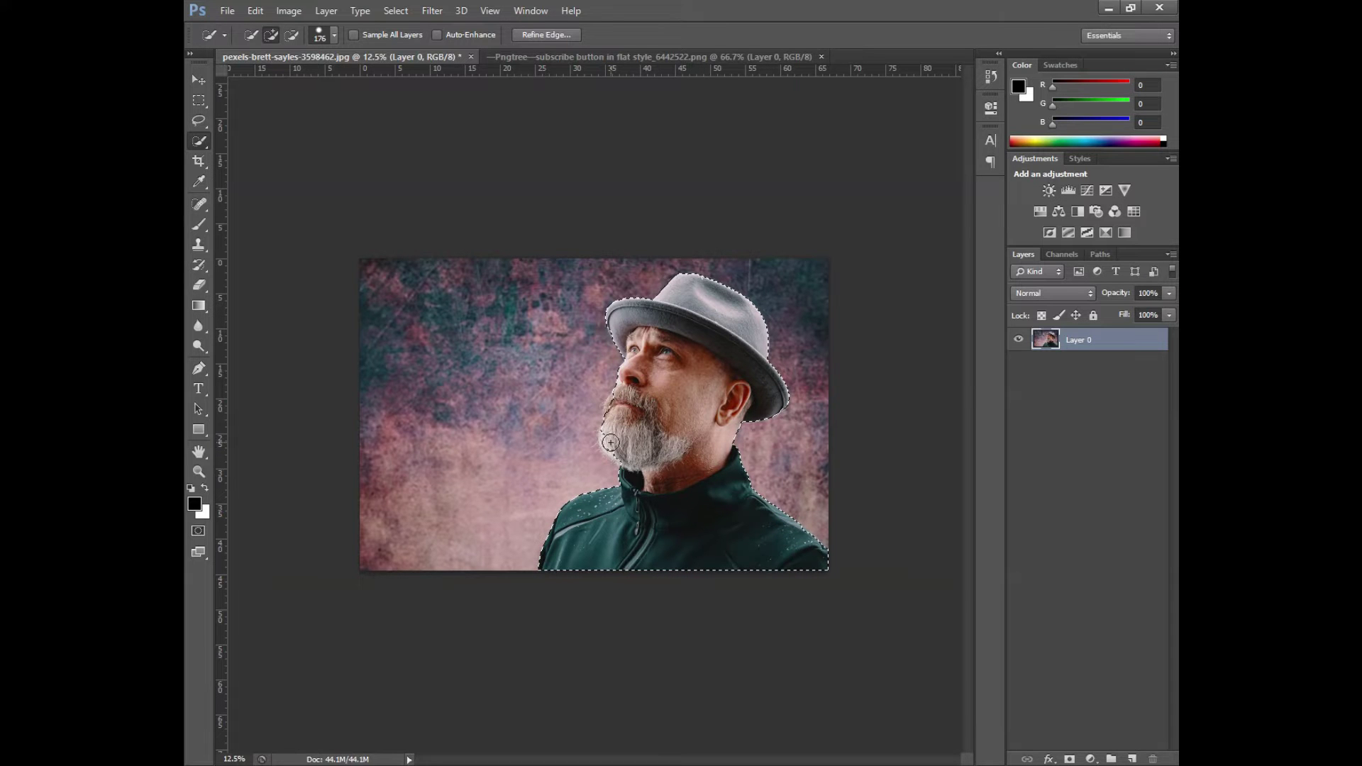
{"action": "scroll", "coordinate": [659, 467], "scroll_direction": "up", "scroll_amount": 5}
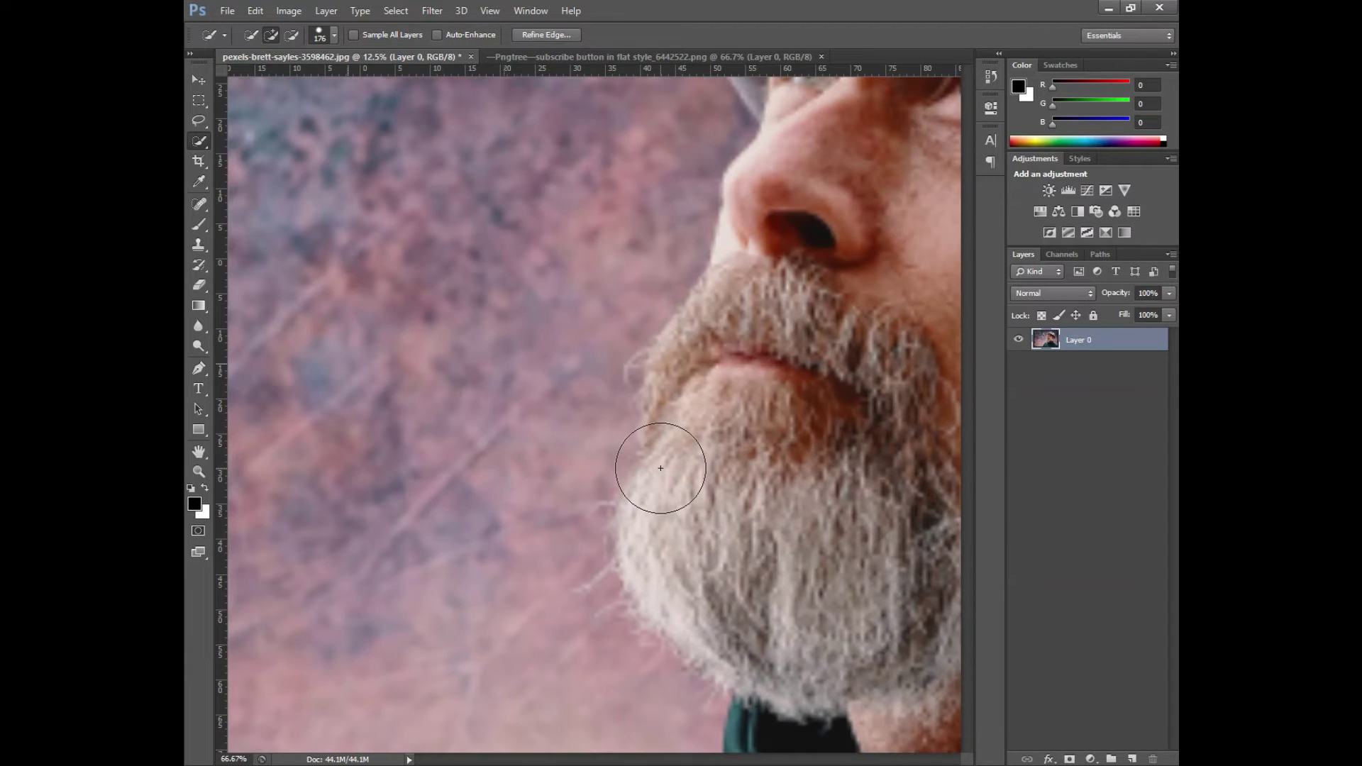
- Refine the selection edge along the mustache, beard and chin to catch stray hairs, then apply
{"action": "left_click_drag", "start_coordinate": [745, 605], "coordinate": [720, 552]}
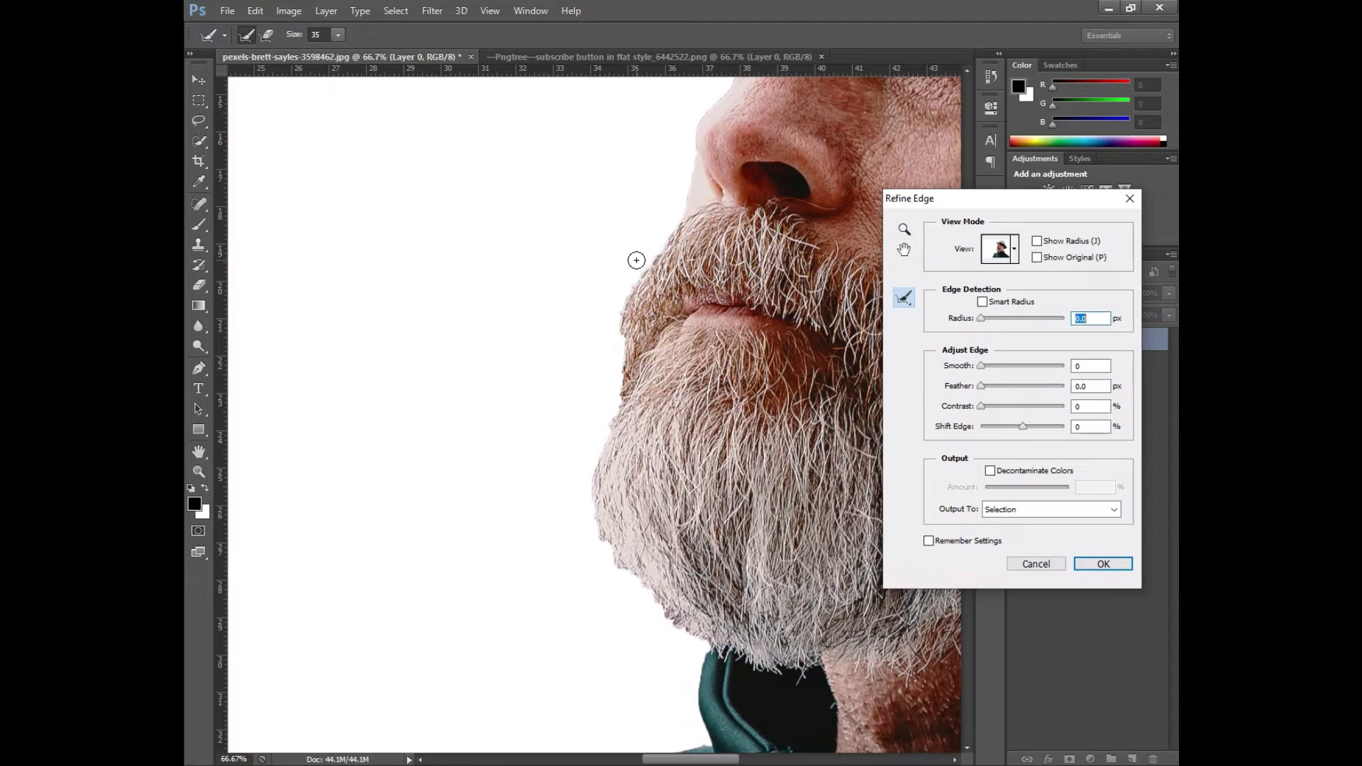
{"action": "mouse_move", "coordinate": [604, 259]}
{"action": "left_mouse_down"}
{"action": "mouse_move", "coordinate": [655, 278]}
{"action": "mouse_move", "coordinate": [629, 313]}
{"action": "left_mouse_up"}
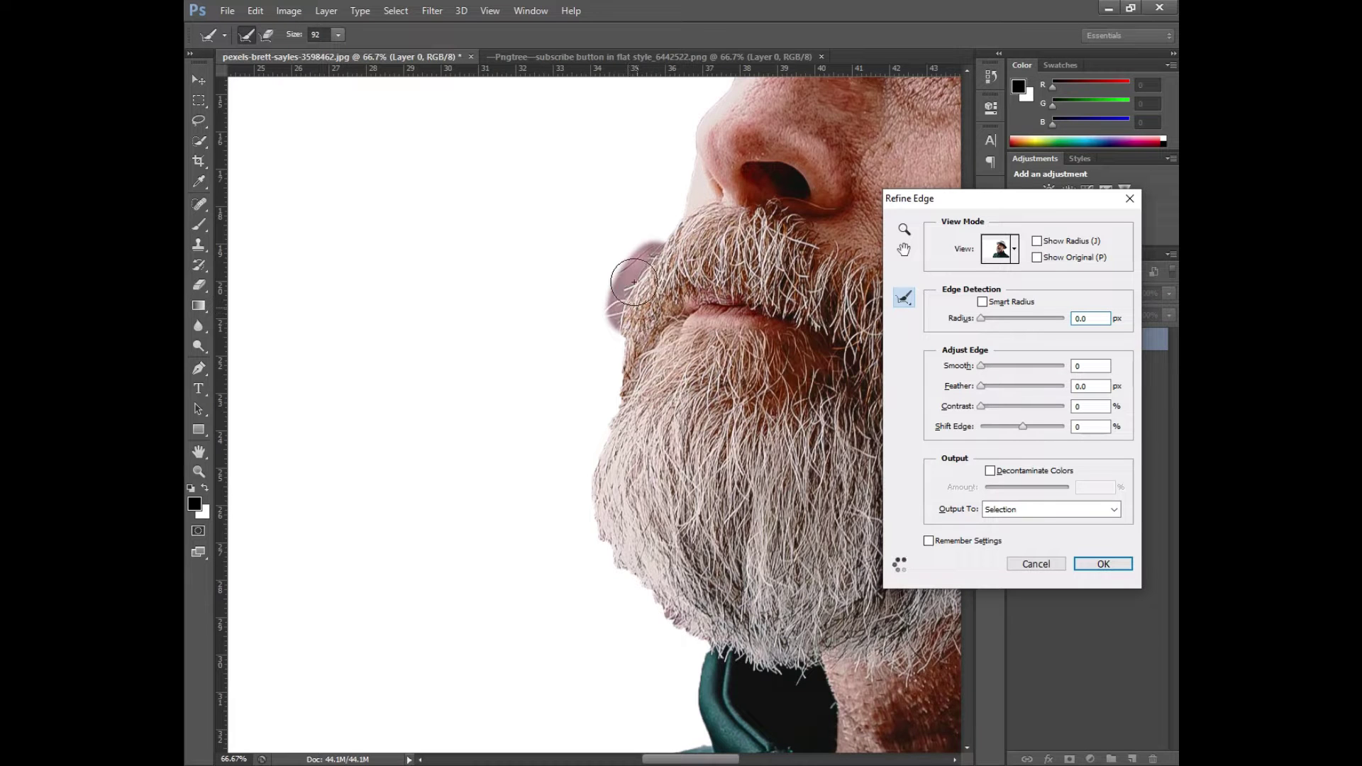
{"action": "key", "text": "alt"}
{"action": "right_click", "coordinate": [606, 262], "text": "alt"}
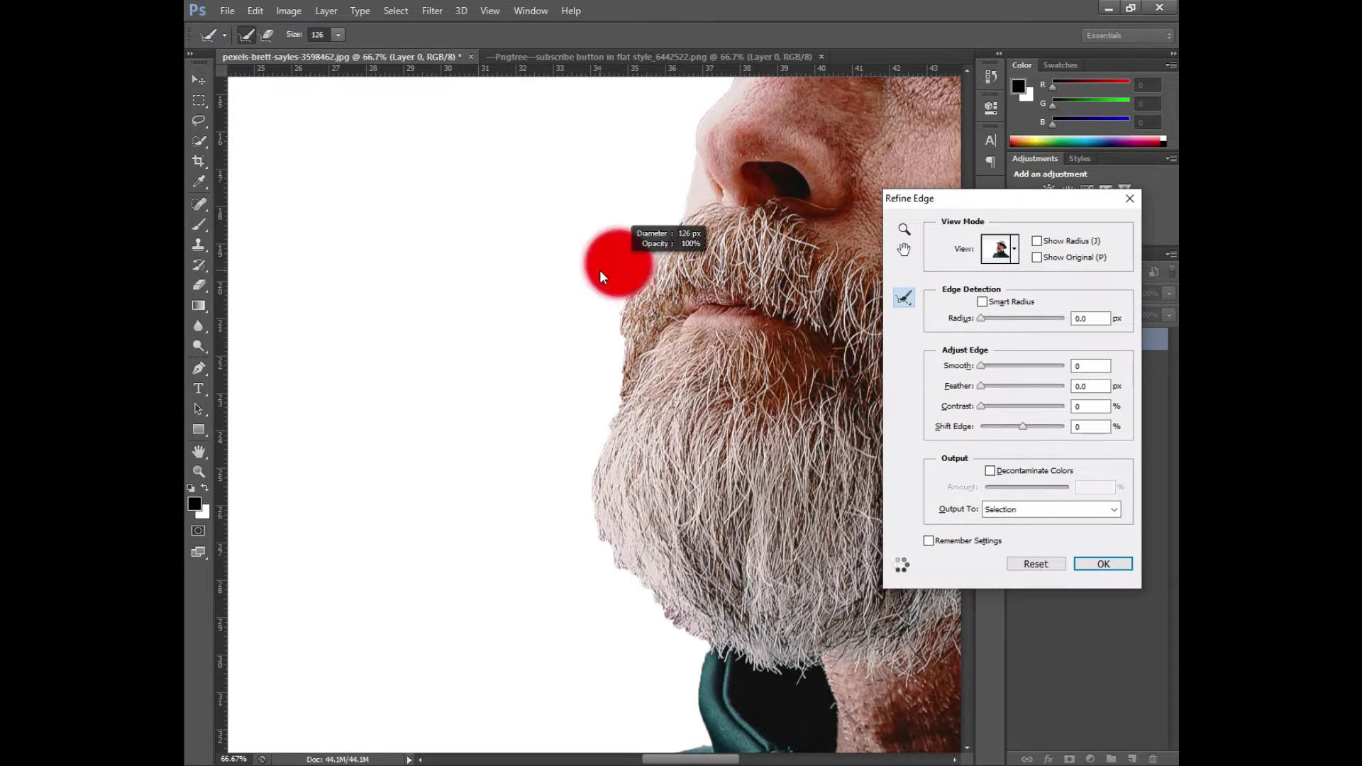
{"action": "left_click_drag", "start_coordinate": [603, 270], "coordinate": [667, 616]}
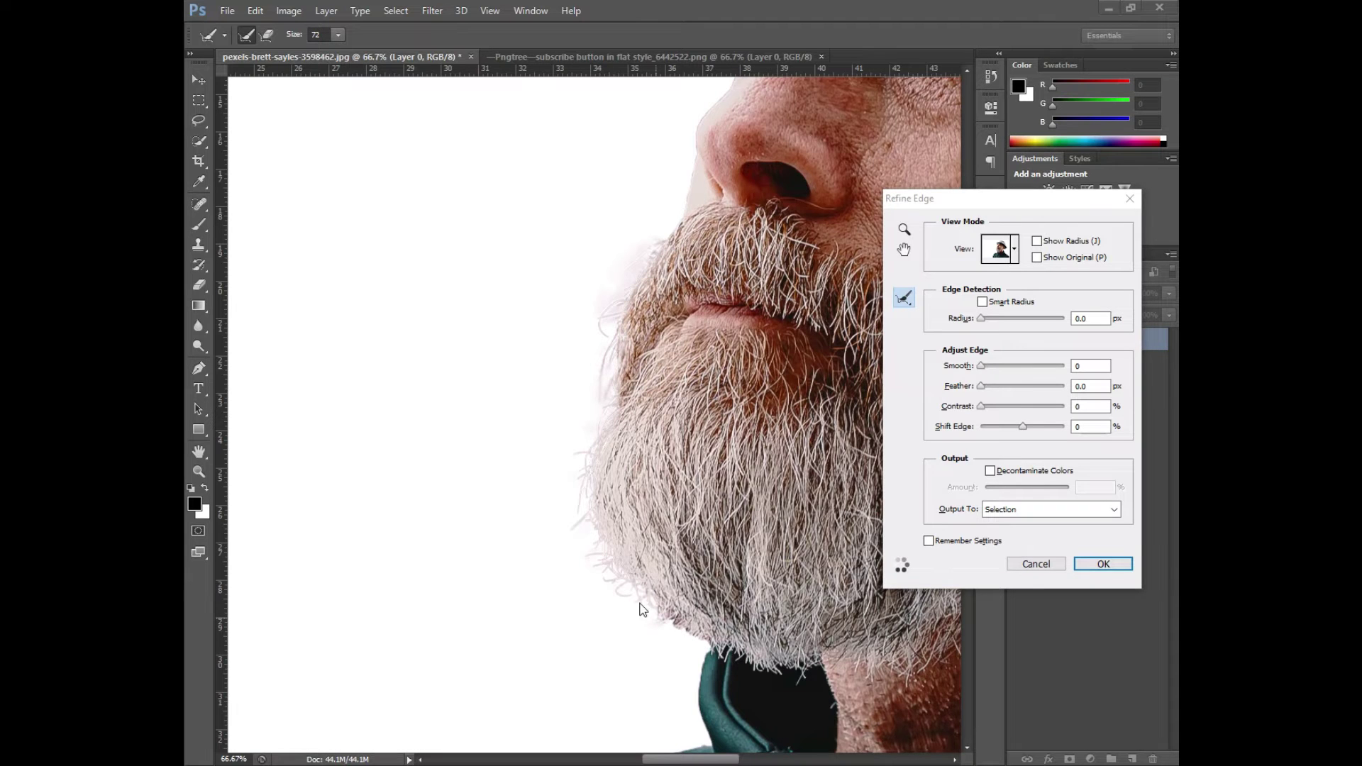
{"action": "left_click_drag", "start_coordinate": [634, 600], "coordinate": [692, 648]}
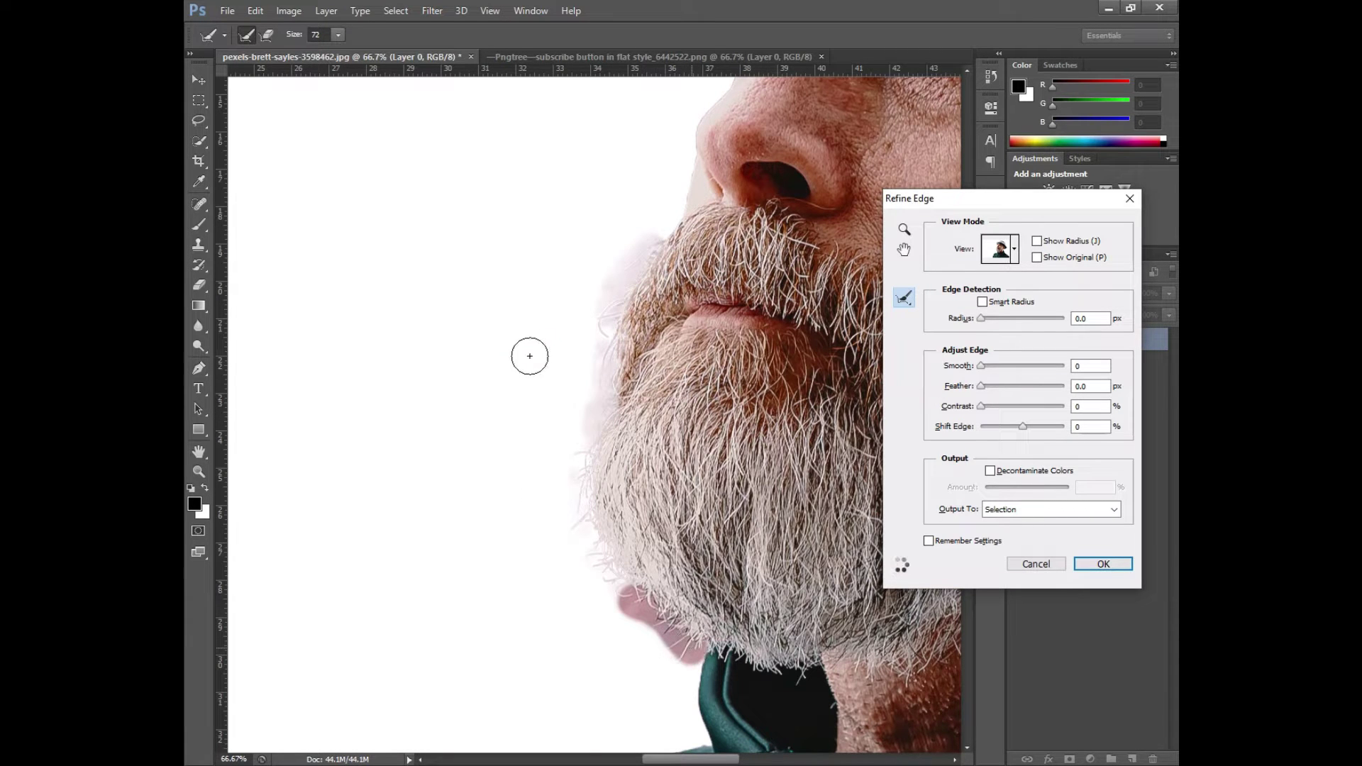
{"action": "left_click_drag", "start_coordinate": [682, 199], "coordinate": [648, 247]}
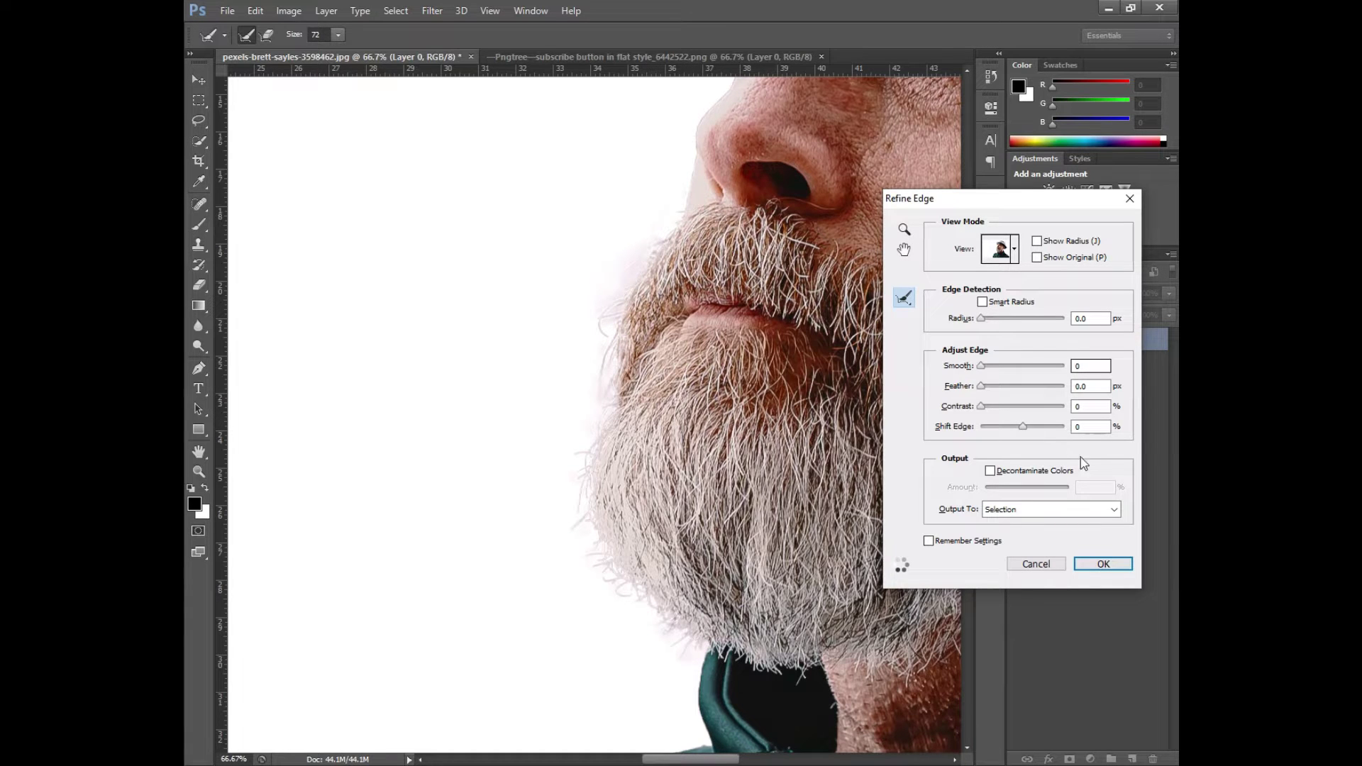
{"action": "left_click", "coordinate": [1092, 566]}
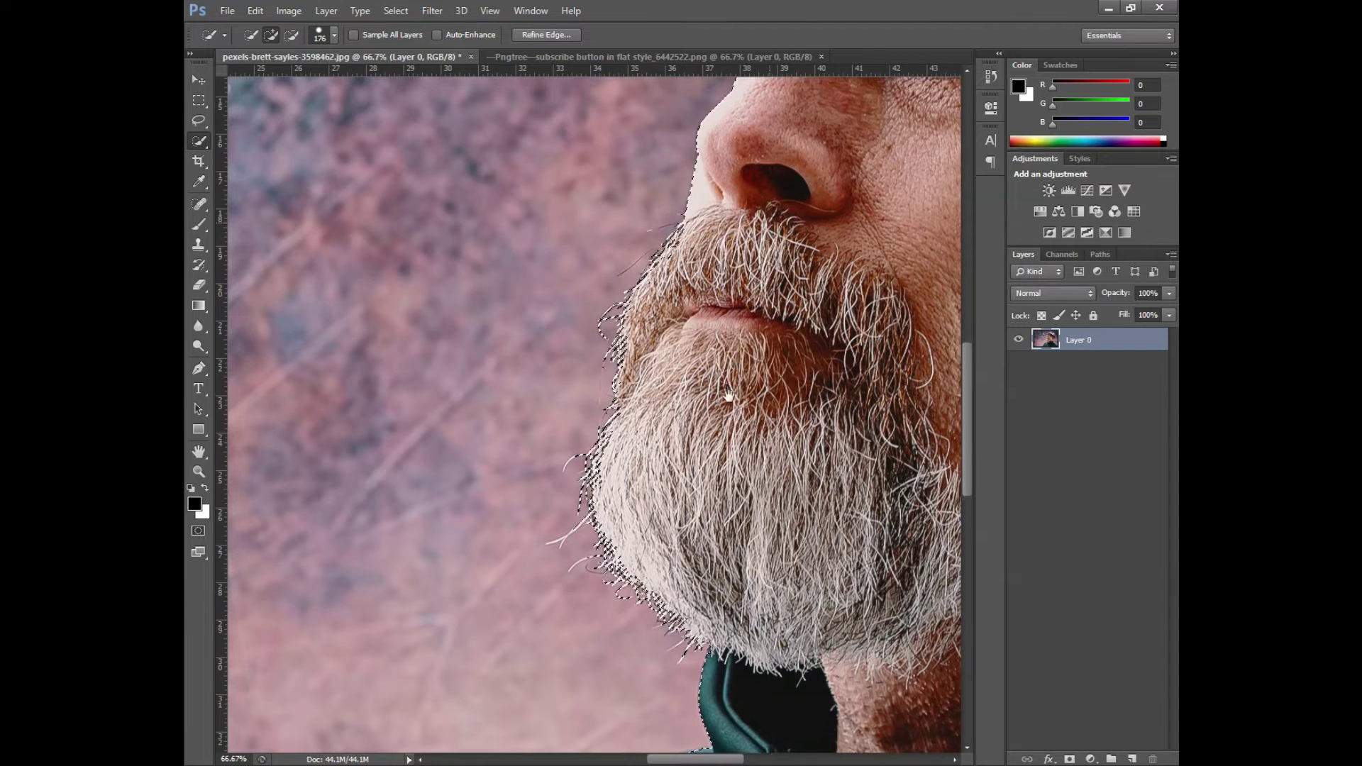
- Add a layer mask hiding the backdrop, redoing it after an inverted first try, and zoom out
{"action": "left_click_drag", "start_coordinate": [729, 397], "coordinate": [615, 696]}
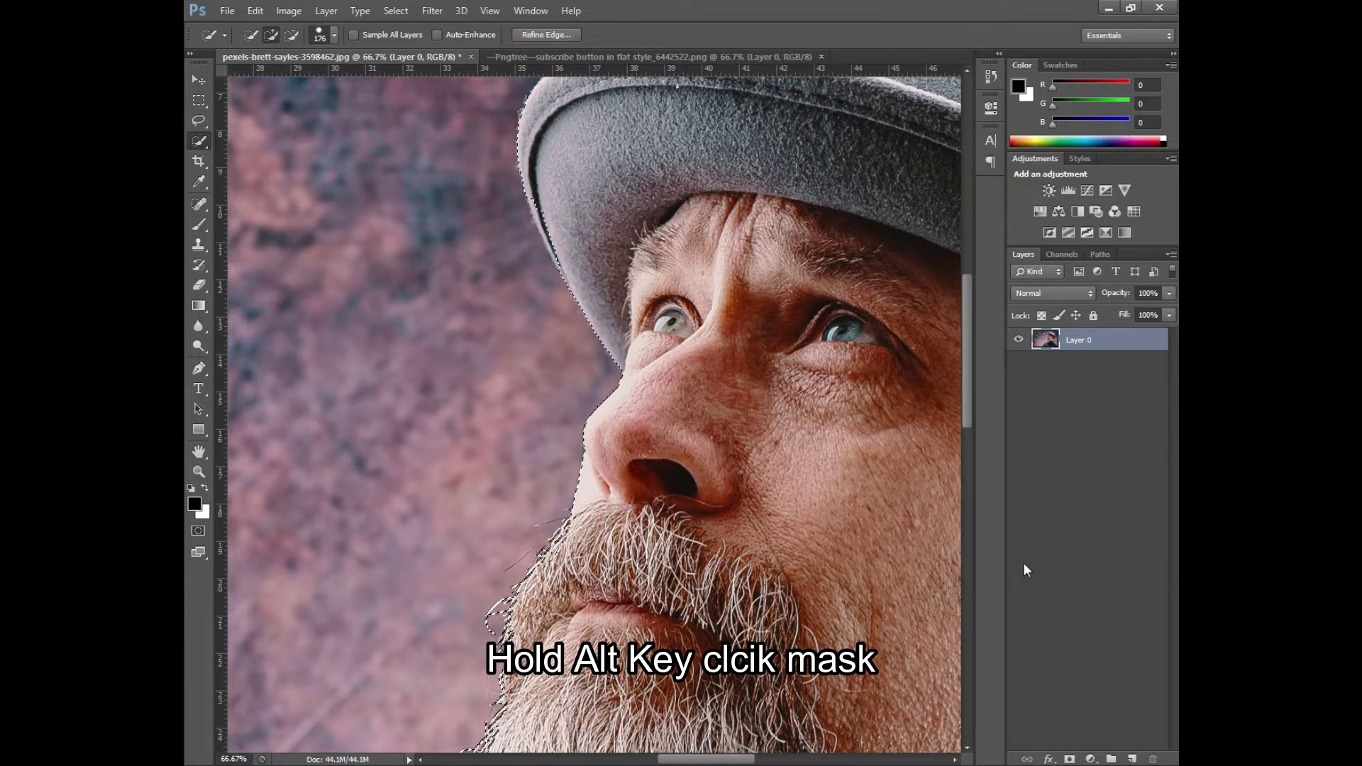
{"action": "left_click", "coordinate": [1070, 759], "text": "alt"}
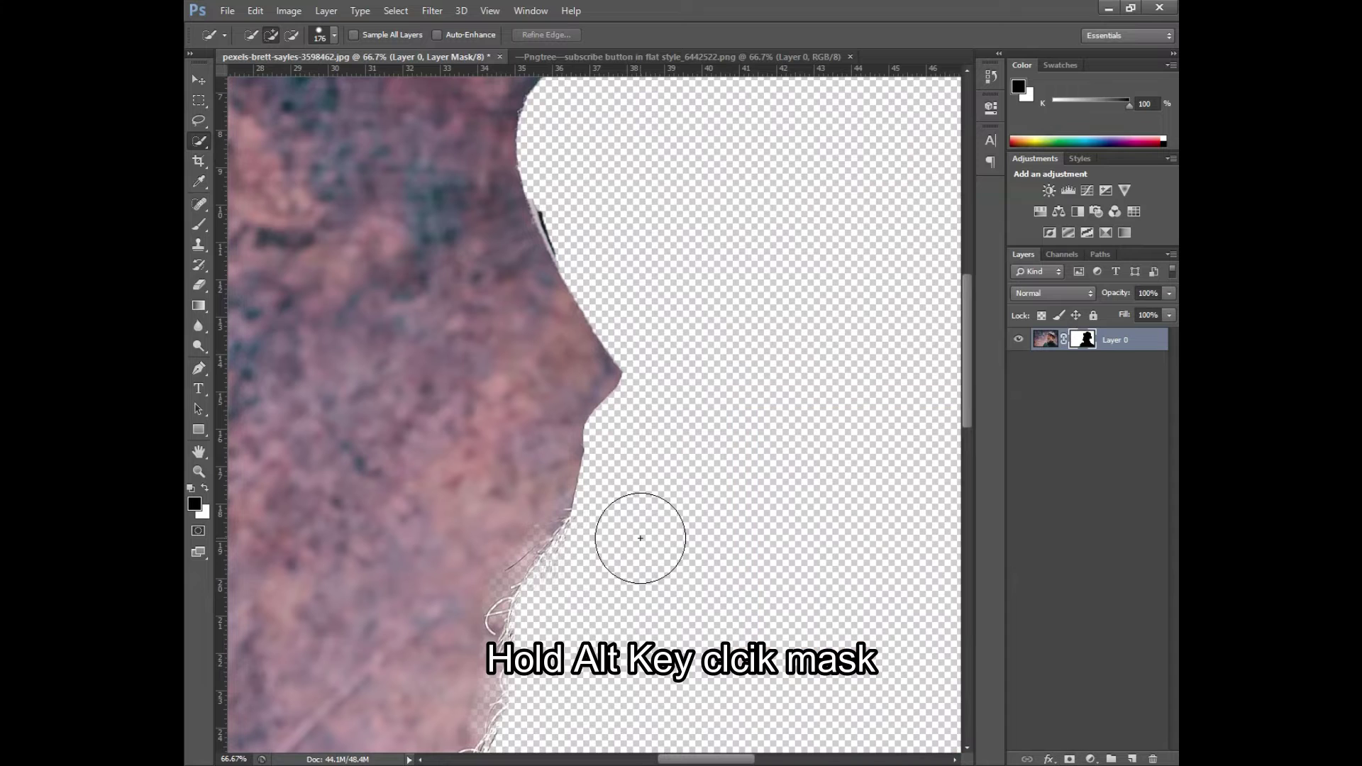
{"action": "key", "text": "ctrl+z"}
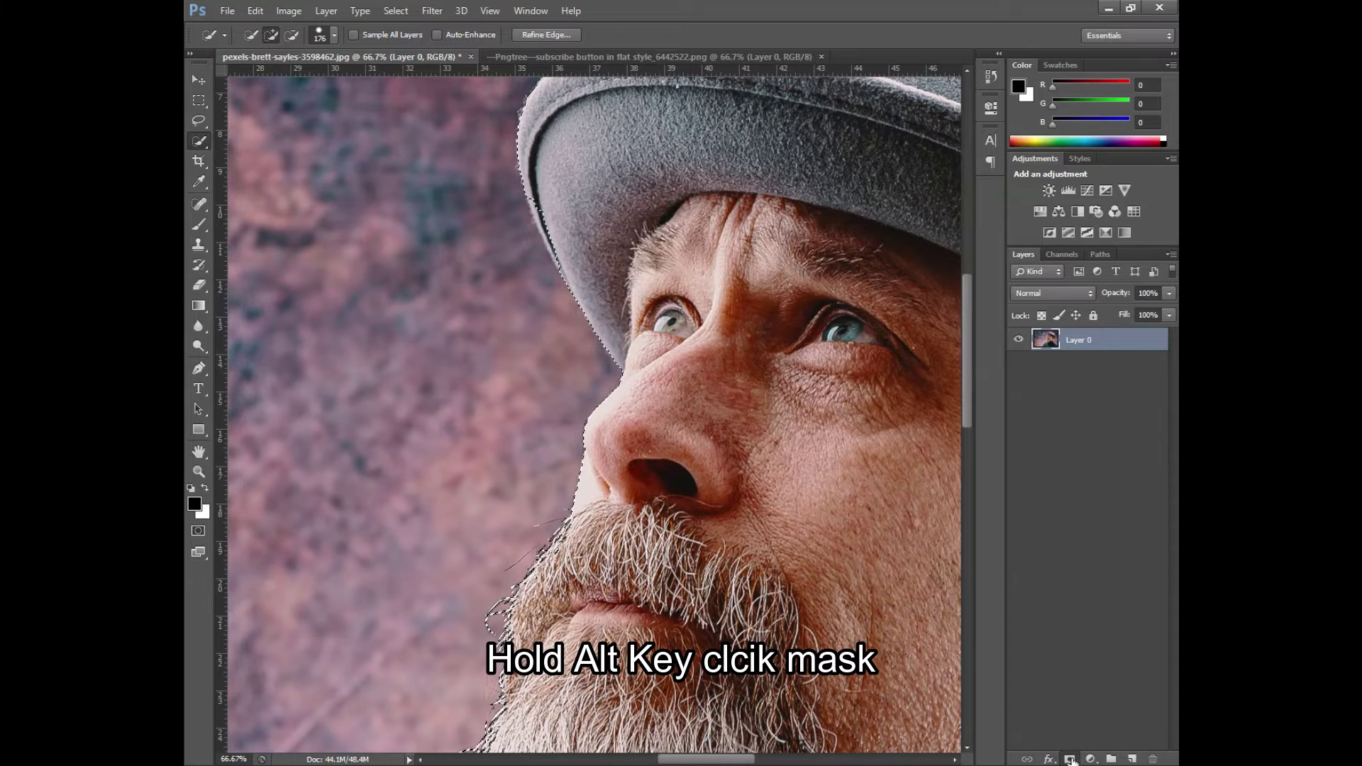
{"action": "left_click", "coordinate": [1070, 759]}
{"action": "scroll", "coordinate": [690, 602], "scroll_direction": "down", "scroll_amount": 2}
{"action": "scroll", "coordinate": [687, 598], "scroll_direction": "down", "scroll_amount": 2}
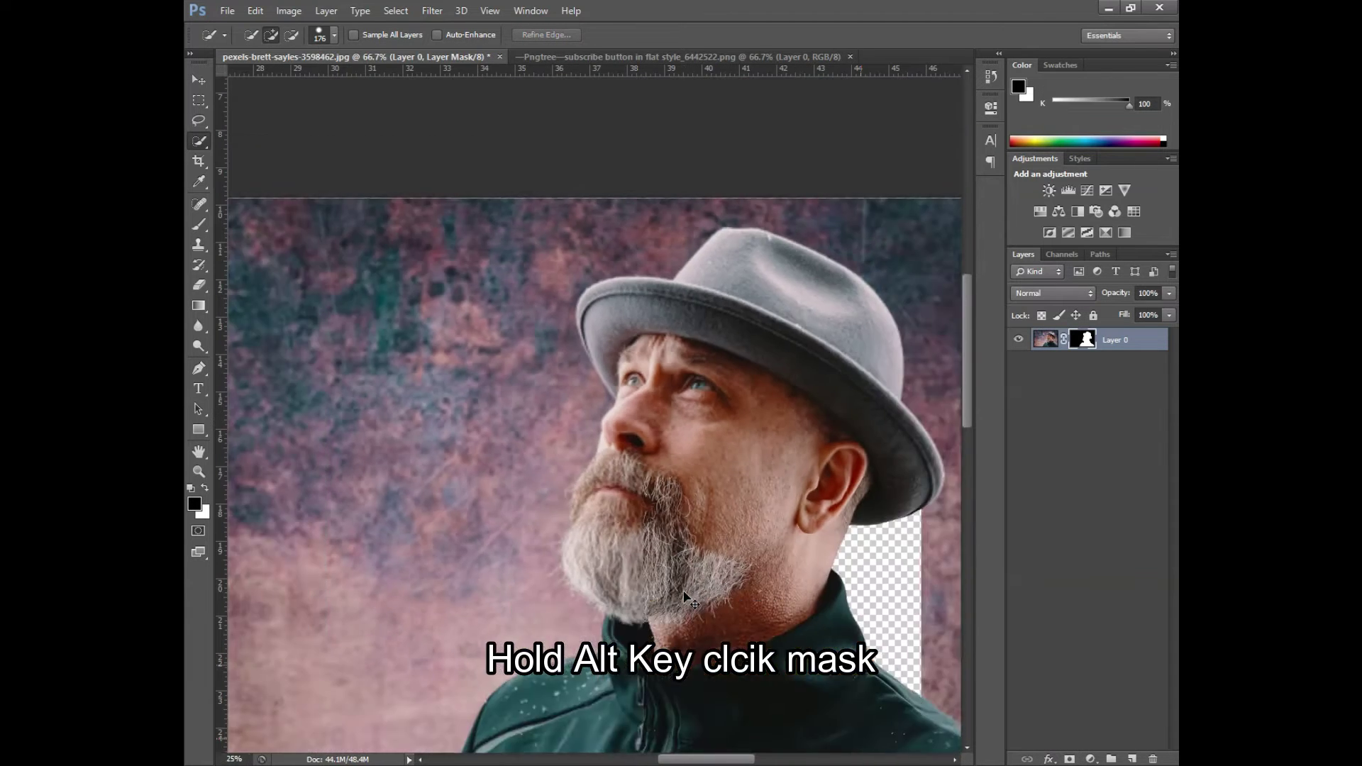
{"action": "scroll", "coordinate": [684, 592], "scroll_direction": "down", "scroll_amount": 1}
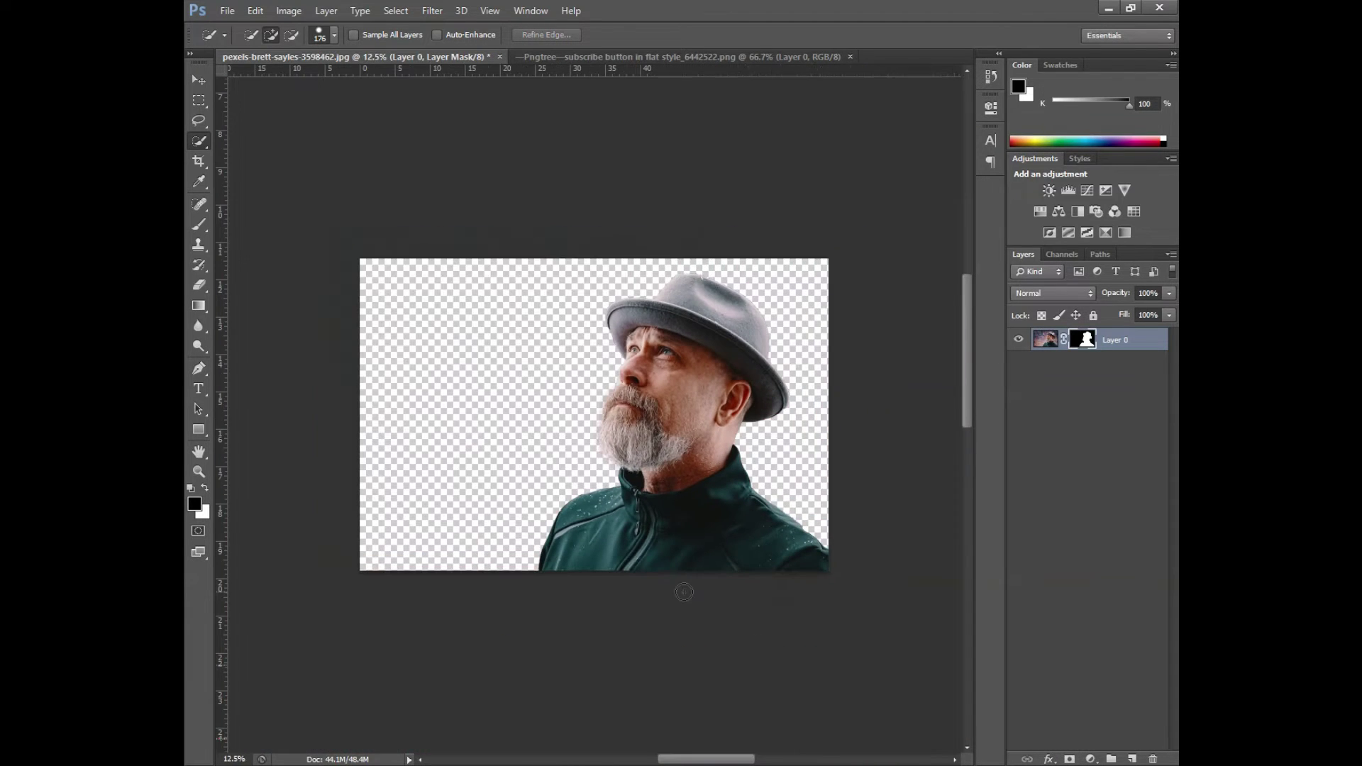
{"action": "left_click", "coordinate": [197, 81]}
- Add a black Solid Color fill layer and place it below Layer 0
{"action": "left_click", "coordinate": [1090, 760]}
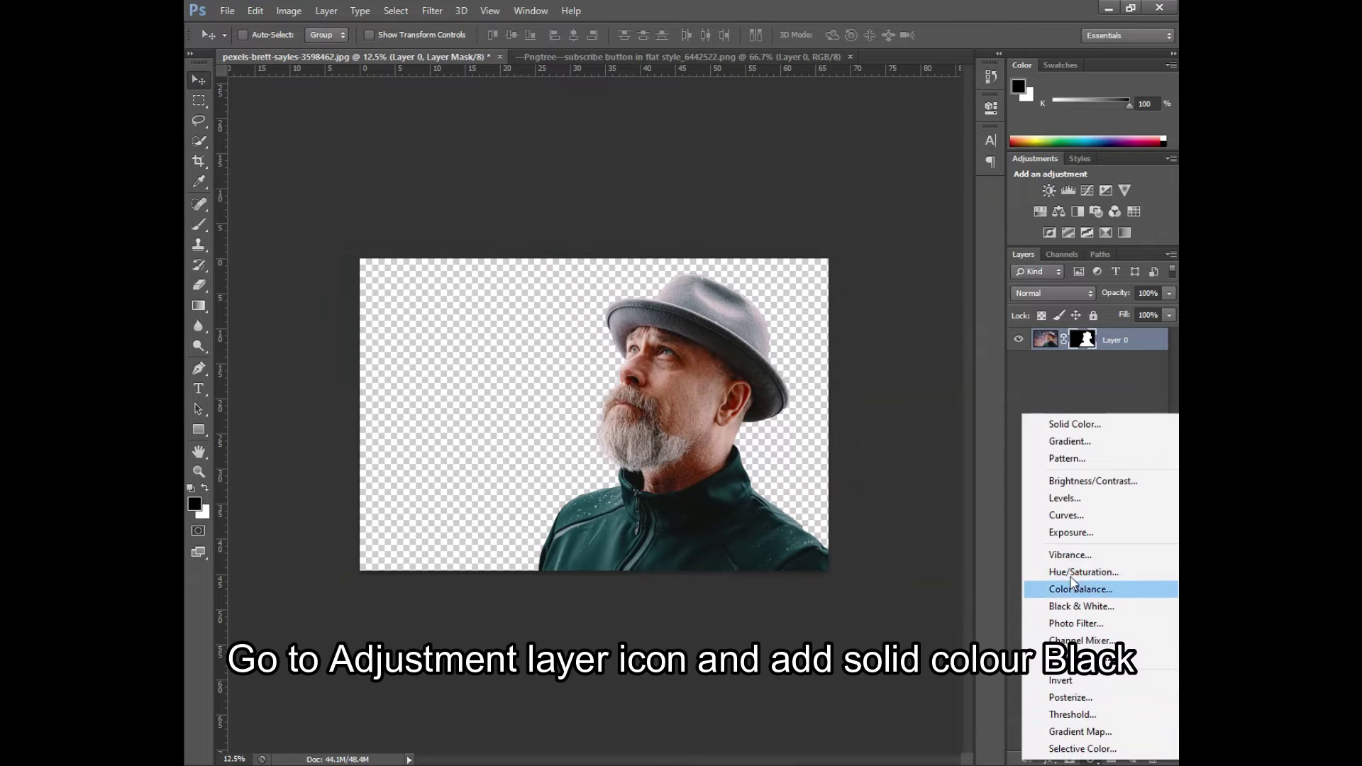
{"action": "left_click", "coordinate": [1075, 424]}
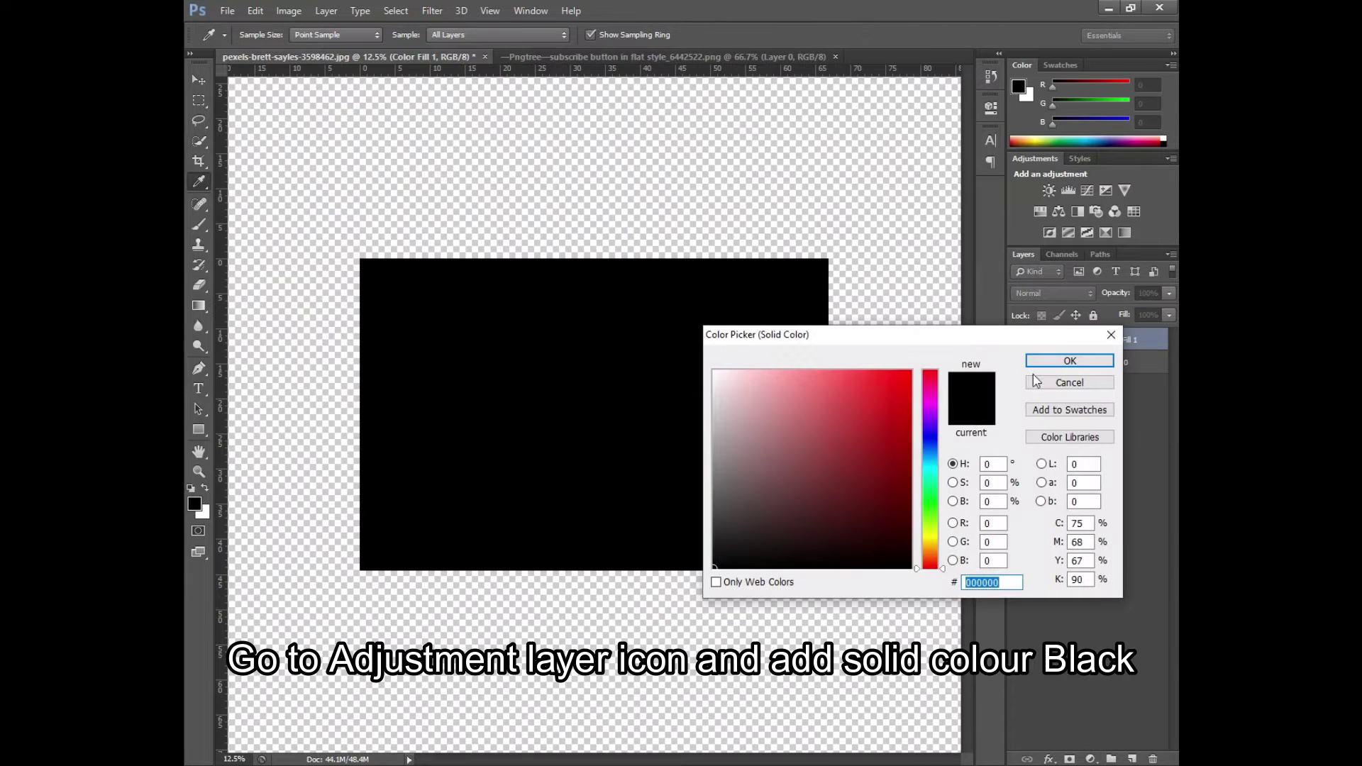
{"action": "left_click", "coordinate": [1070, 361]}
{"action": "left_click_drag", "start_coordinate": [1117, 340], "coordinate": [1135, 383]}
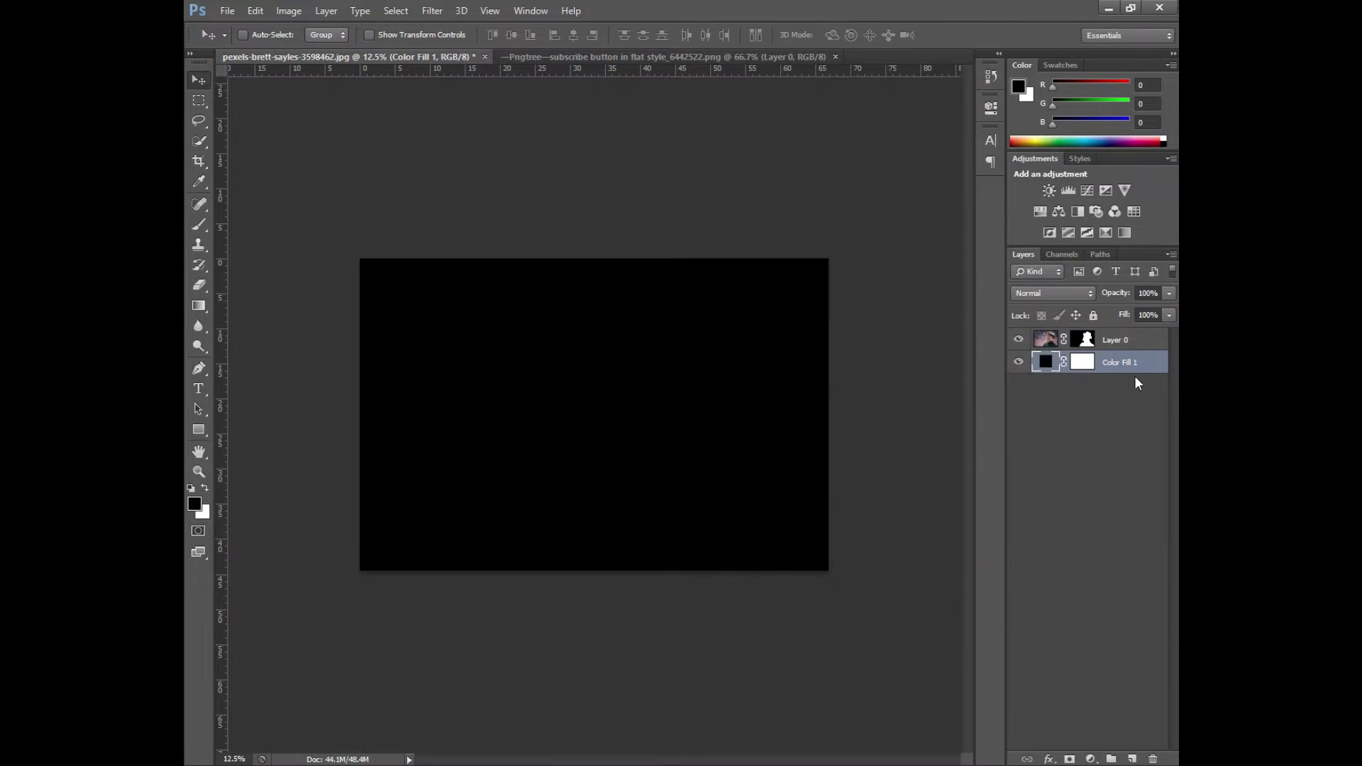
{"action": "left_click", "coordinate": [1126, 342]}
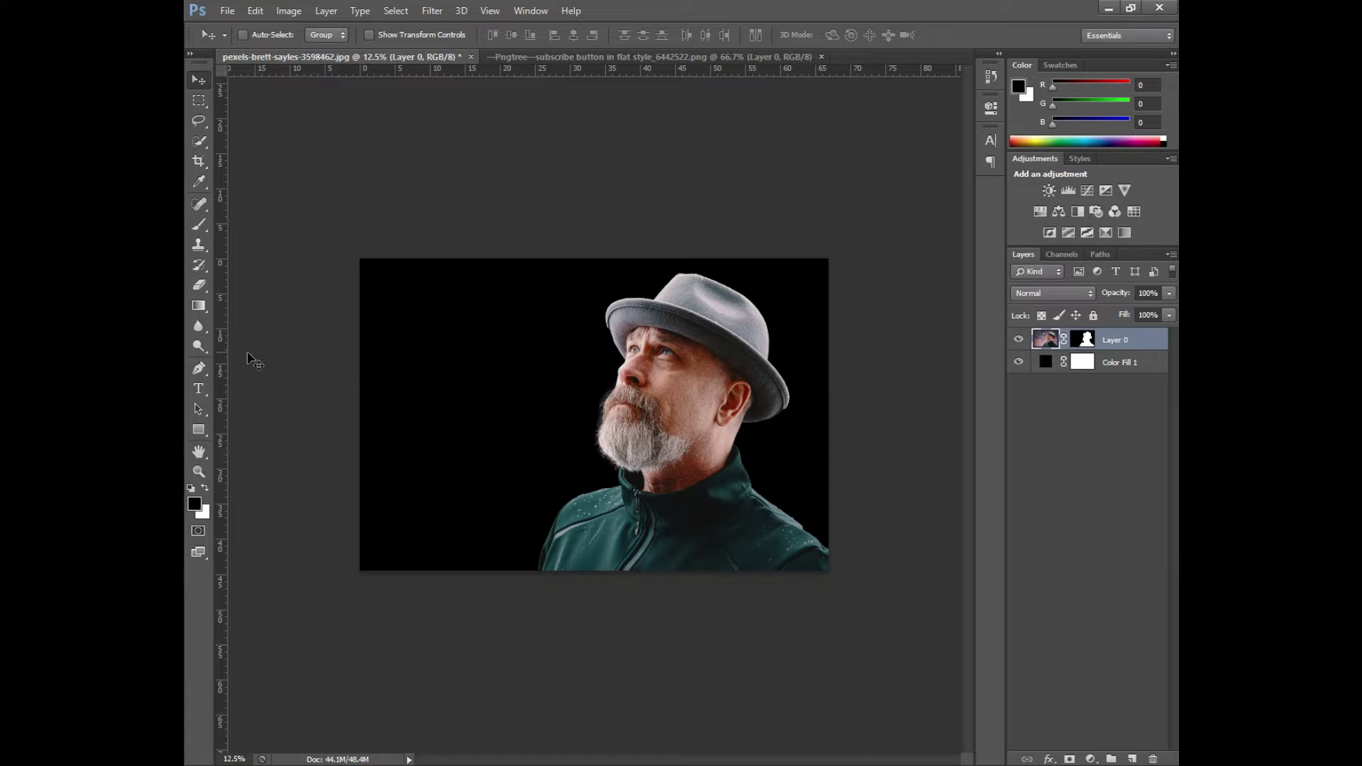
- Crop outward to extend the canvas's top edge, adding black space above the man
{"action": "left_click", "coordinate": [205, 164]}
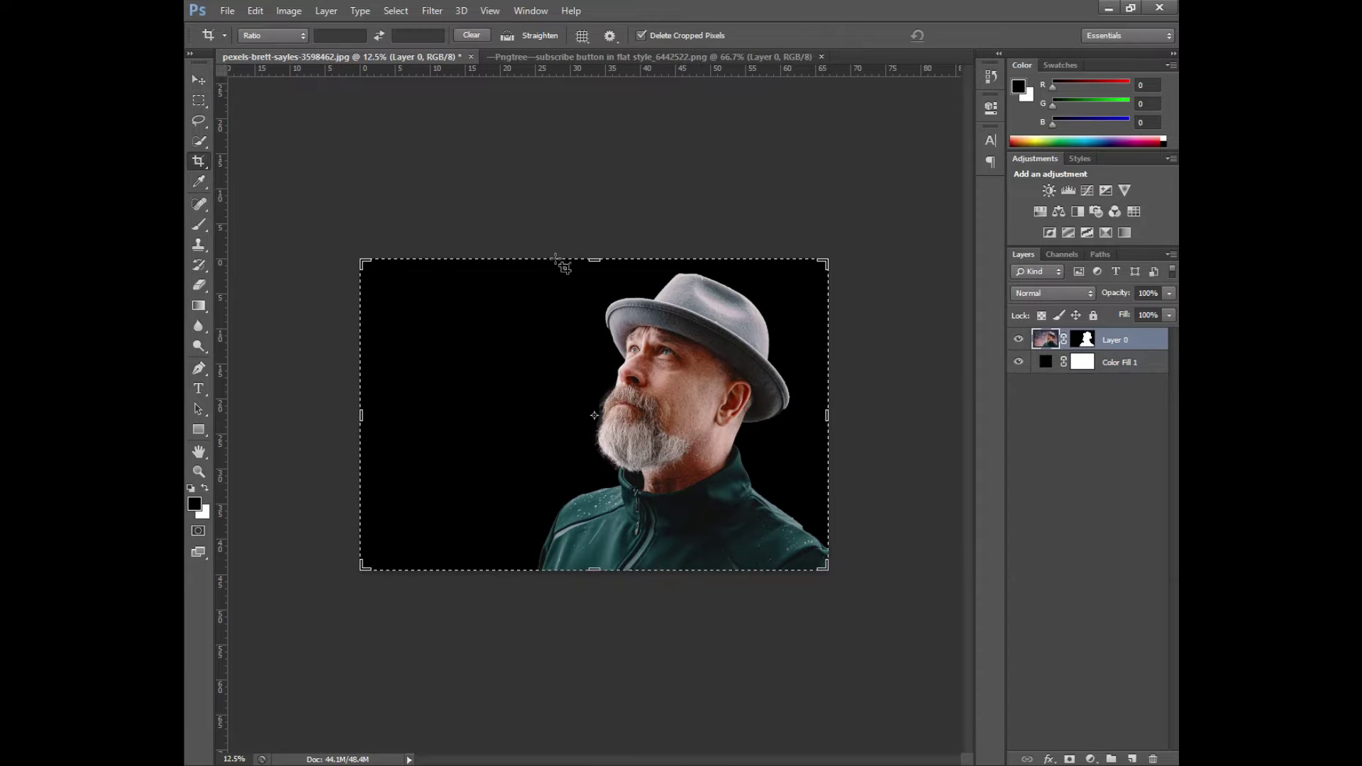
{"action": "mouse_move", "coordinate": [591, 261]}
{"action": "left_mouse_down"}
{"action": "mouse_move", "coordinate": [593, 169]}
{"action": "mouse_move", "coordinate": [601, 185]}
{"action": "left_mouse_up"}
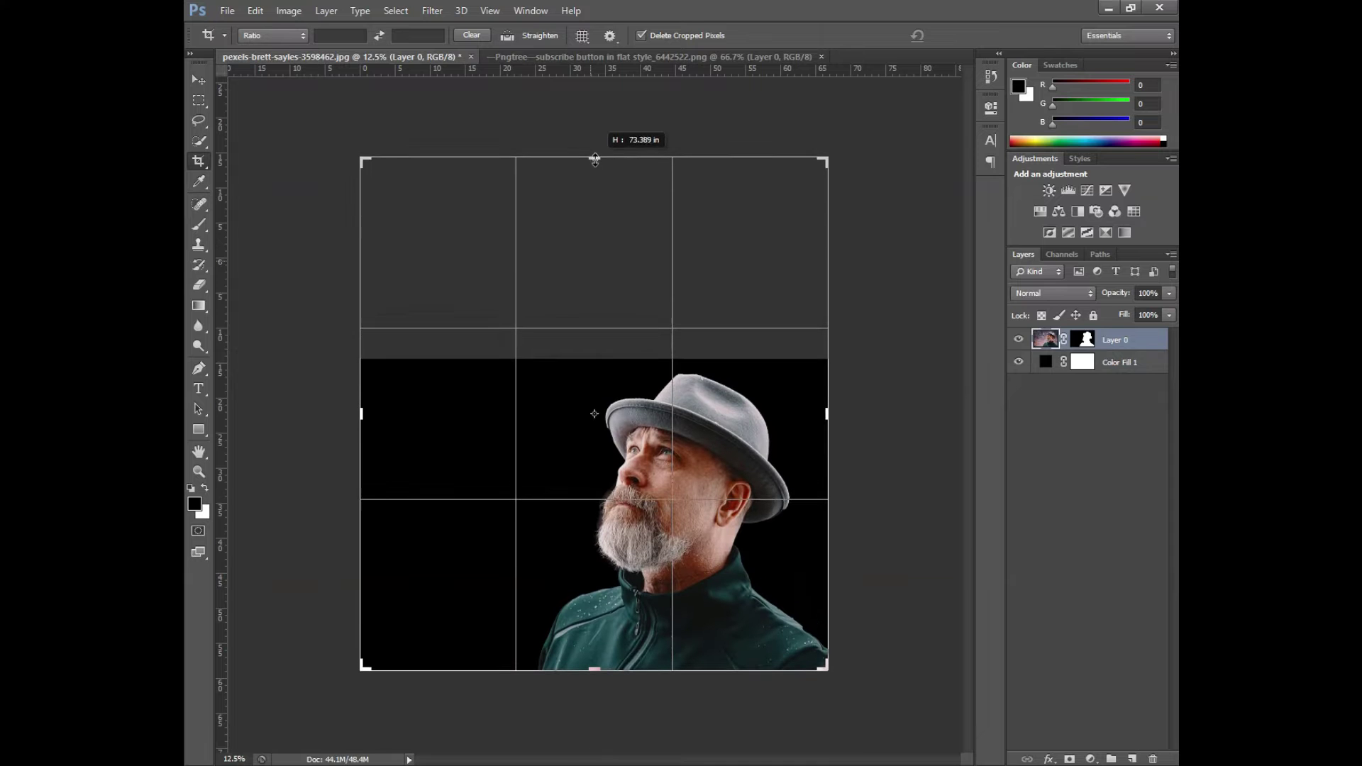
{"action": "key", "text": "Return"}
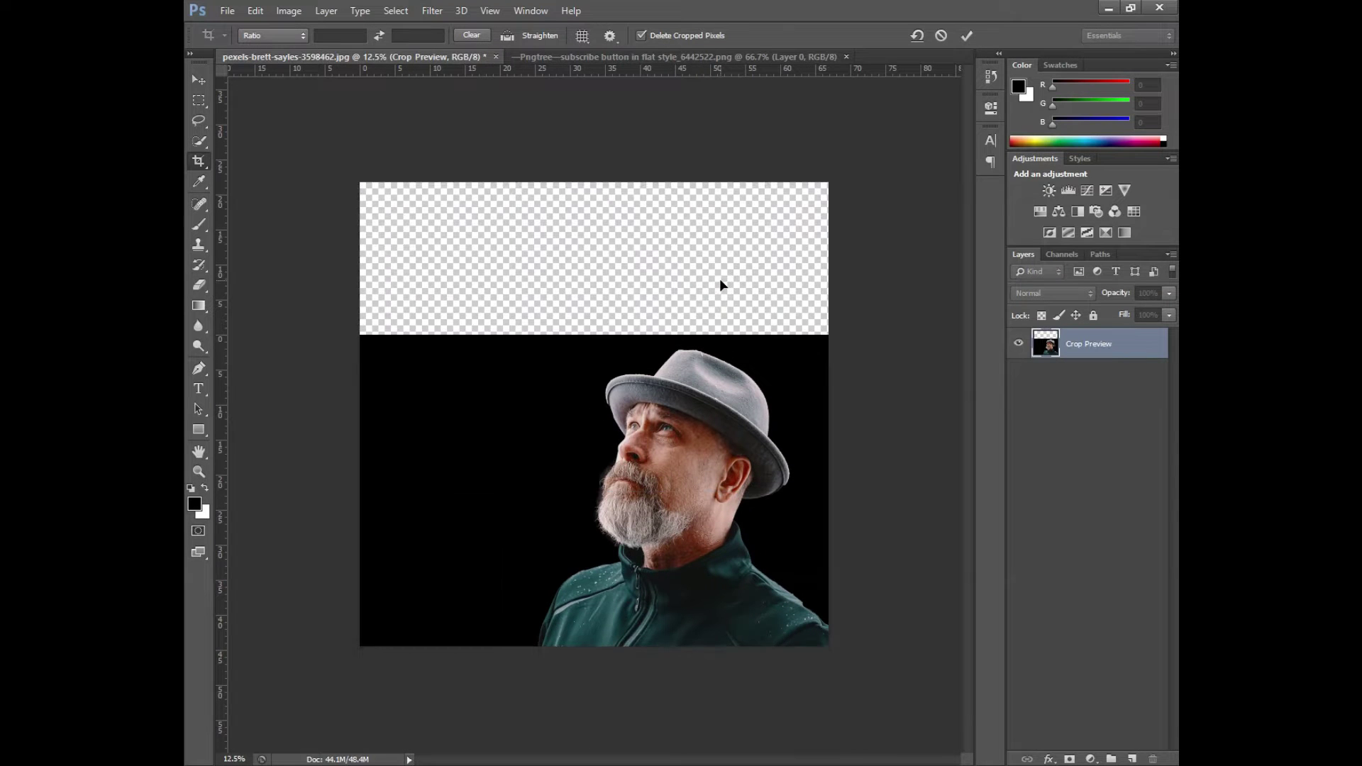
{"action": "left_click", "coordinate": [866, 365]}
{"action": "key", "text": "v"}
{"action": "key", "text": "Return"}
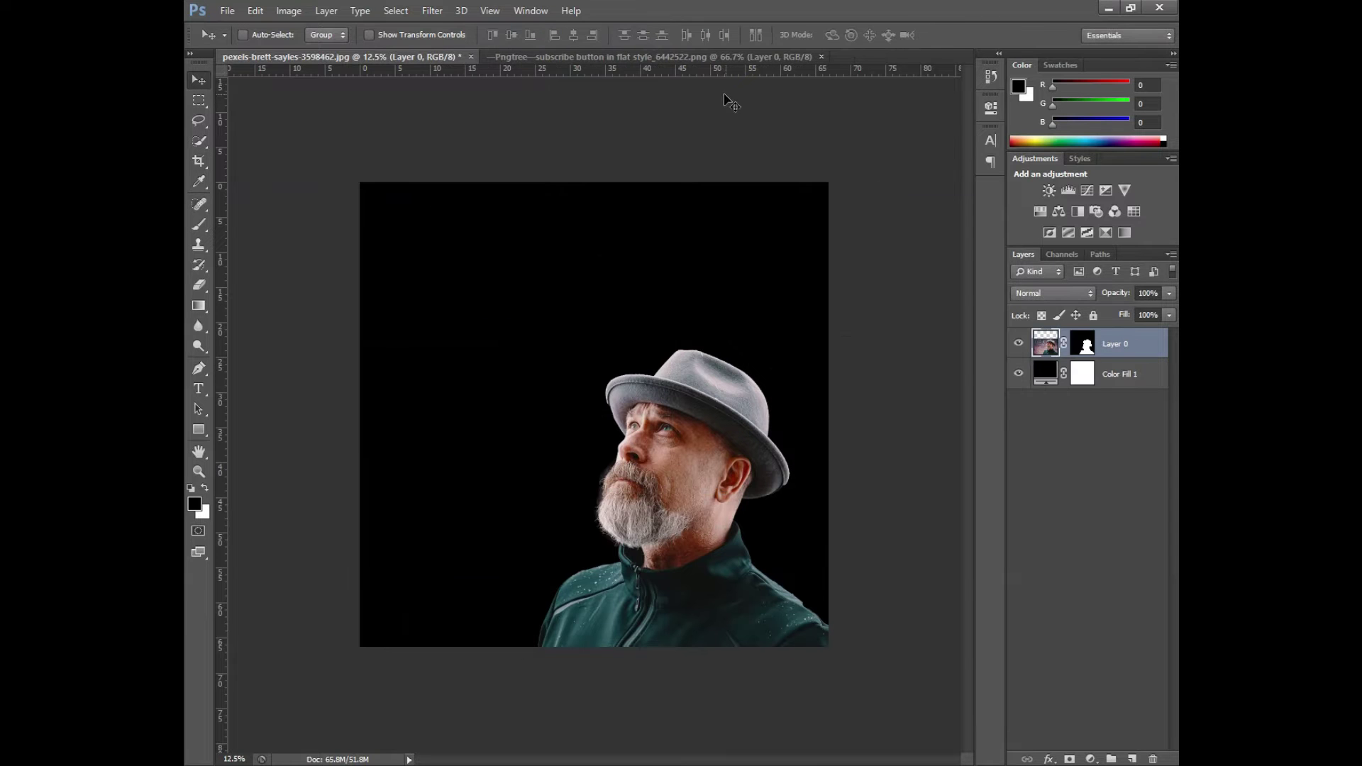
- In the subscribe-button document, copy the thumbs-up icon onto its own layer
{"action": "left_click", "coordinate": [721, 54]}
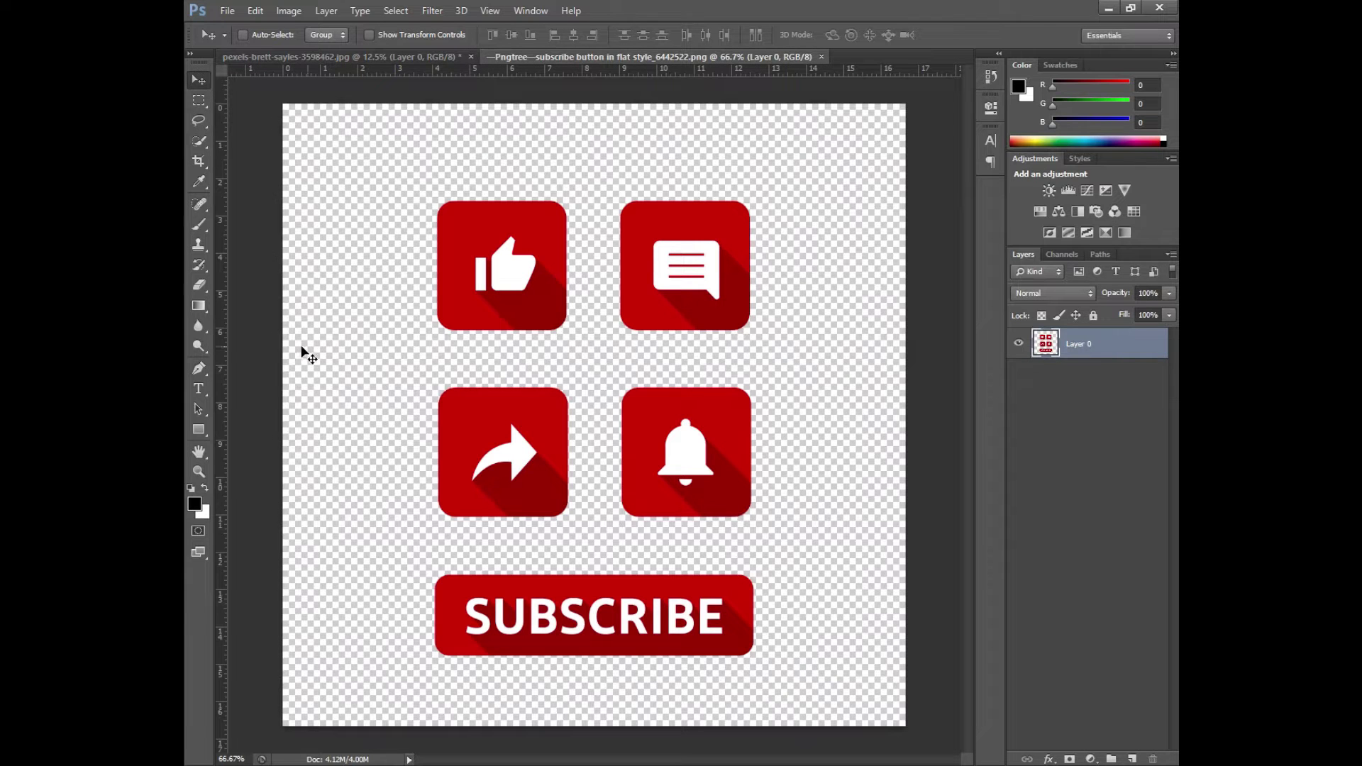
{"action": "left_click", "coordinate": [199, 100]}
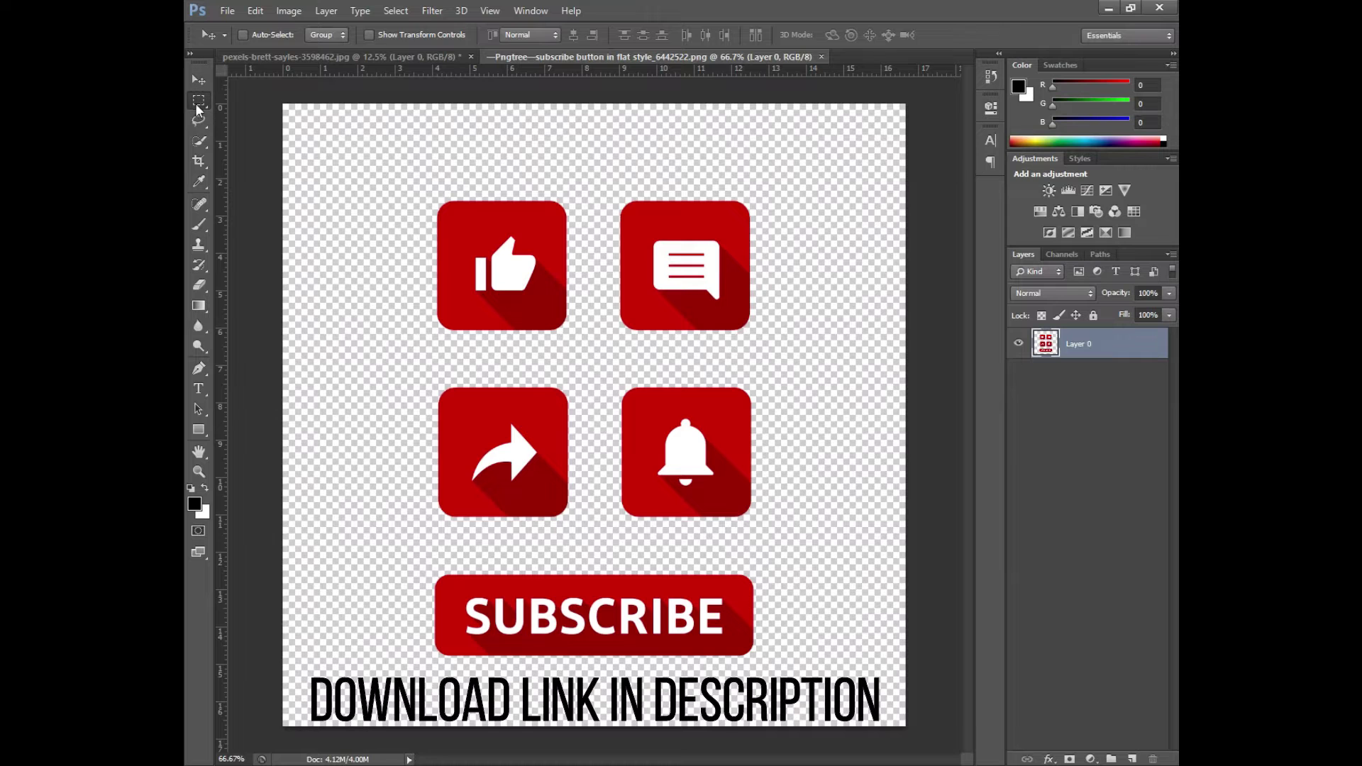
{"action": "left_click_drag", "start_coordinate": [394, 162], "coordinate": [604, 364]}
{"action": "right_click", "coordinate": [531, 299]}
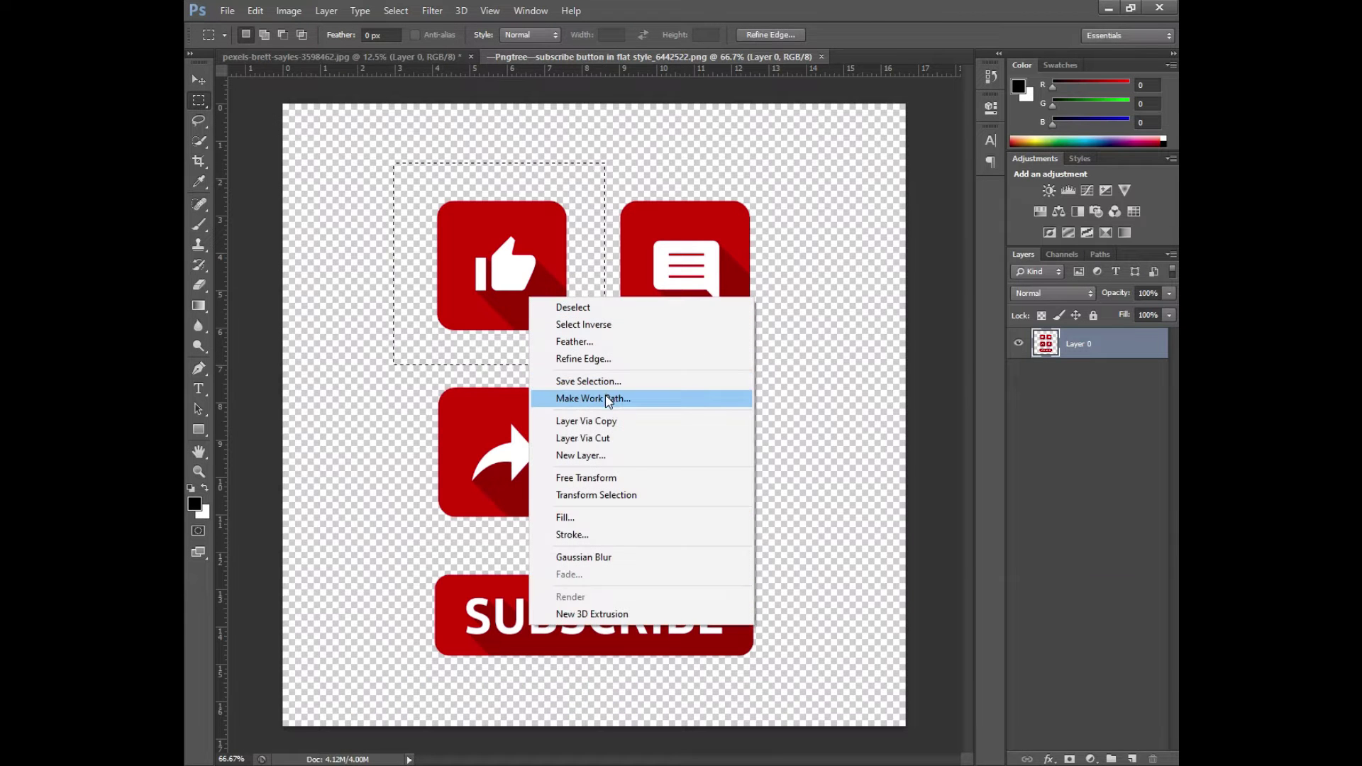
{"action": "left_click", "coordinate": [608, 421]}
- Drag the thumbs-up into the portrait and transform it into the upper-left area
{"action": "left_click", "coordinate": [199, 80]}
{"action": "mouse_move", "coordinate": [504, 248]}
{"action": "left_mouse_down"}
{"action": "mouse_move", "coordinate": [349, 61]}
{"action": "mouse_move", "coordinate": [496, 290]}
{"action": "mouse_move", "coordinate": [567, 368]}
{"action": "mouse_move", "coordinate": [545, 355]}
{"action": "mouse_move", "coordinate": [551, 377]}
{"action": "left_mouse_up"}
{"action": "key", "text": "ctrl+t"}
{"action": "key", "text": "Return"}
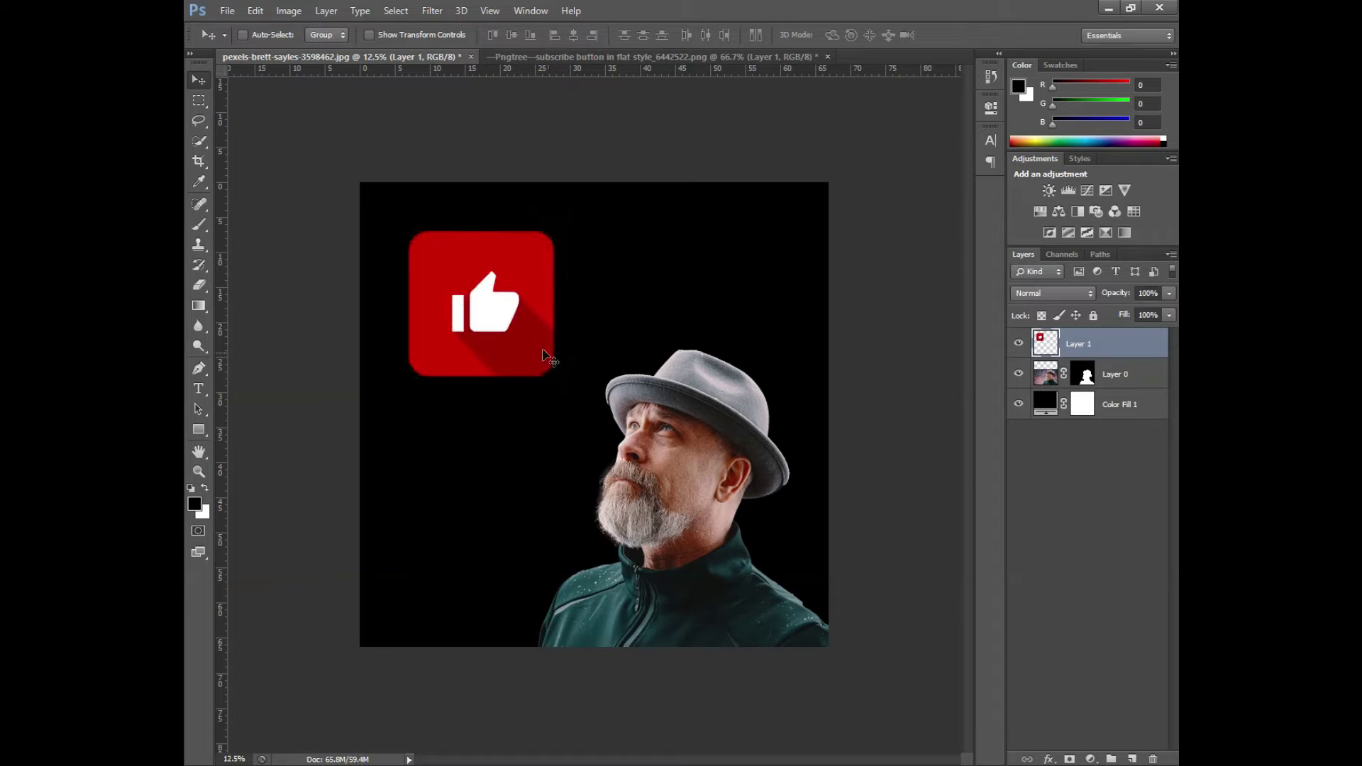
- Add a Color Lookup adjustment above Layer 0, then delete it
{"action": "left_click", "coordinate": [1111, 376]}
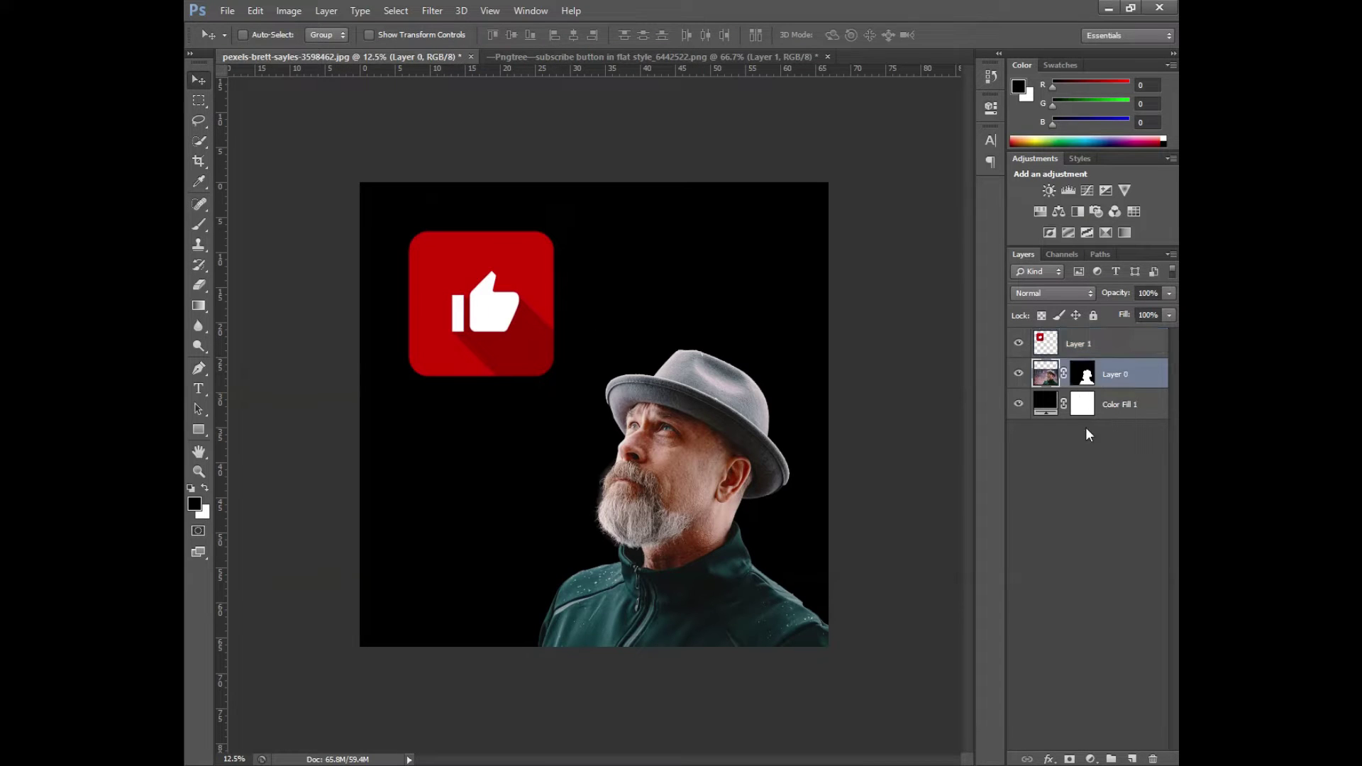
{"action": "left_click", "coordinate": [1091, 760]}
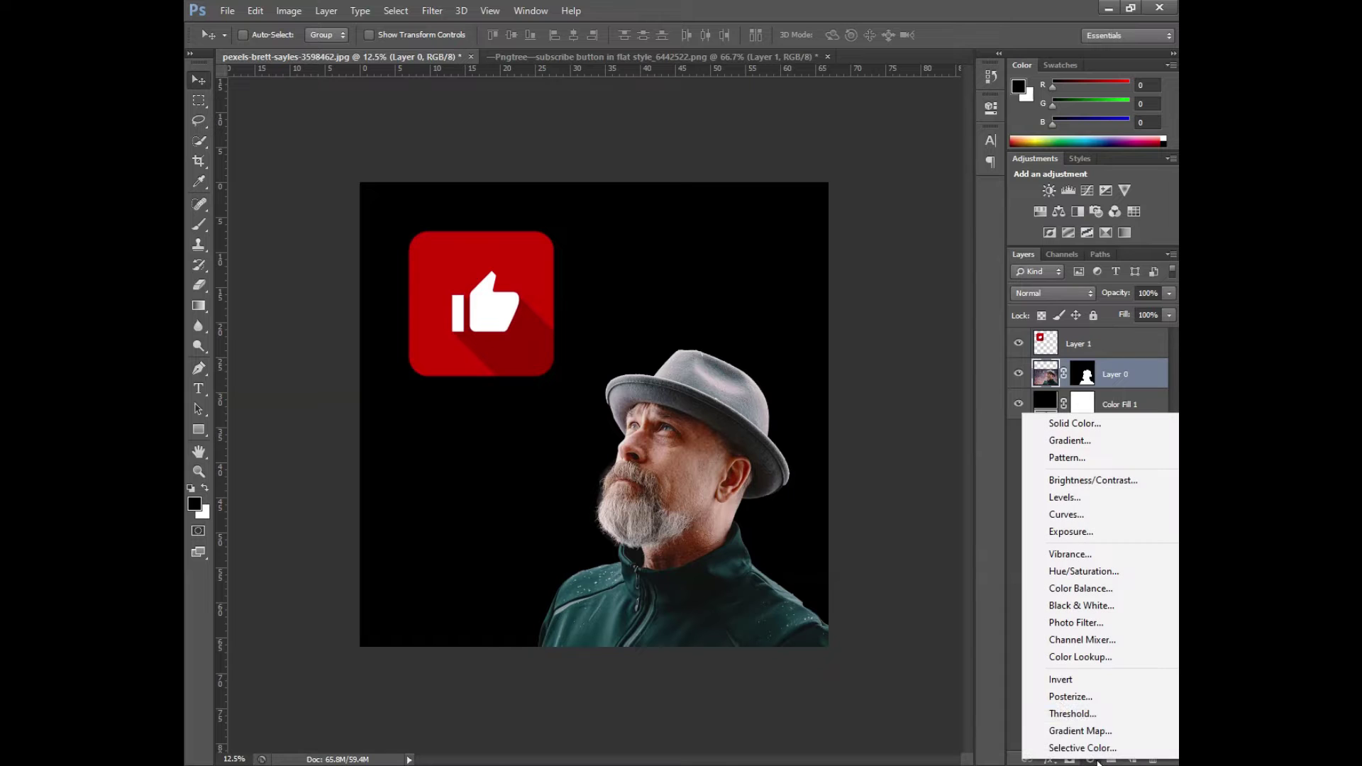
{"action": "left_click", "coordinate": [1075, 657]}
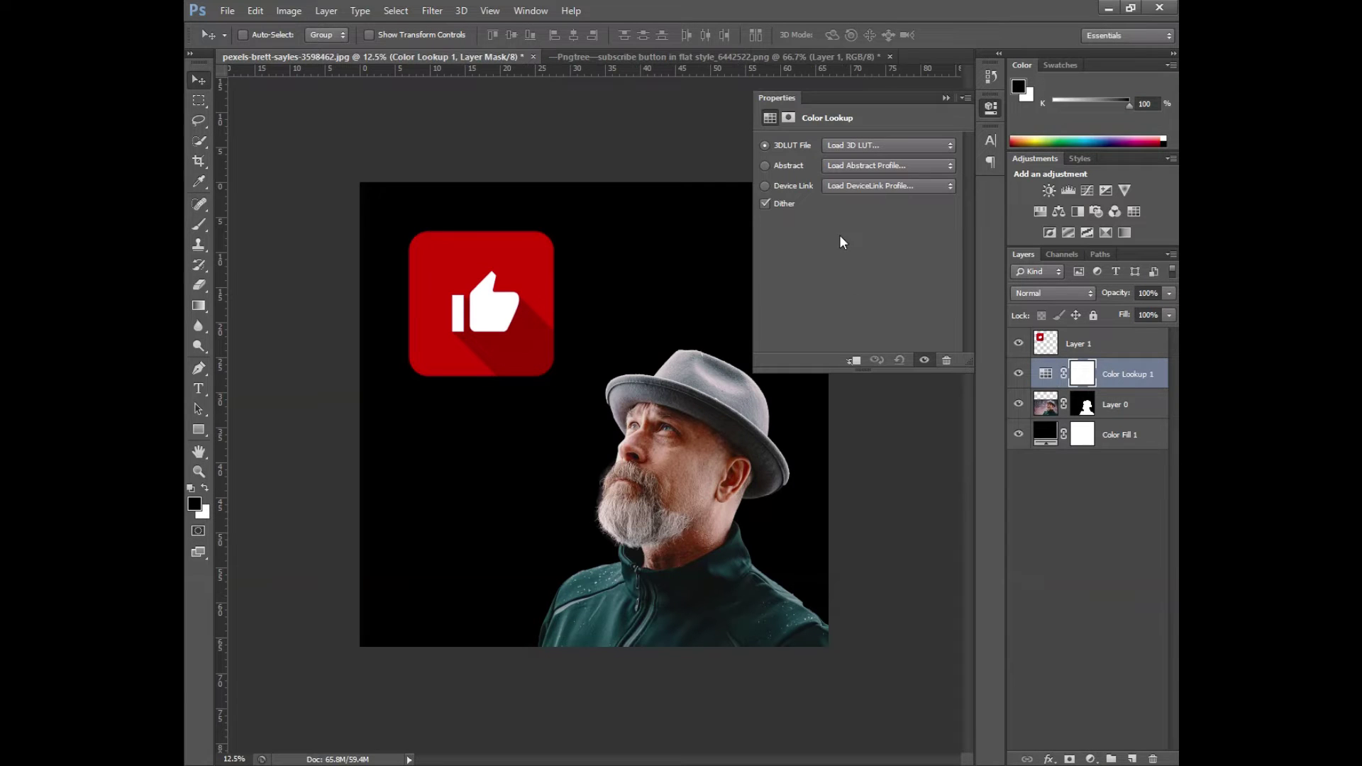
{"action": "left_click", "coordinate": [946, 98]}
{"action": "left_click_drag", "start_coordinate": [1148, 388], "coordinate": [1153, 759]}
- Add a Color Balance layer shifting midtones from cyan toward red, about +42
{"action": "left_click", "coordinate": [1091, 759]}
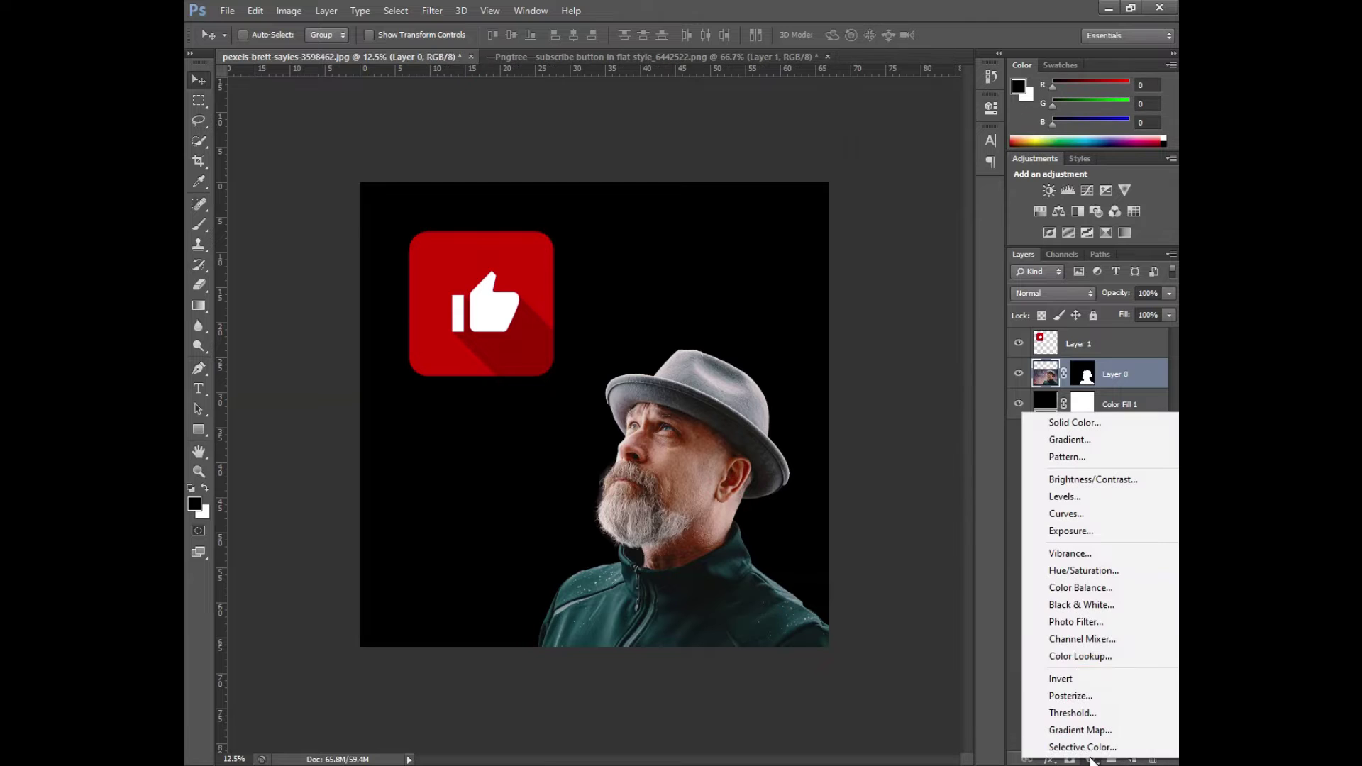
{"action": "left_click", "coordinate": [1080, 588]}
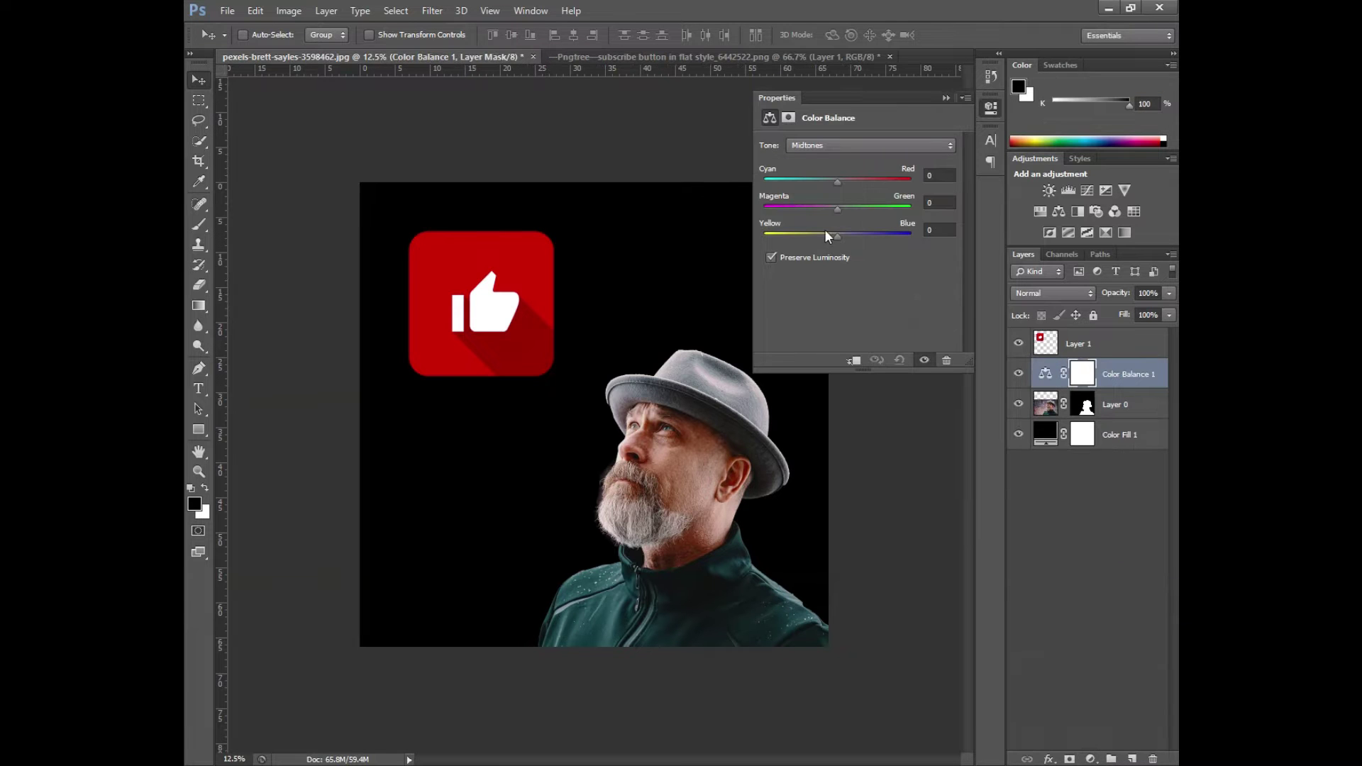
{"action": "left_click_drag", "start_coordinate": [838, 181], "coordinate": [849, 181]}
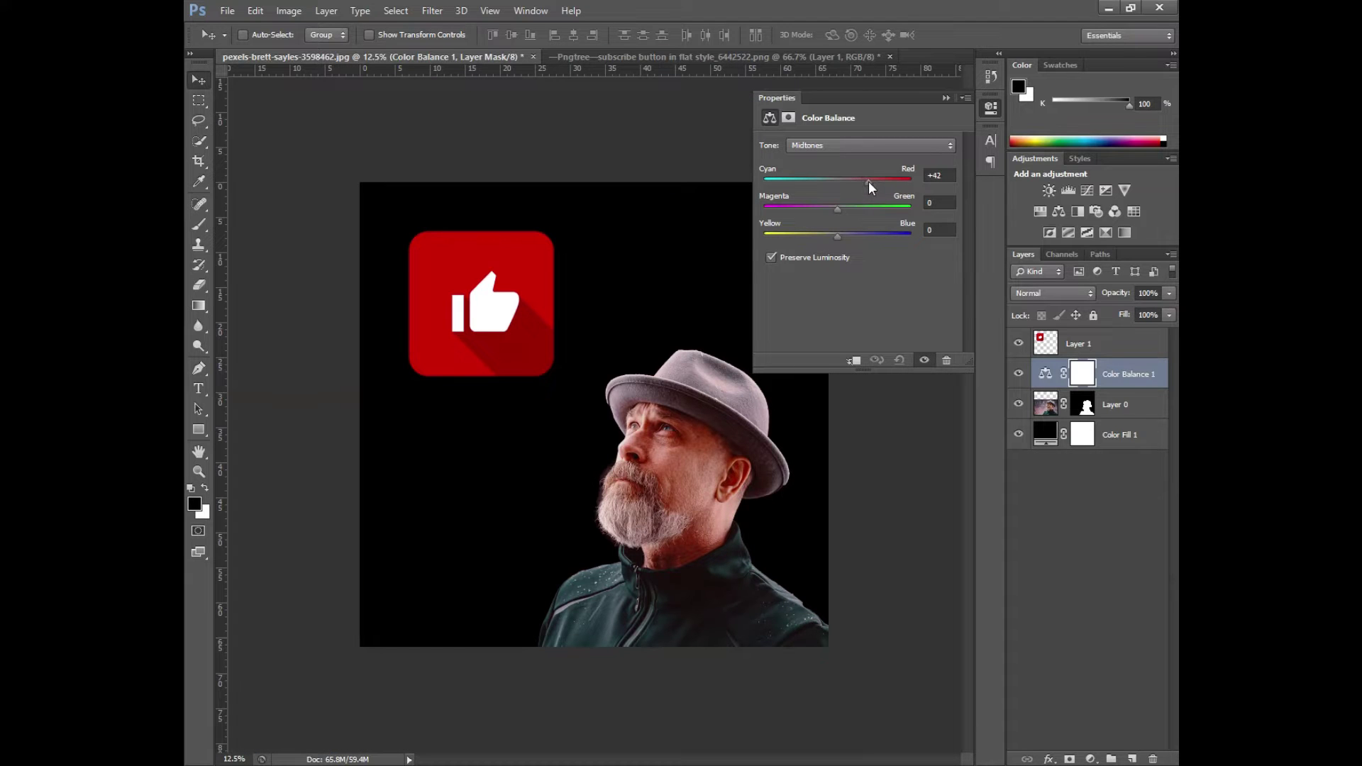
{"action": "left_click", "coordinate": [945, 99]}
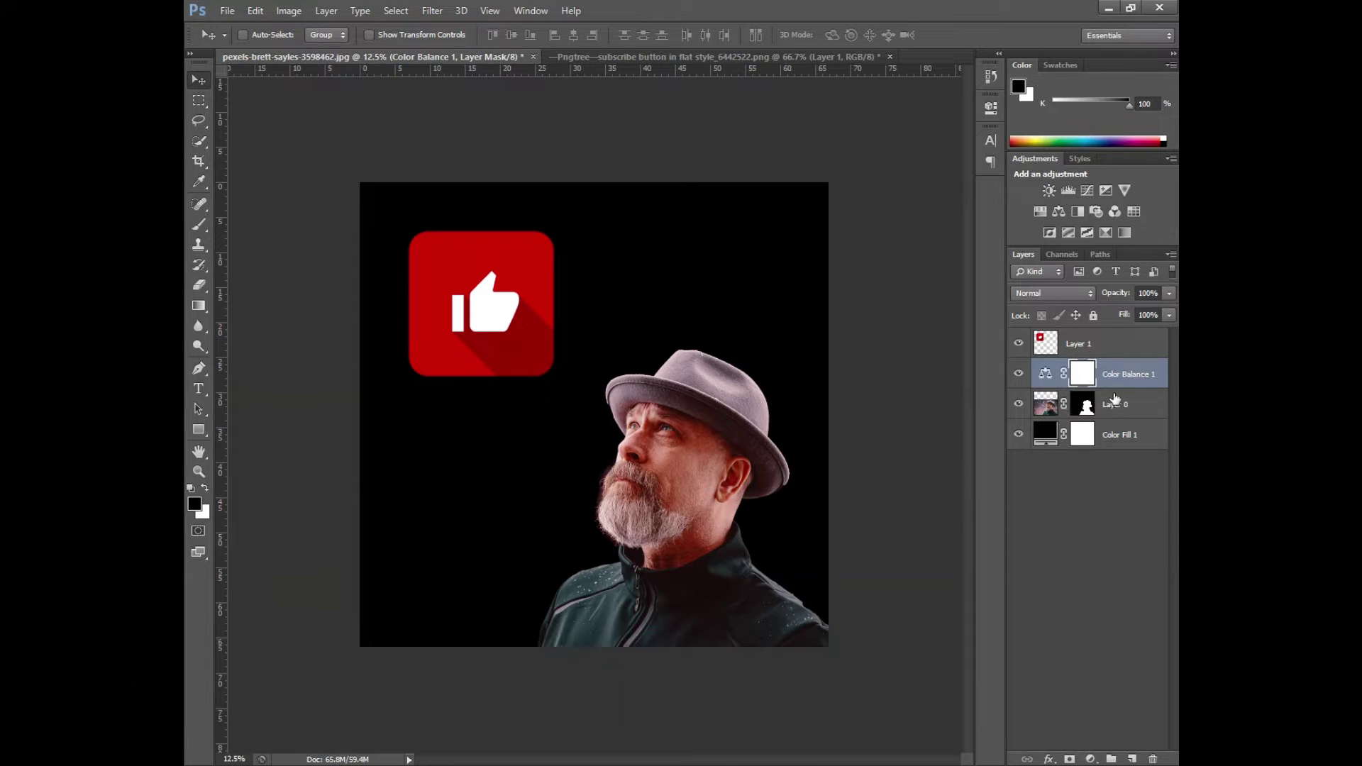
{"action": "left_click", "coordinate": [1117, 403]}
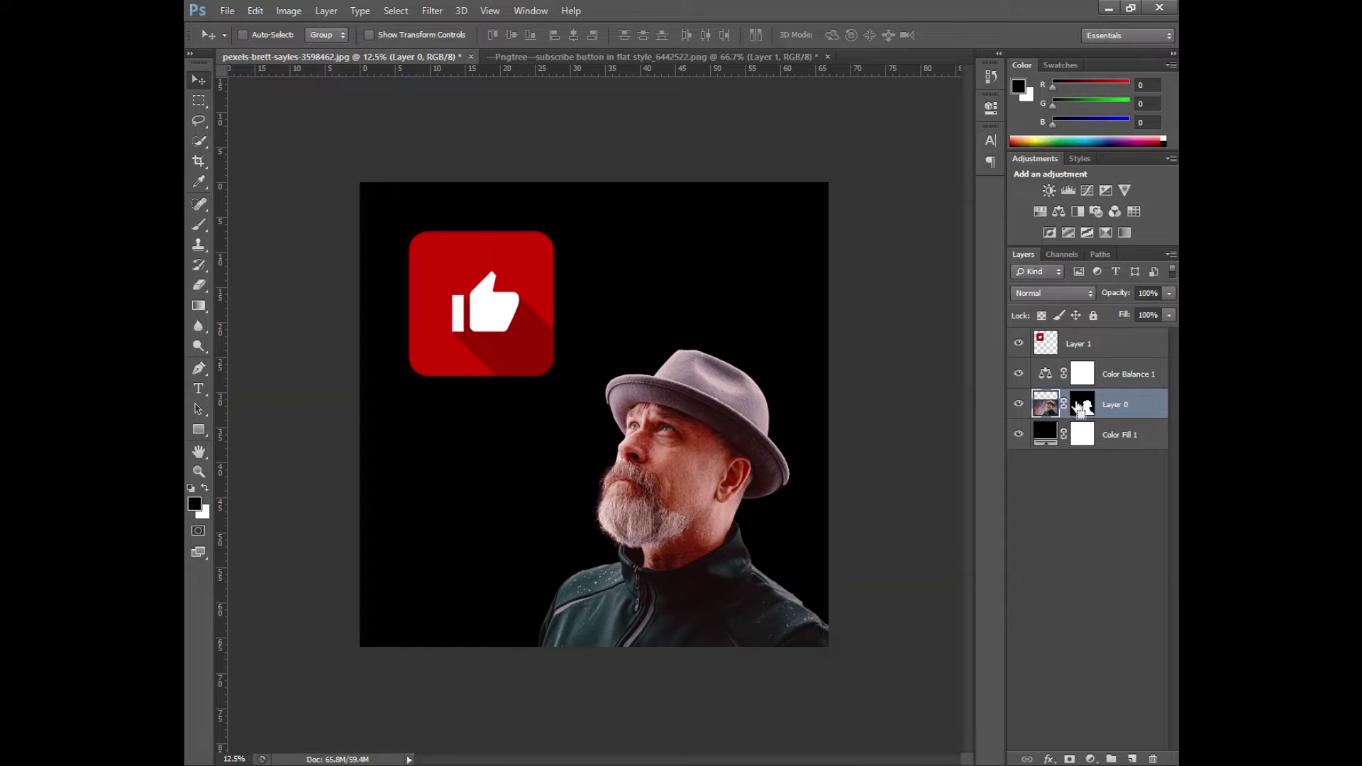
- Load the man's outline from his layer mask and contract the selection by 20 pixels
{"action": "left_click", "coordinate": [1086, 407], "text": "ctrl"}
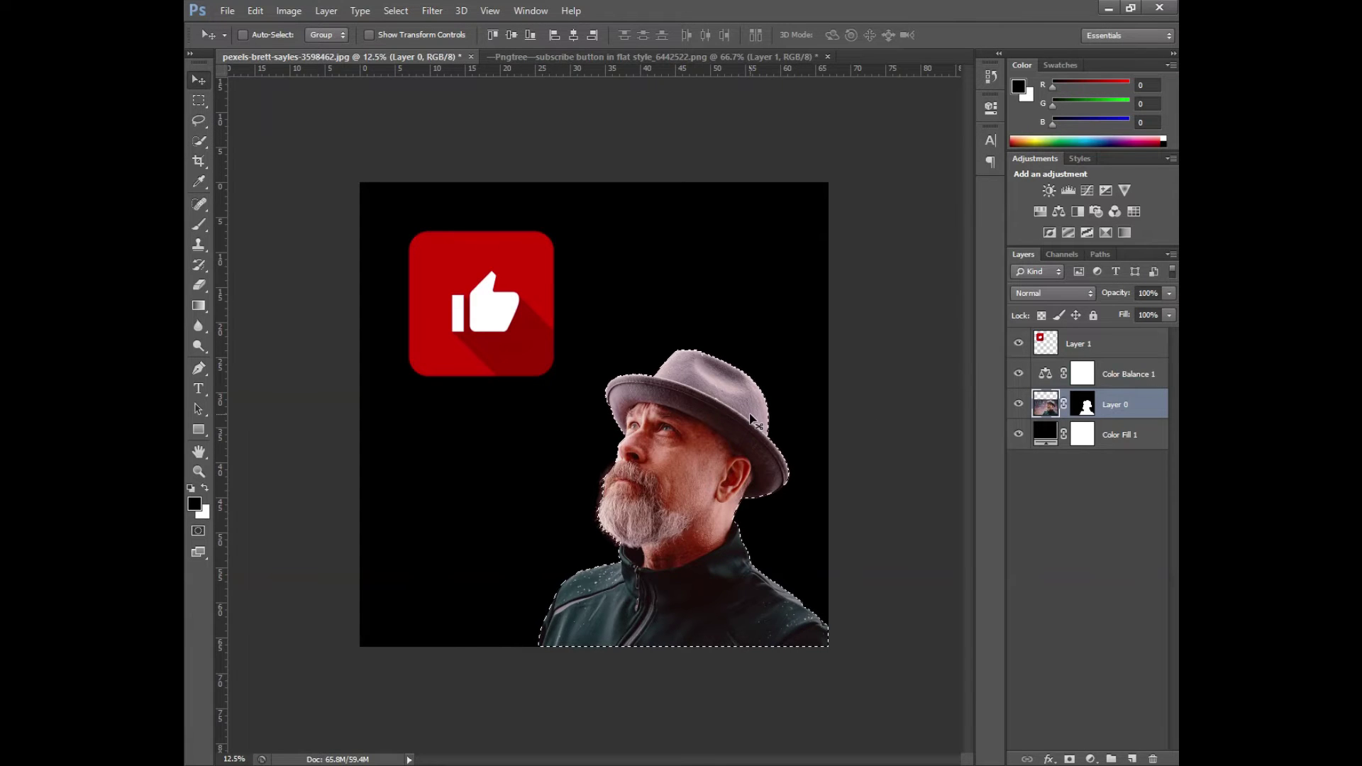
{"action": "scroll", "coordinate": [751, 420], "scroll_direction": "up", "scroll_amount": 3}
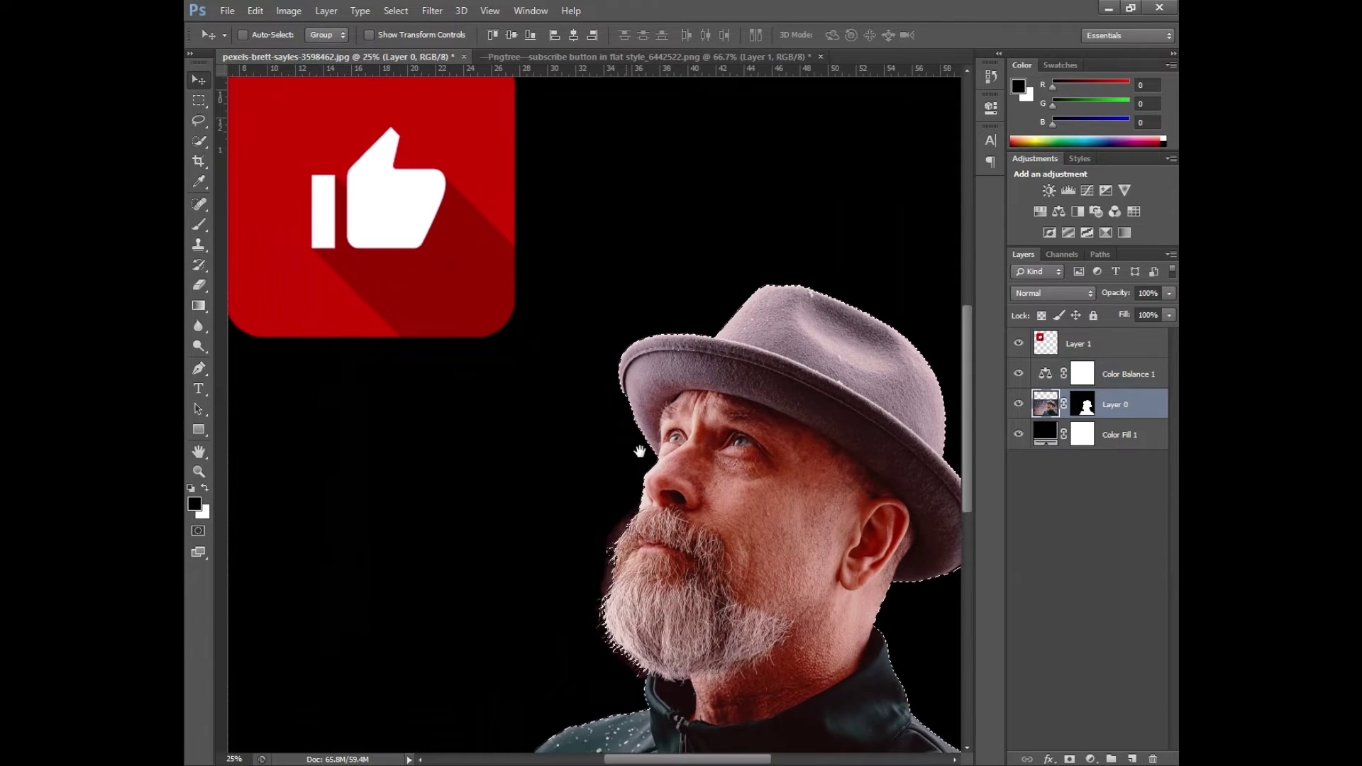
{"action": "left_click_drag", "start_coordinate": [640, 452], "coordinate": [672, 288]}
{"action": "left_click", "coordinate": [431, 10]}
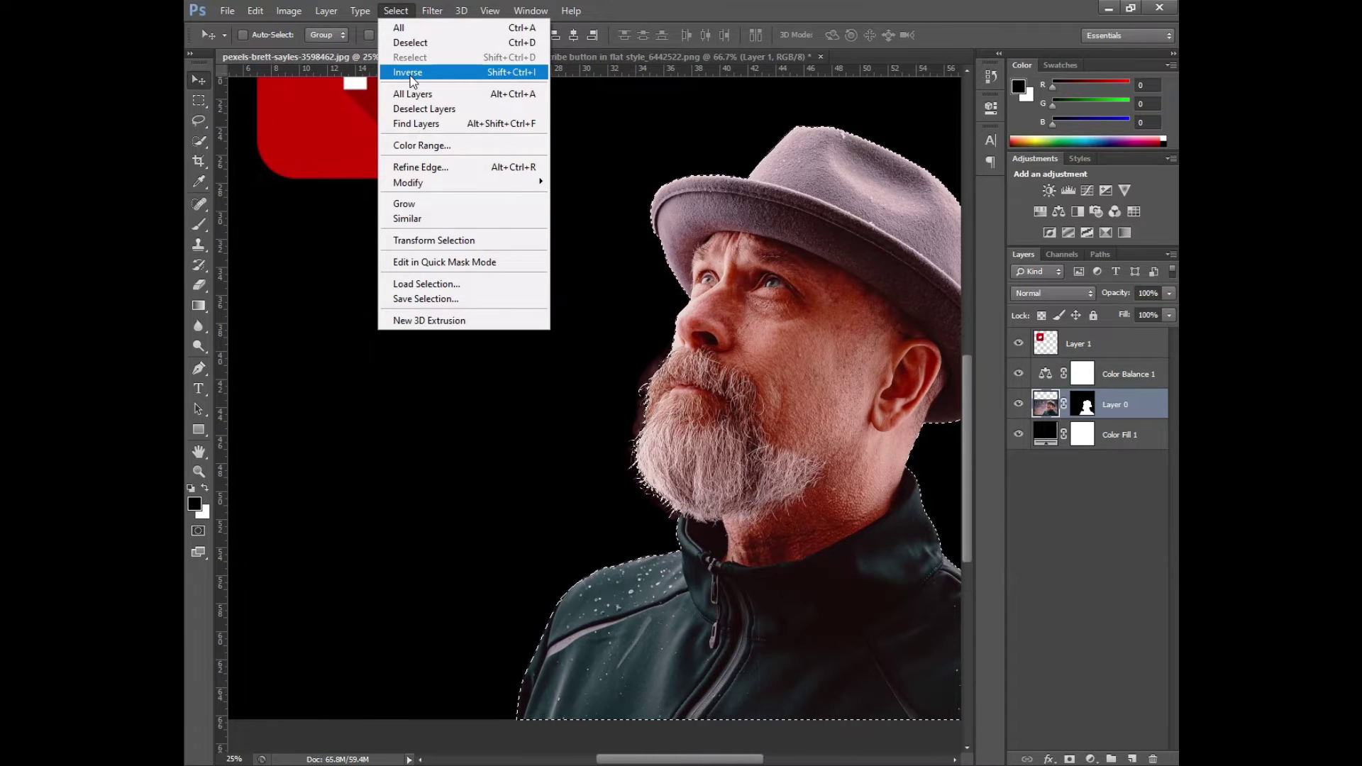
{"action": "mouse_move", "coordinate": [462, 182]}
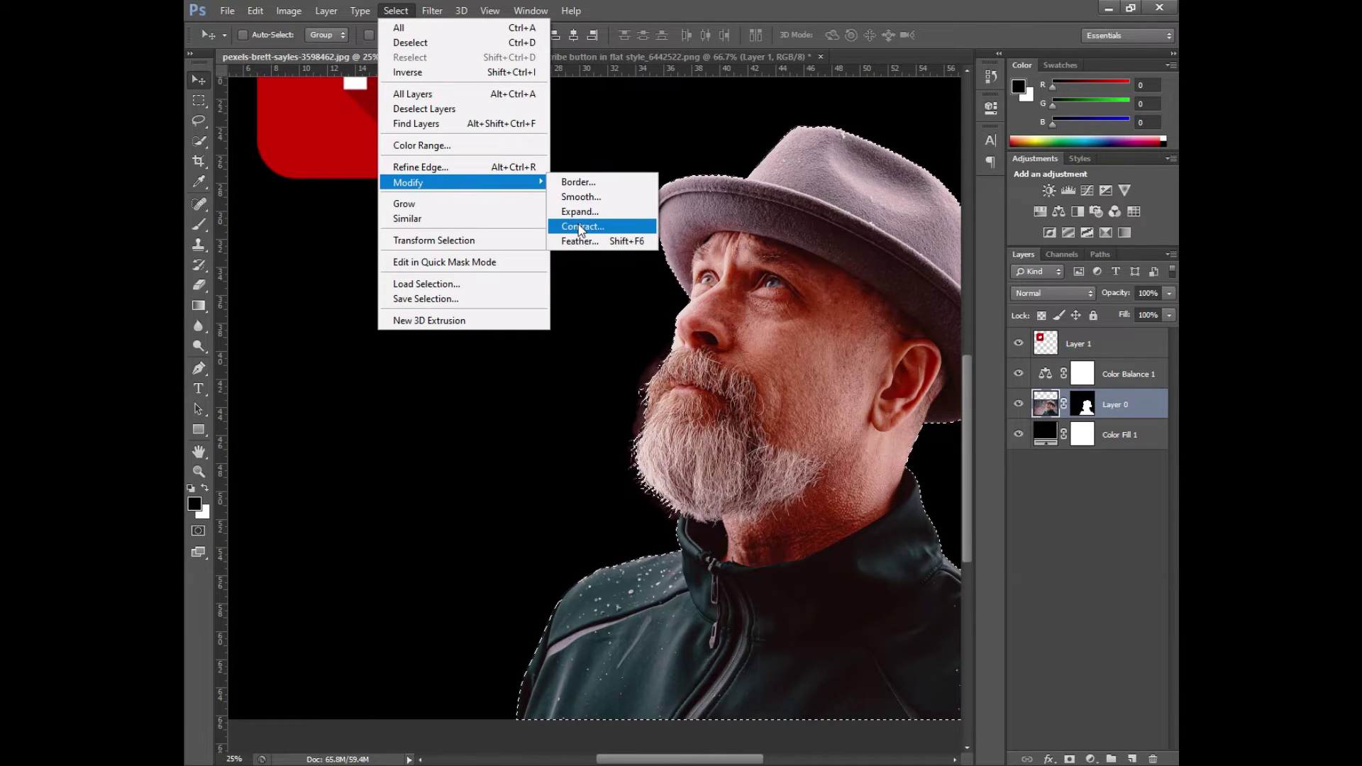
{"action": "left_click", "coordinate": [580, 227]}
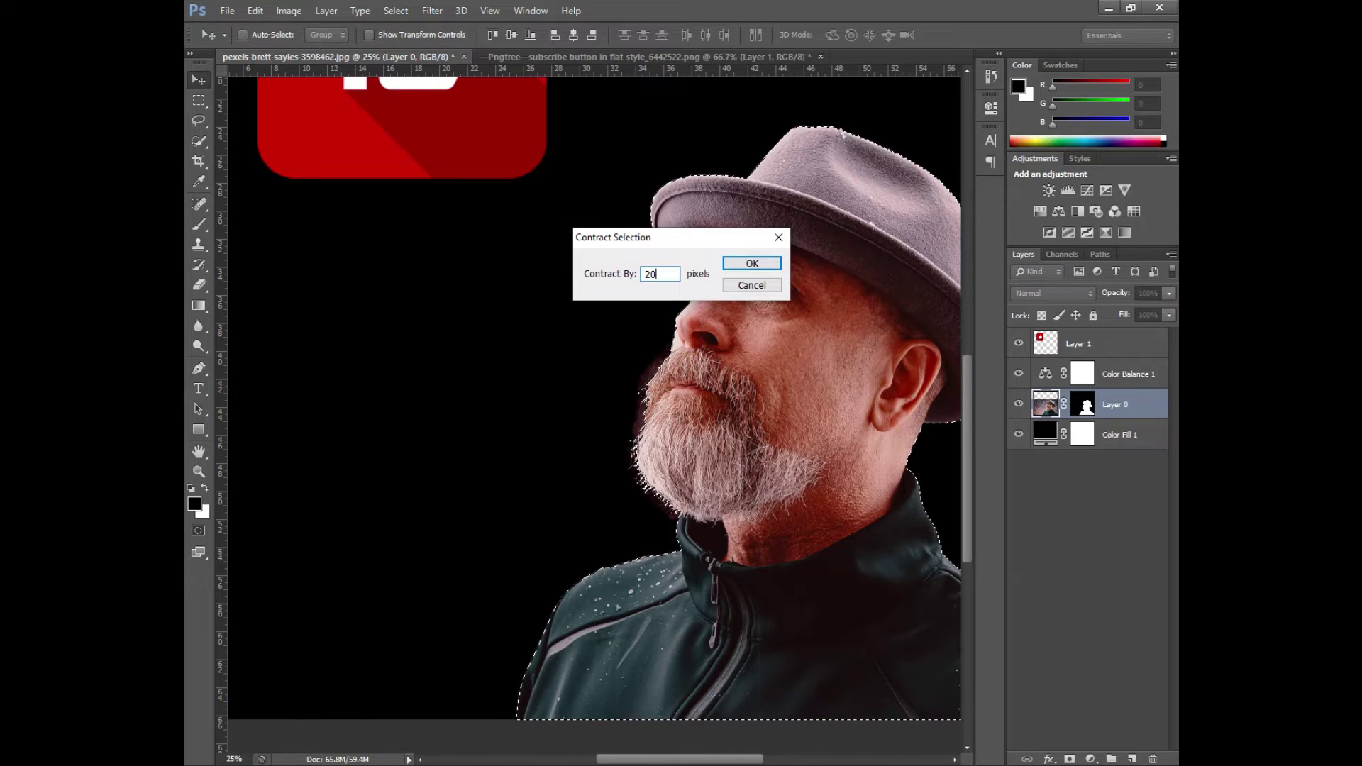
{"action": "key", "text": "Return"}
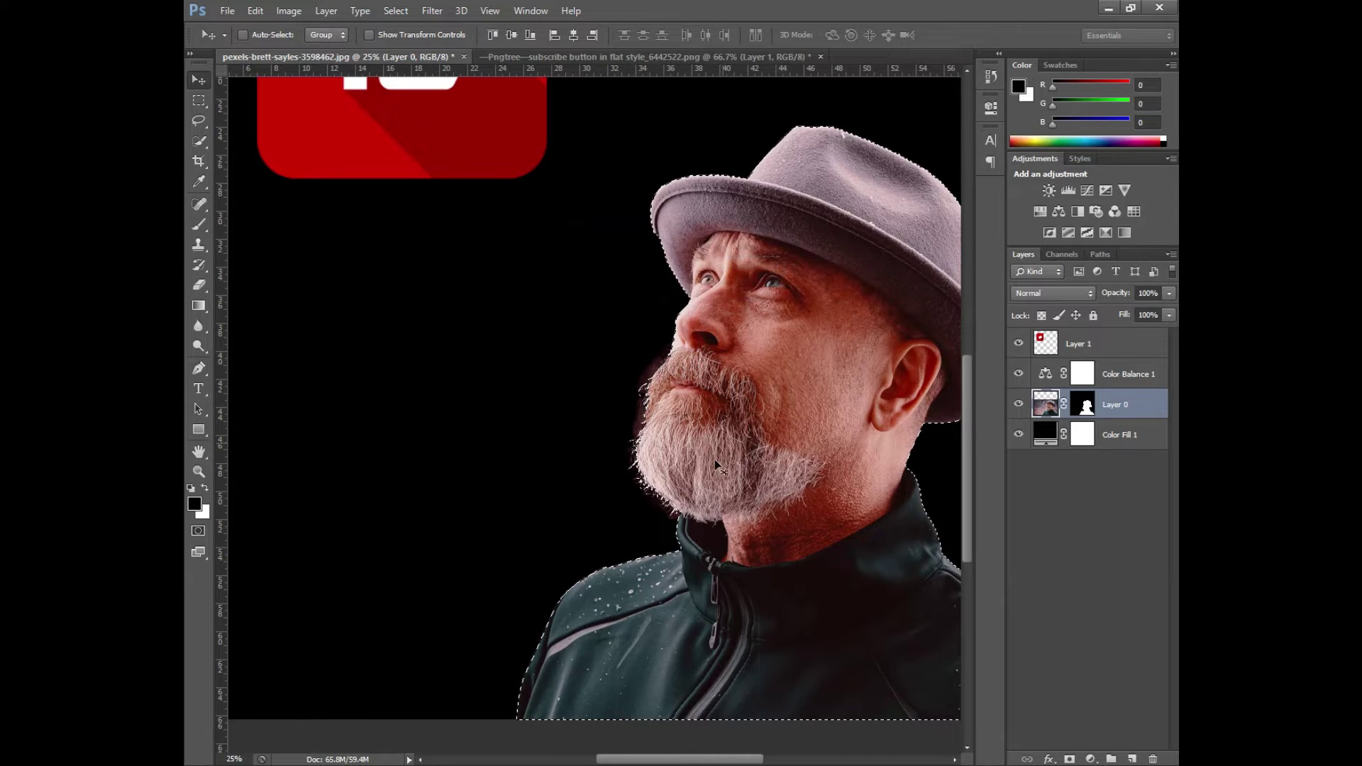
- Invert the selection to the background, copy it to a new layer, then undo that
{"action": "left_click", "coordinate": [434, 10]}
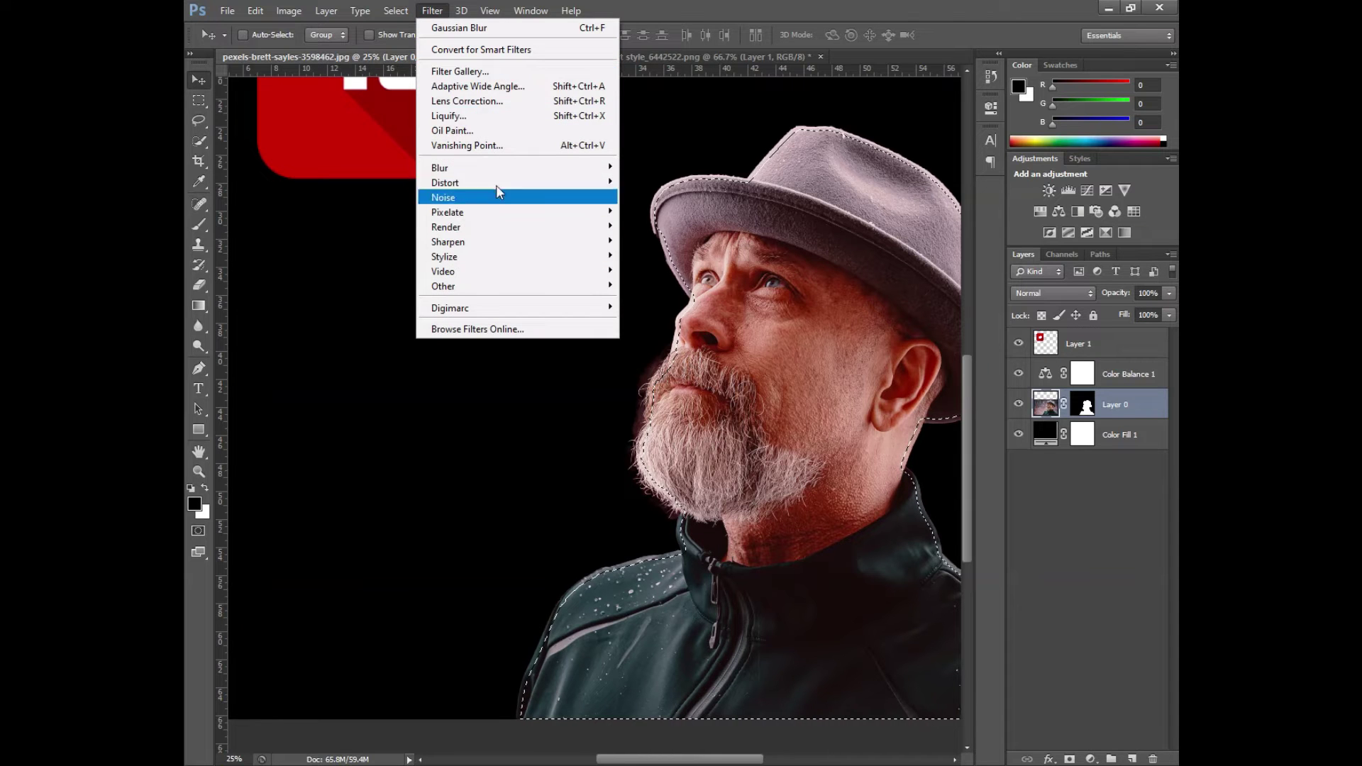
{"action": "left_click", "coordinate": [432, 11]}
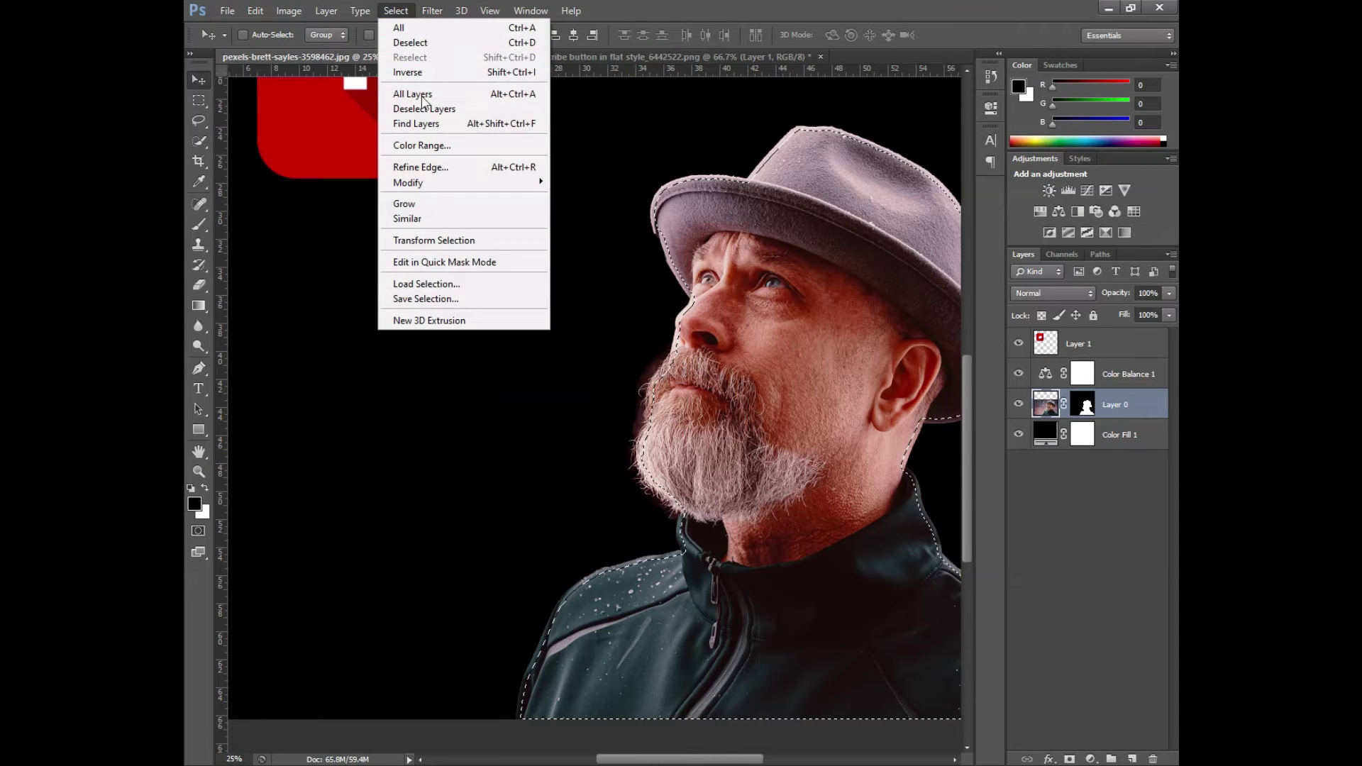
{"action": "left_click", "coordinate": [412, 70]}
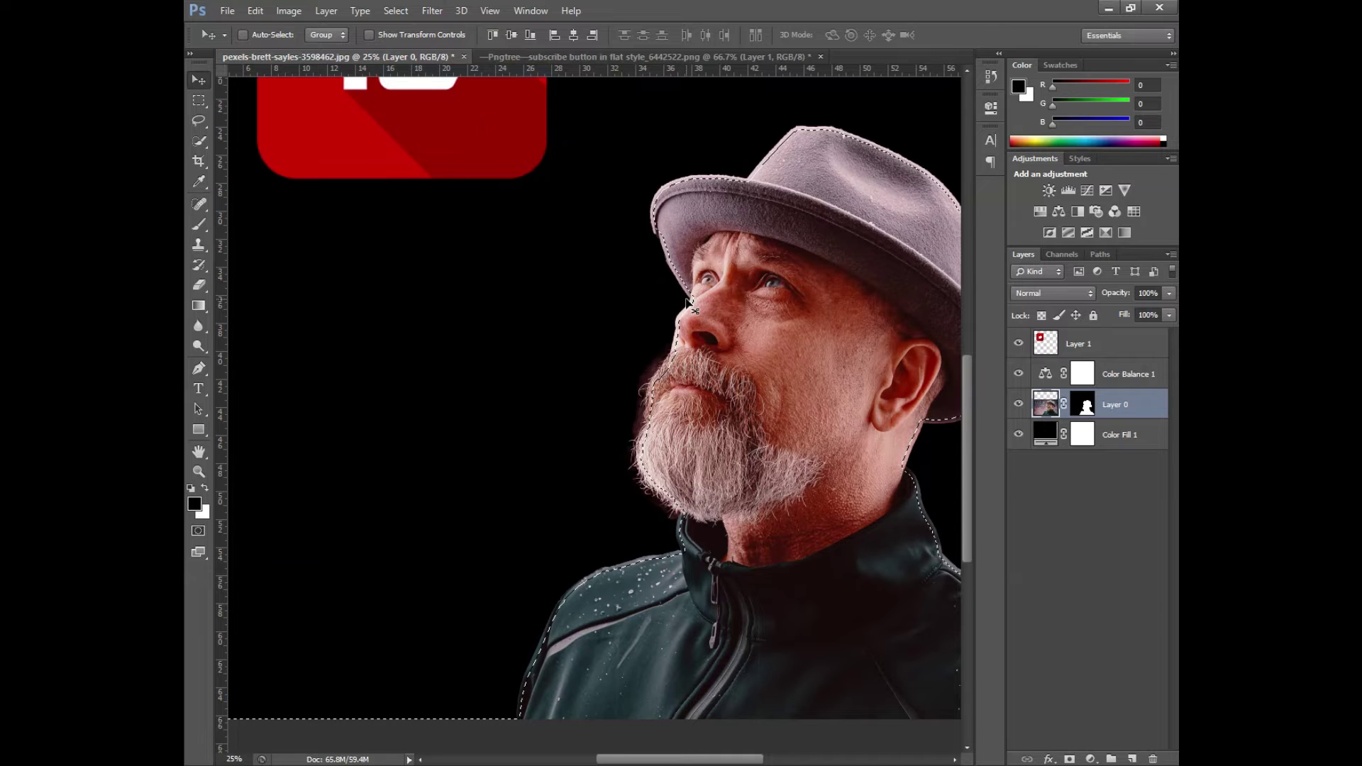
{"action": "key", "text": "ctrl+j"}
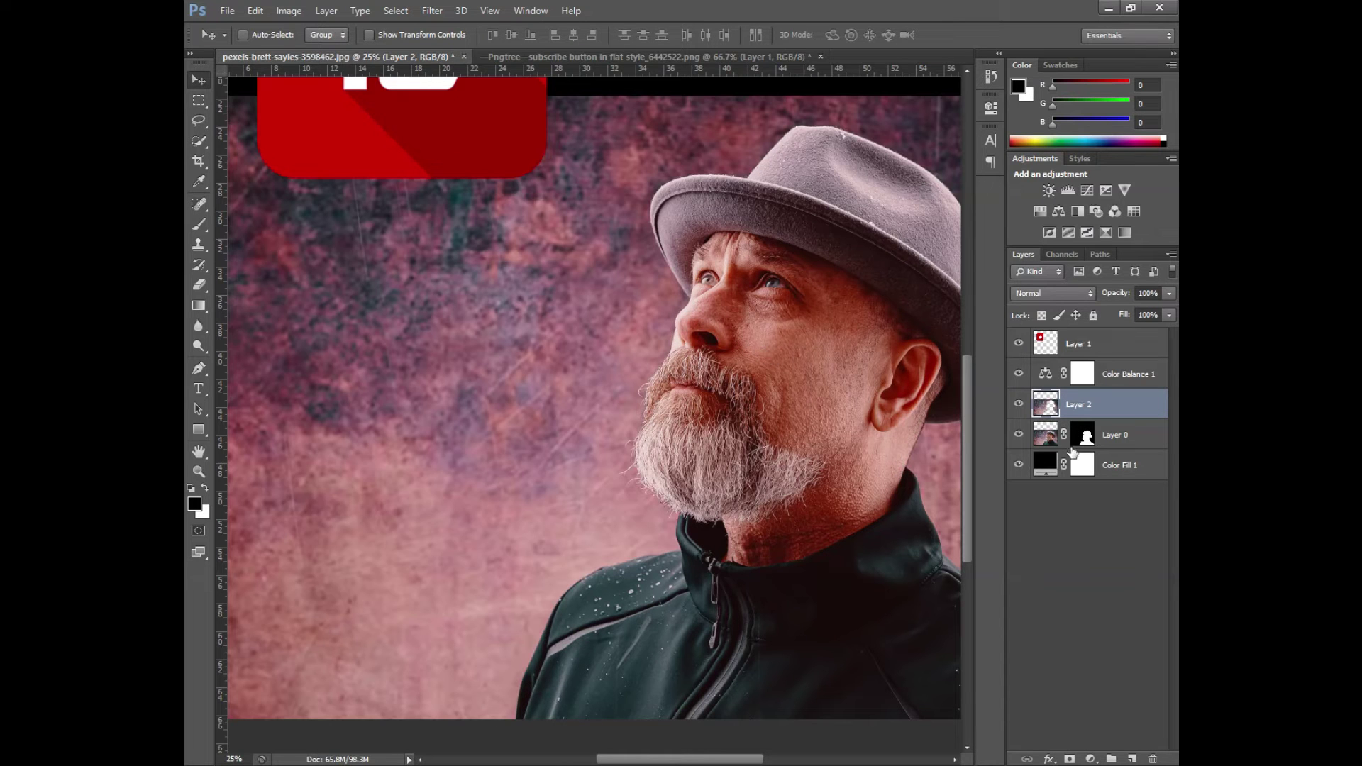
{"action": "key", "text": "ctrl+minus"}
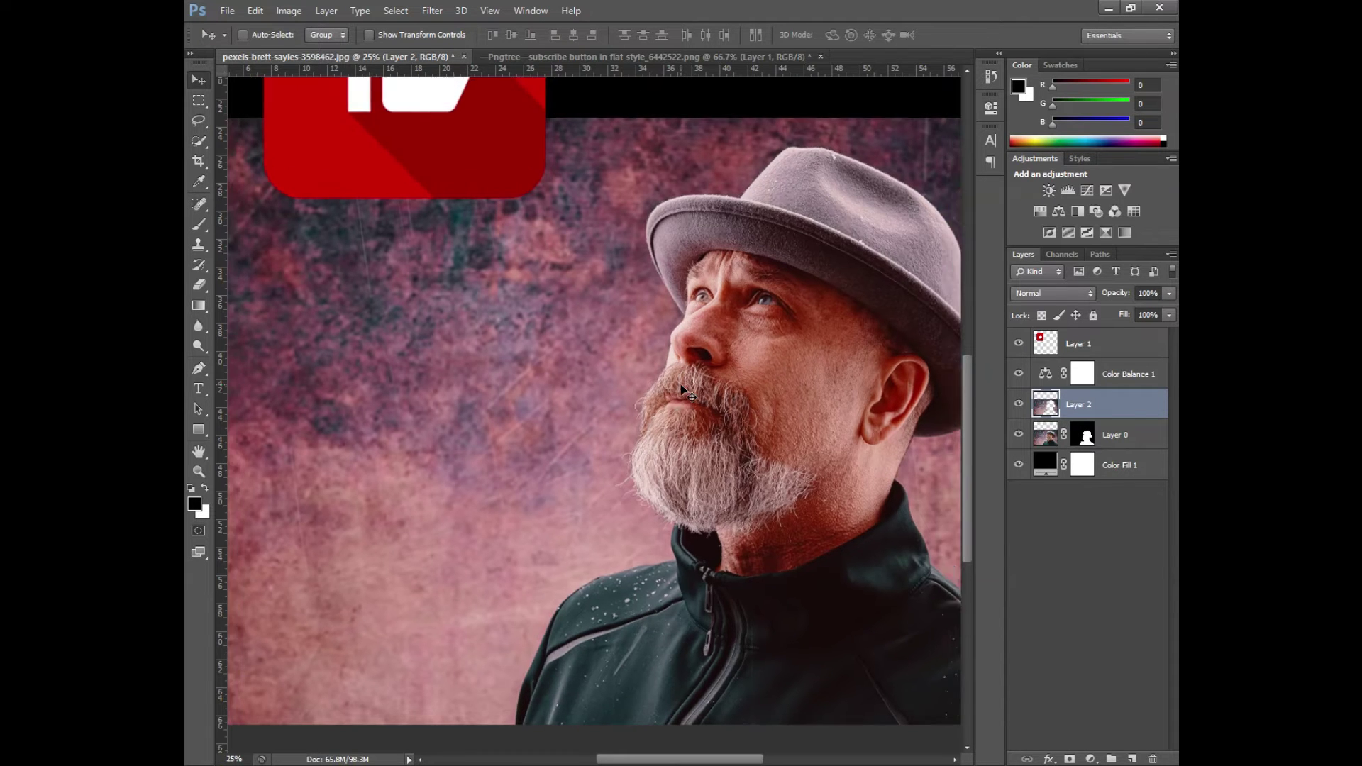
{"action": "key", "text": "ctrl+minus"}
{"action": "key", "text": "ctrl+minus"}
{"action": "key", "text": "ctrl+z"}
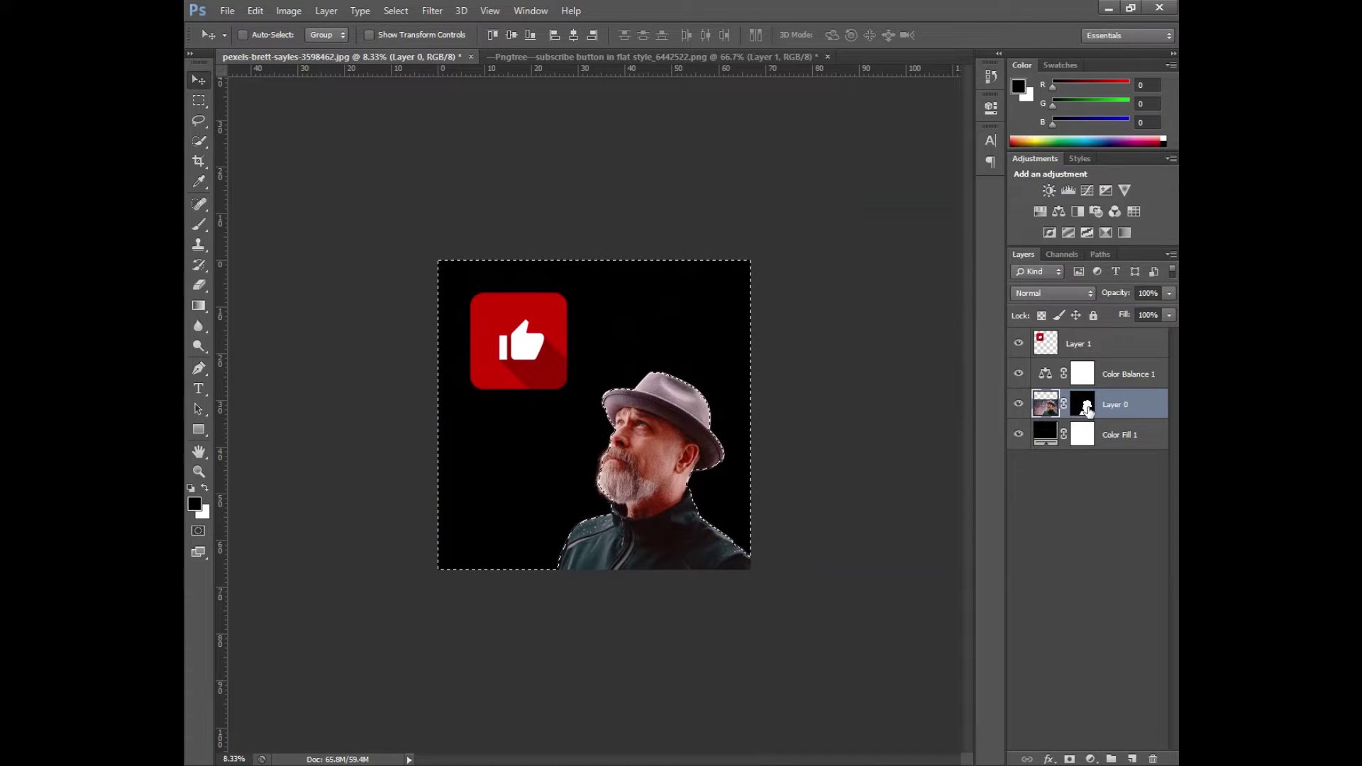
- Return the selection to the man's outline, zoom back in and discard Layer 2's copy
{"action": "left_click_drag", "start_coordinate": [1088, 410], "coordinate": [1069, 417]}
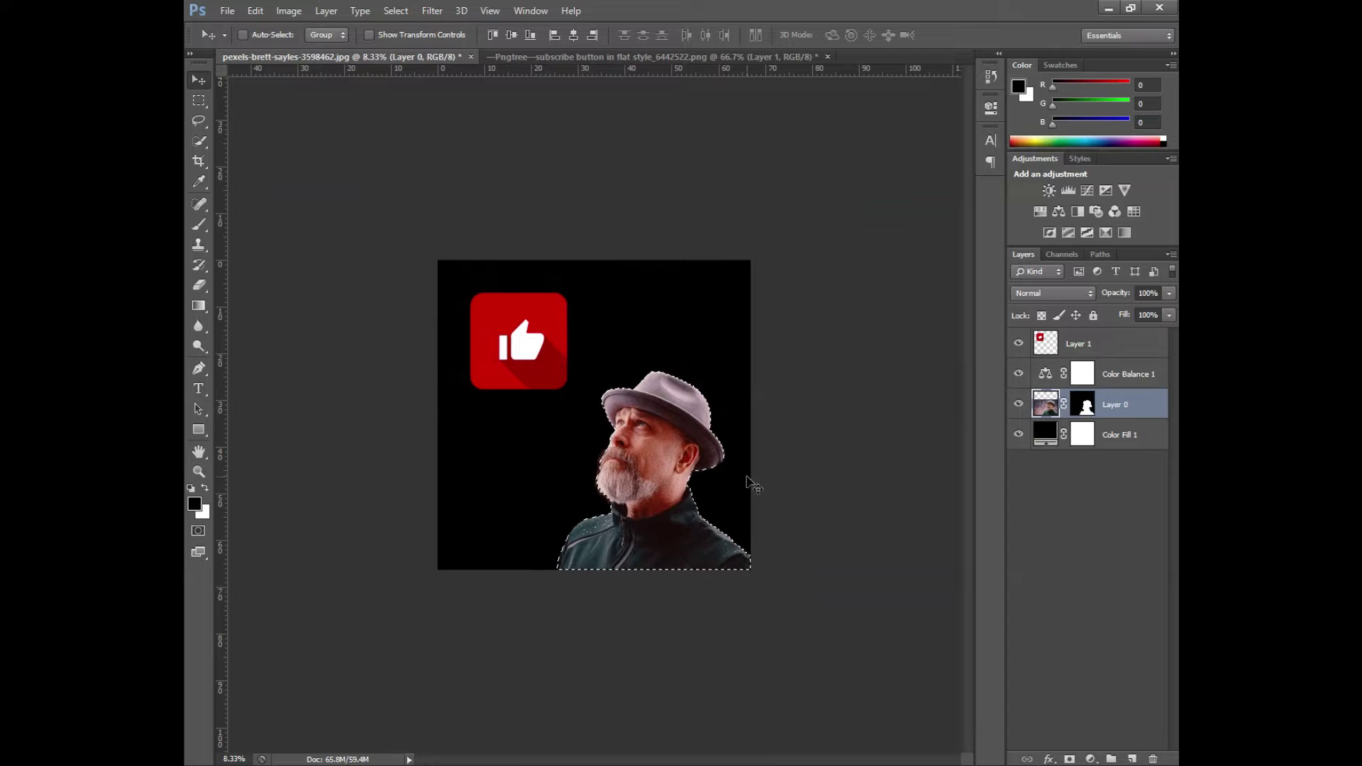
{"action": "key", "text": "ctrl+shift+i"}
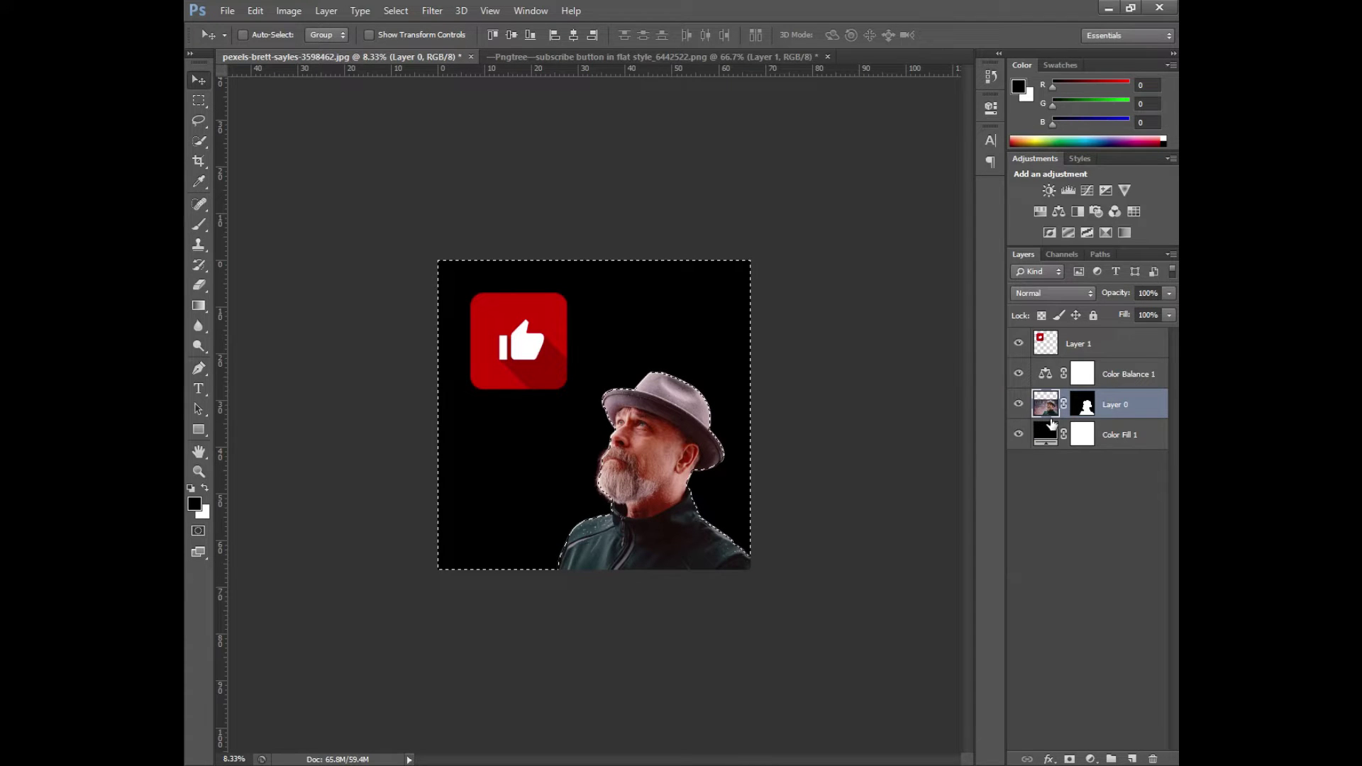
{"action": "left_click_drag", "start_coordinate": [1053, 424], "coordinate": [1051, 415]}
{"action": "left_click", "coordinate": [1051, 415], "text": "ctrl"}
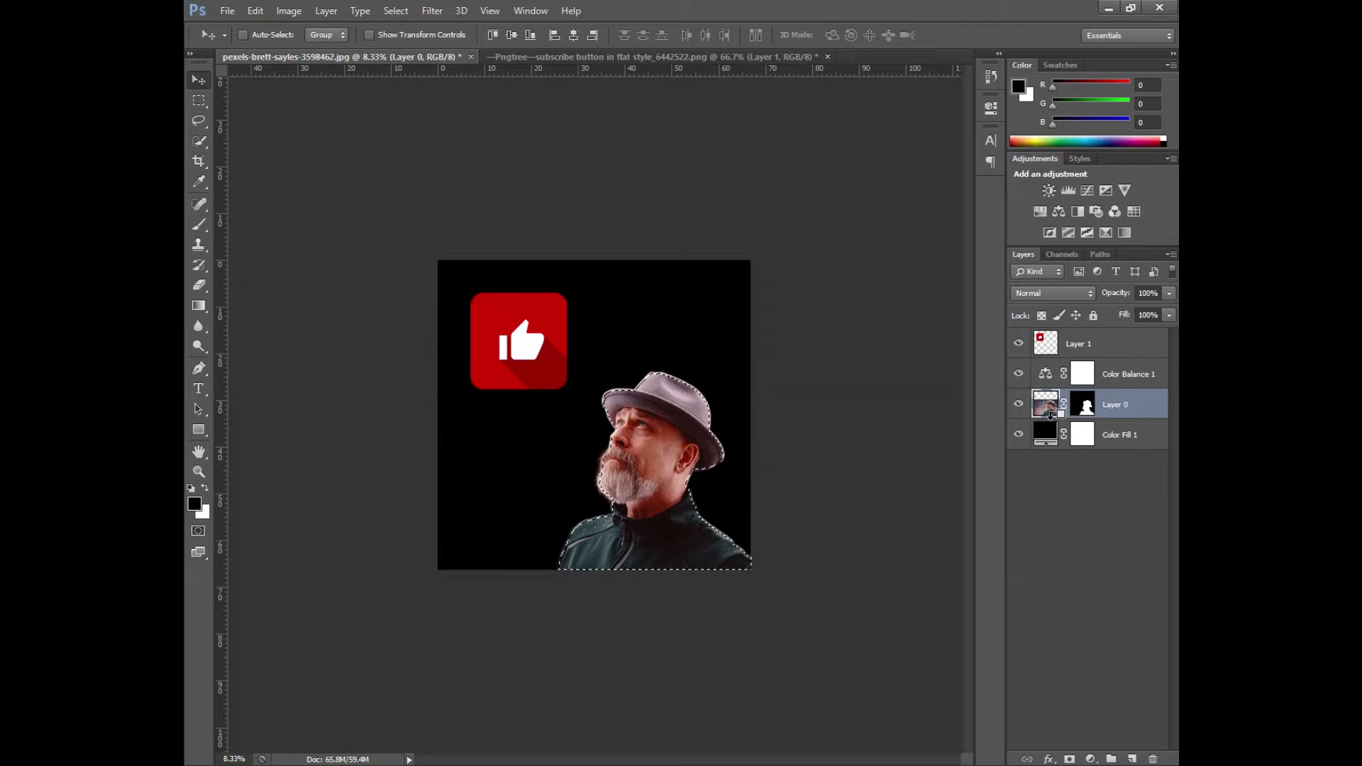
{"action": "key", "text": "ctrl+plus"}
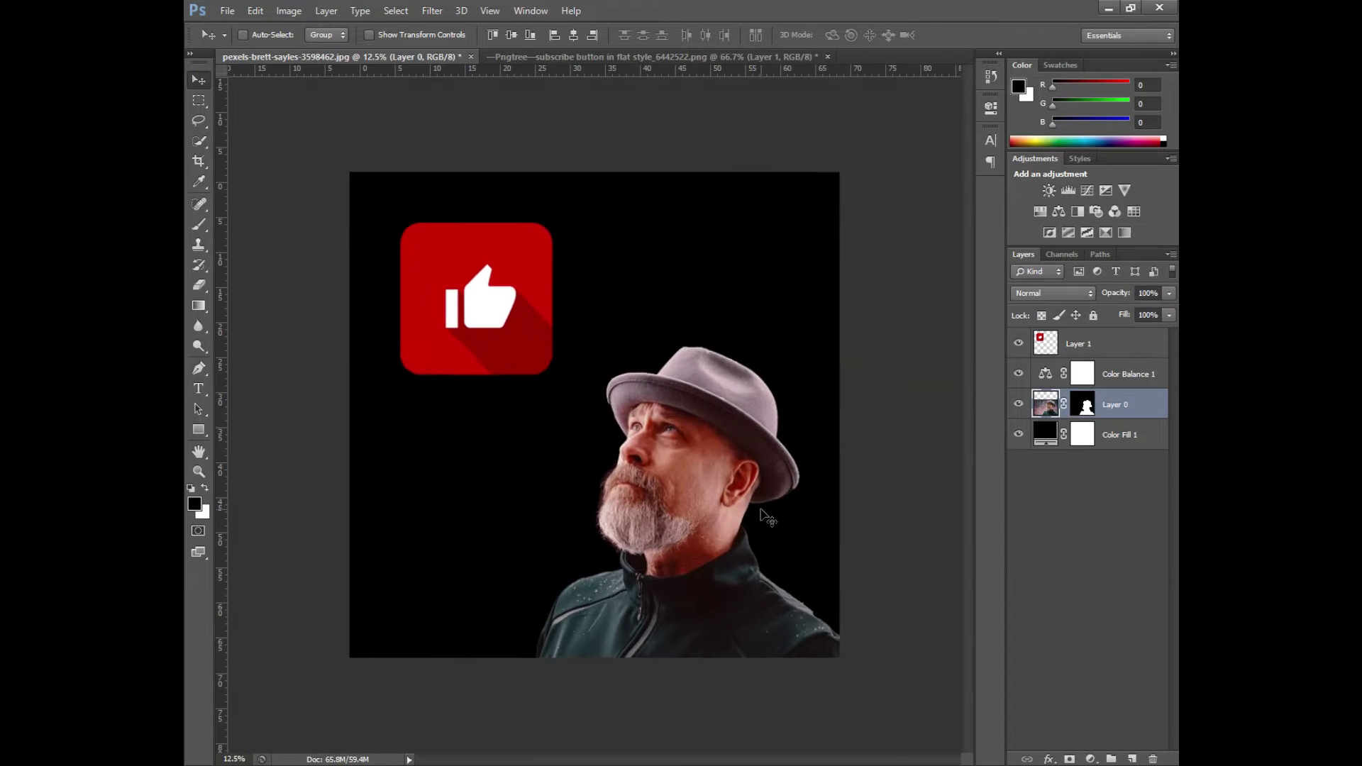
{"action": "key", "text": "ctrl+plus"}
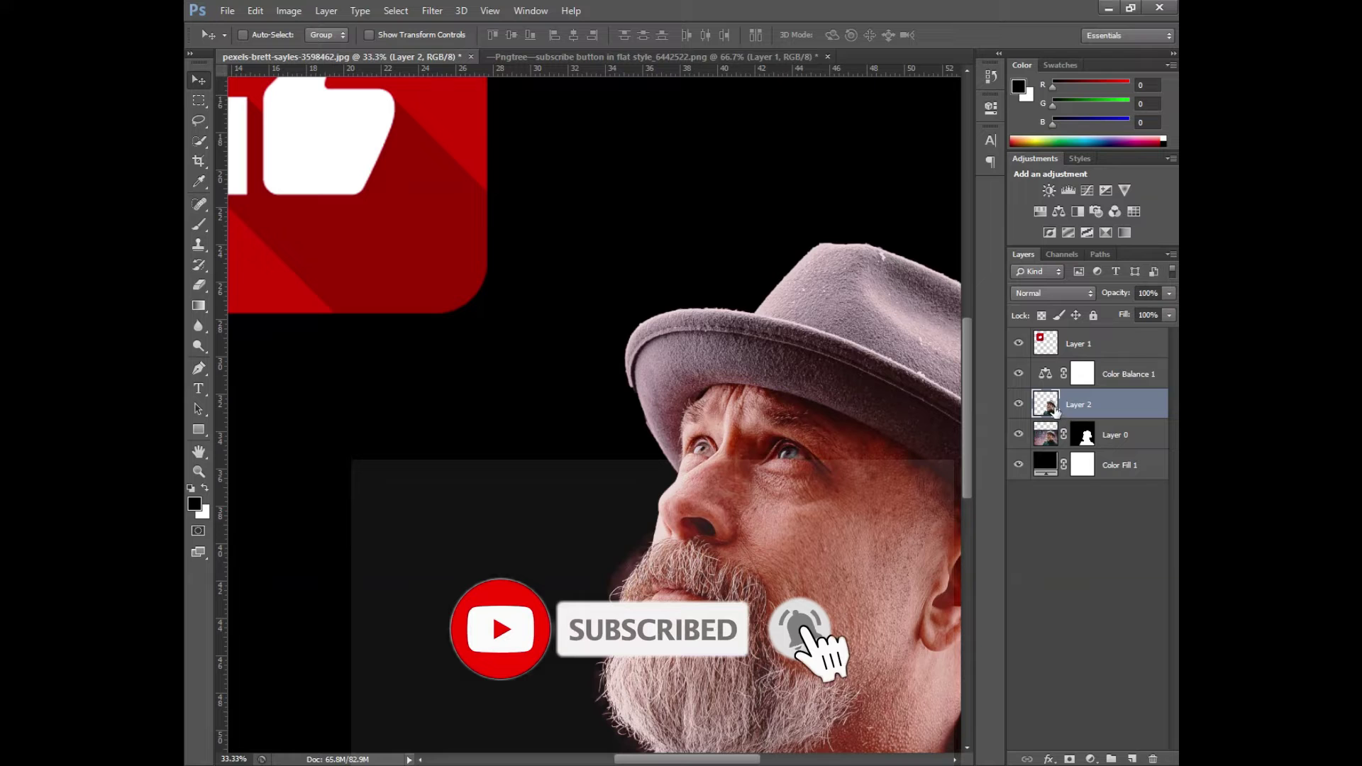
{"action": "key", "text": "Delete"}
- Reselect the background, try a pink texture layer on it, then undo and refit the view
{"action": "left_click", "coordinate": [1055, 412], "text": "ctrl"}
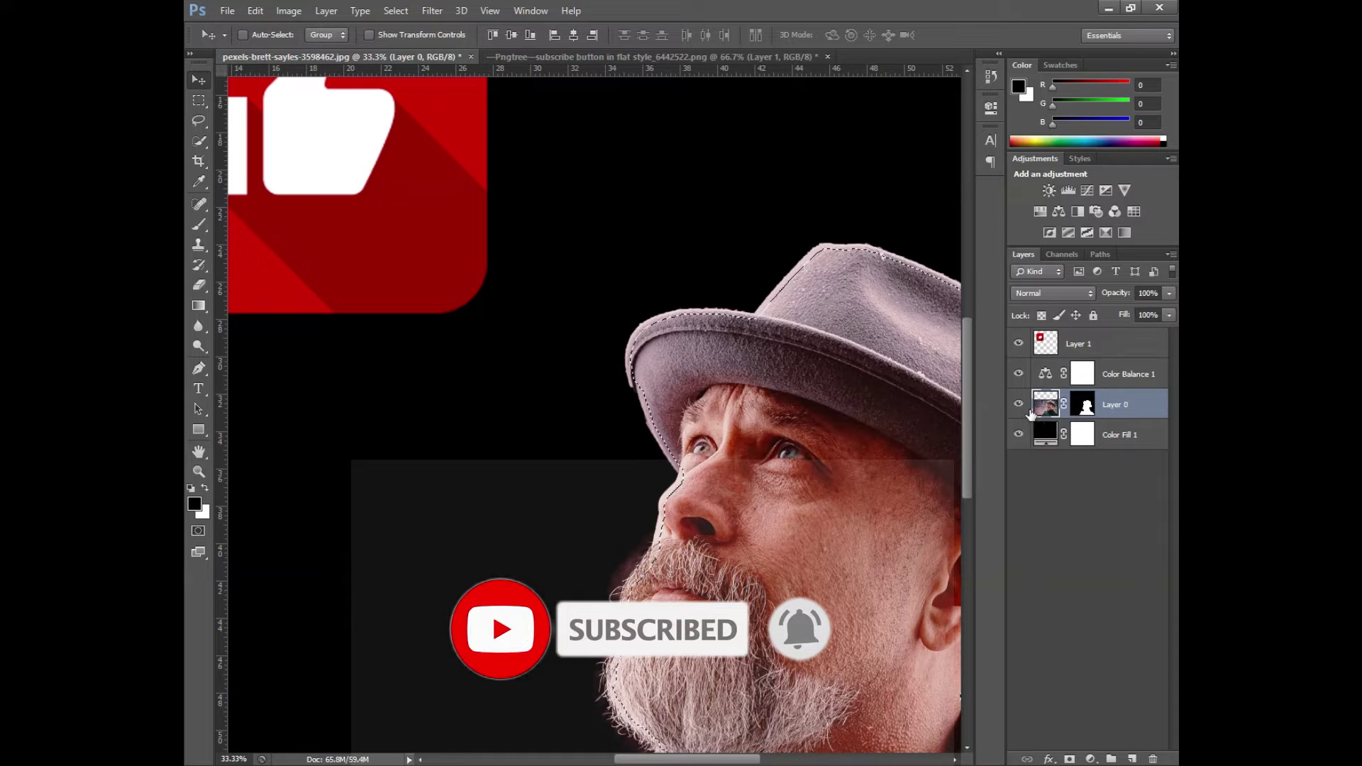
{"action": "left_click", "coordinate": [432, 11]}
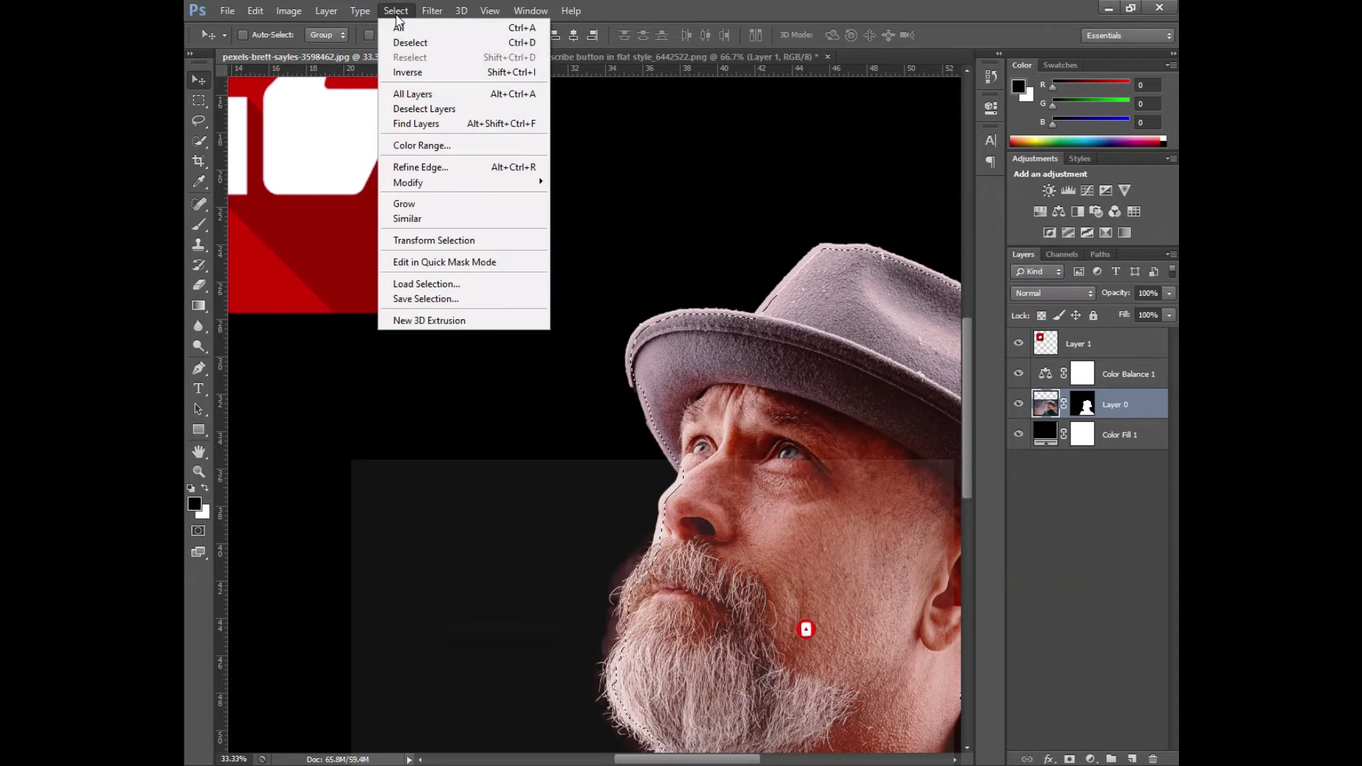
{"action": "left_click", "coordinate": [408, 72]}
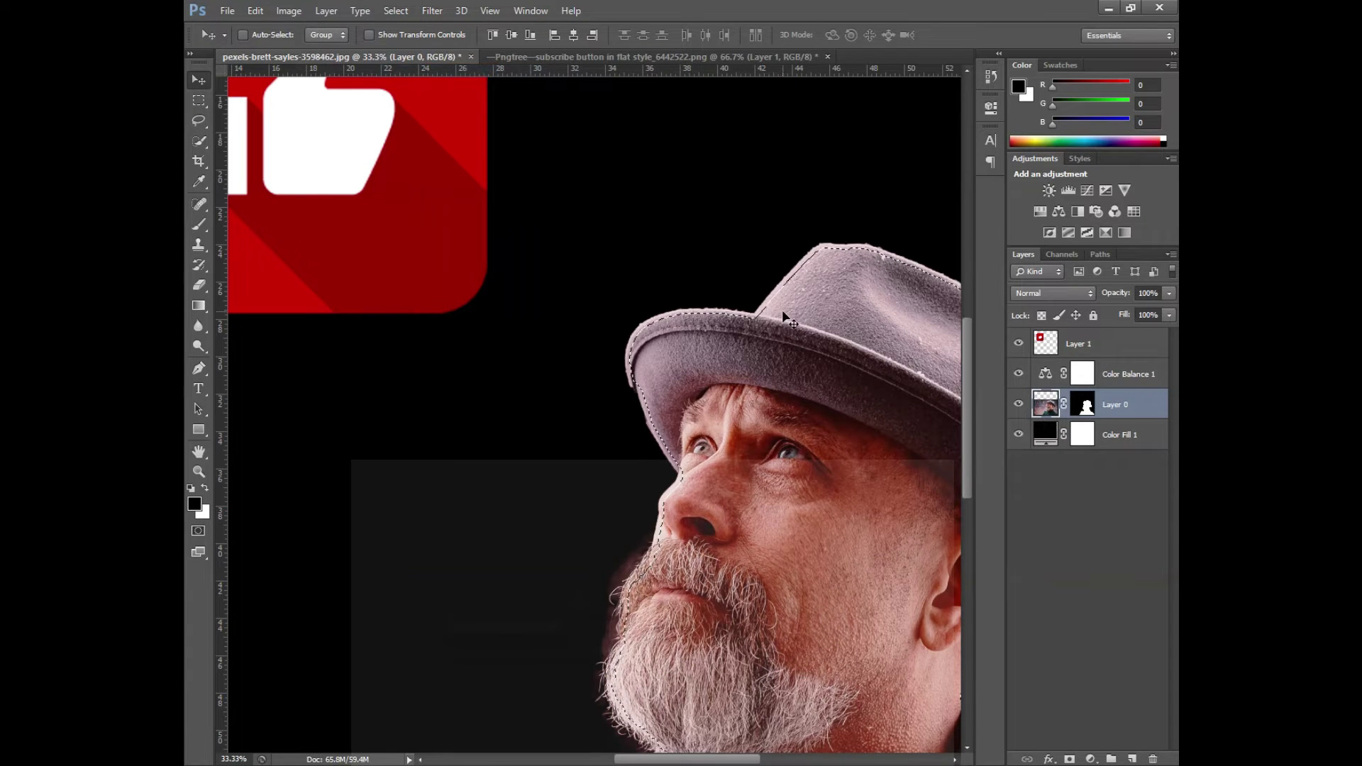
{"action": "key", "text": "ctrl+minus"}
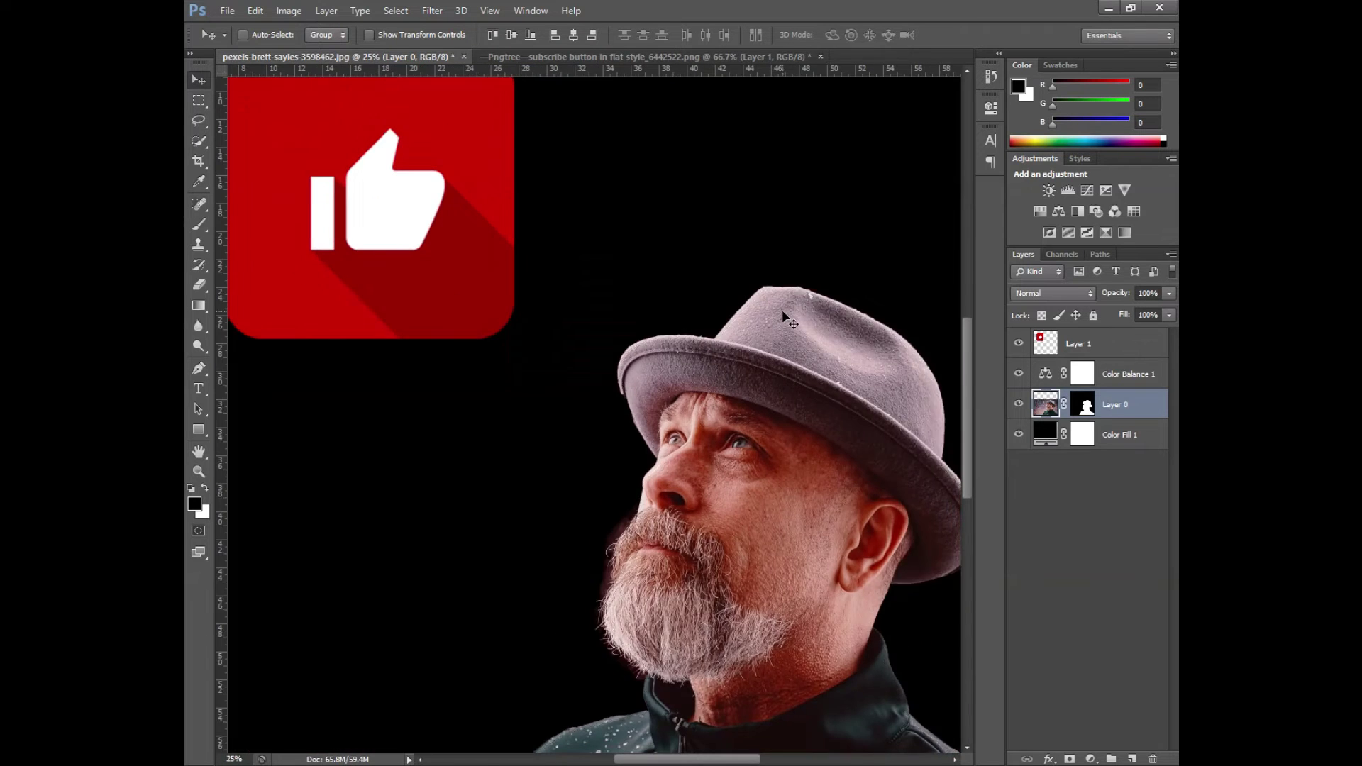
{"action": "key", "text": "ctrl+minus"}
{"action": "key", "text": "ctrl+minus"}
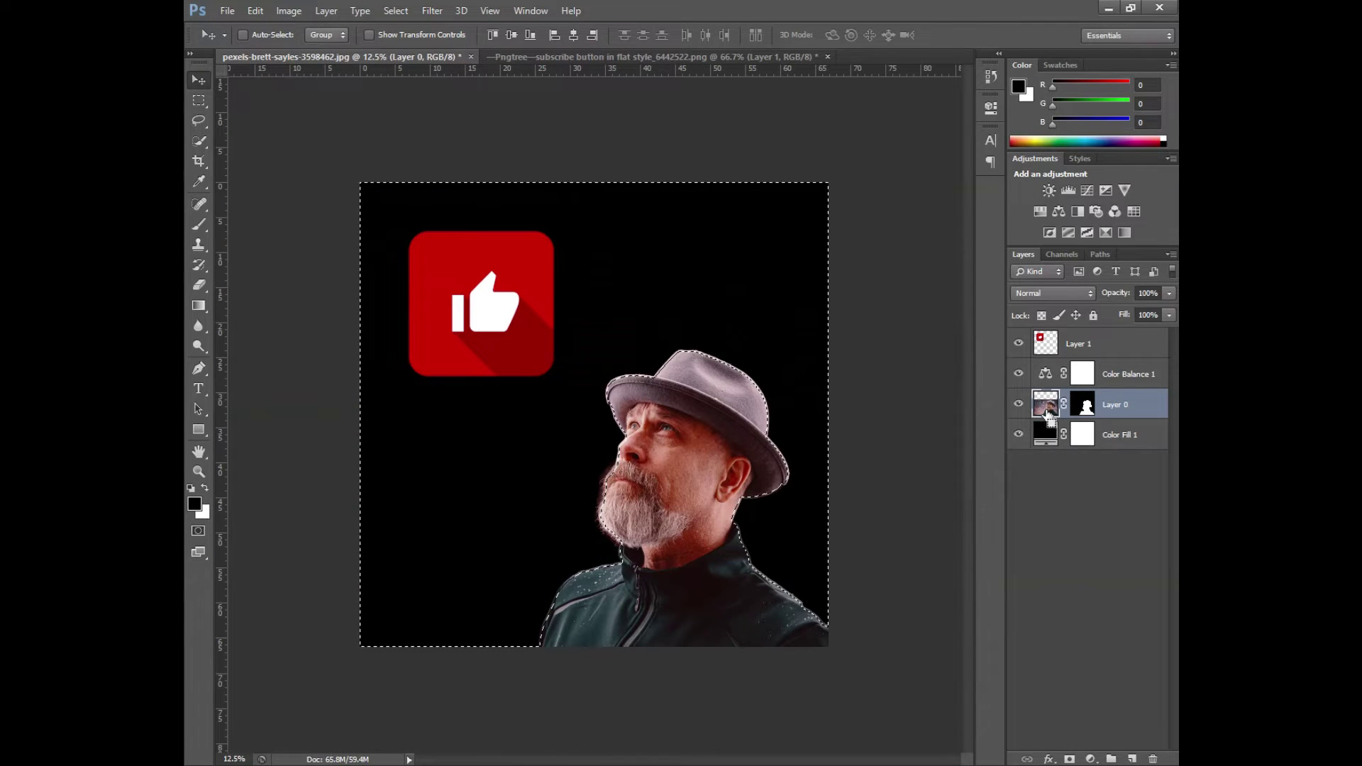
{"action": "key", "text": "ctrl+j"}
{"action": "key", "text": "ctrl+z"}
{"action": "key", "text": "ctrl+plus"}
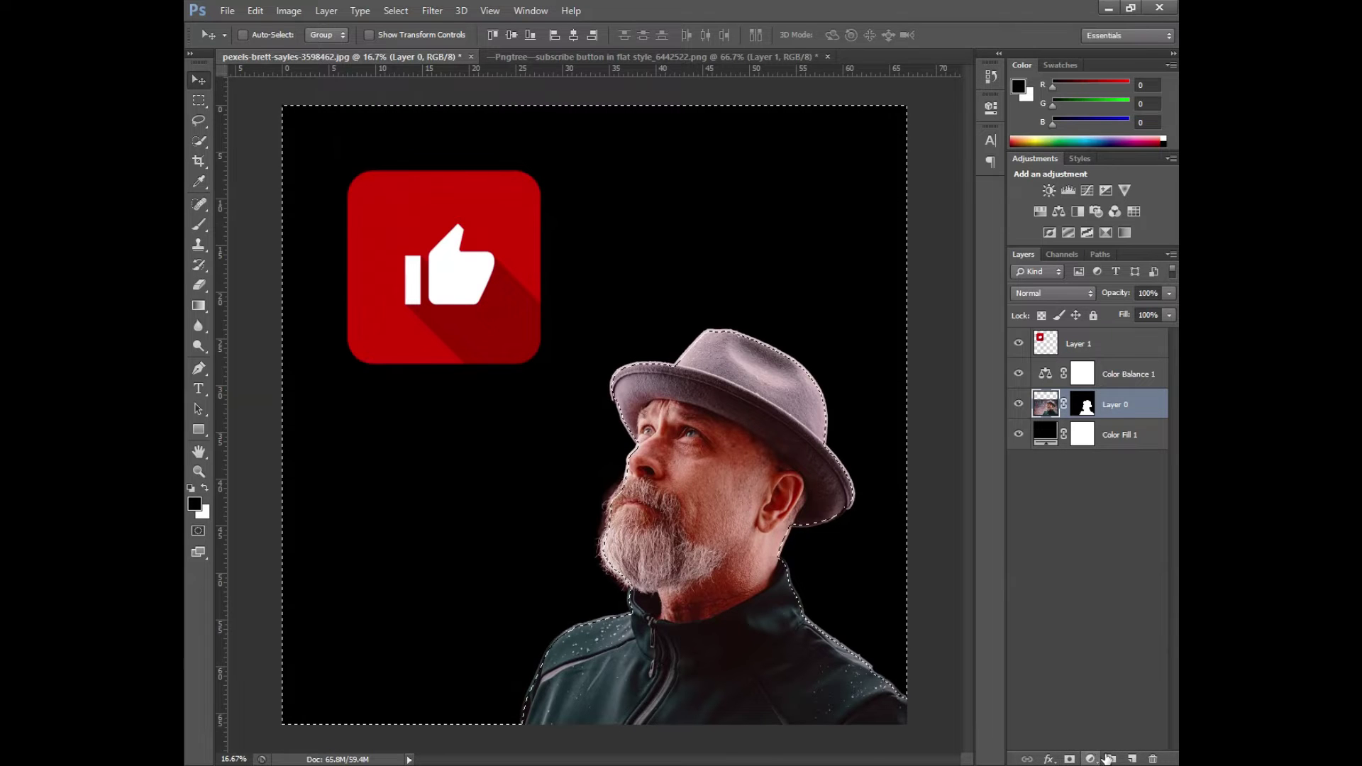
- Try grouping and clearing the man's layer, then delete the group, leaving Layer 0 ungrouped
{"action": "key", "text": "ctrl+g"}
{"action": "left_click", "coordinate": [1092, 760]}
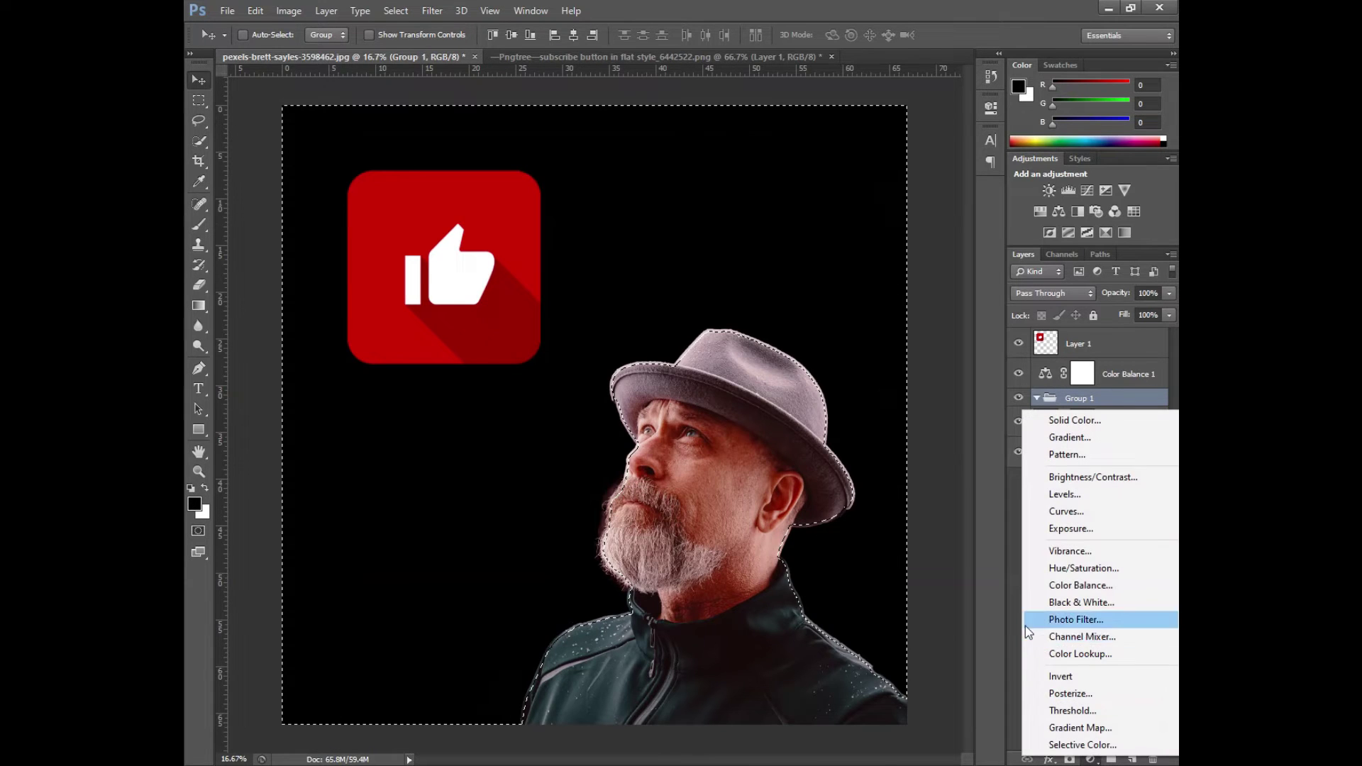
{"action": "key", "text": "Escape"}
{"action": "key", "text": "Delete"}
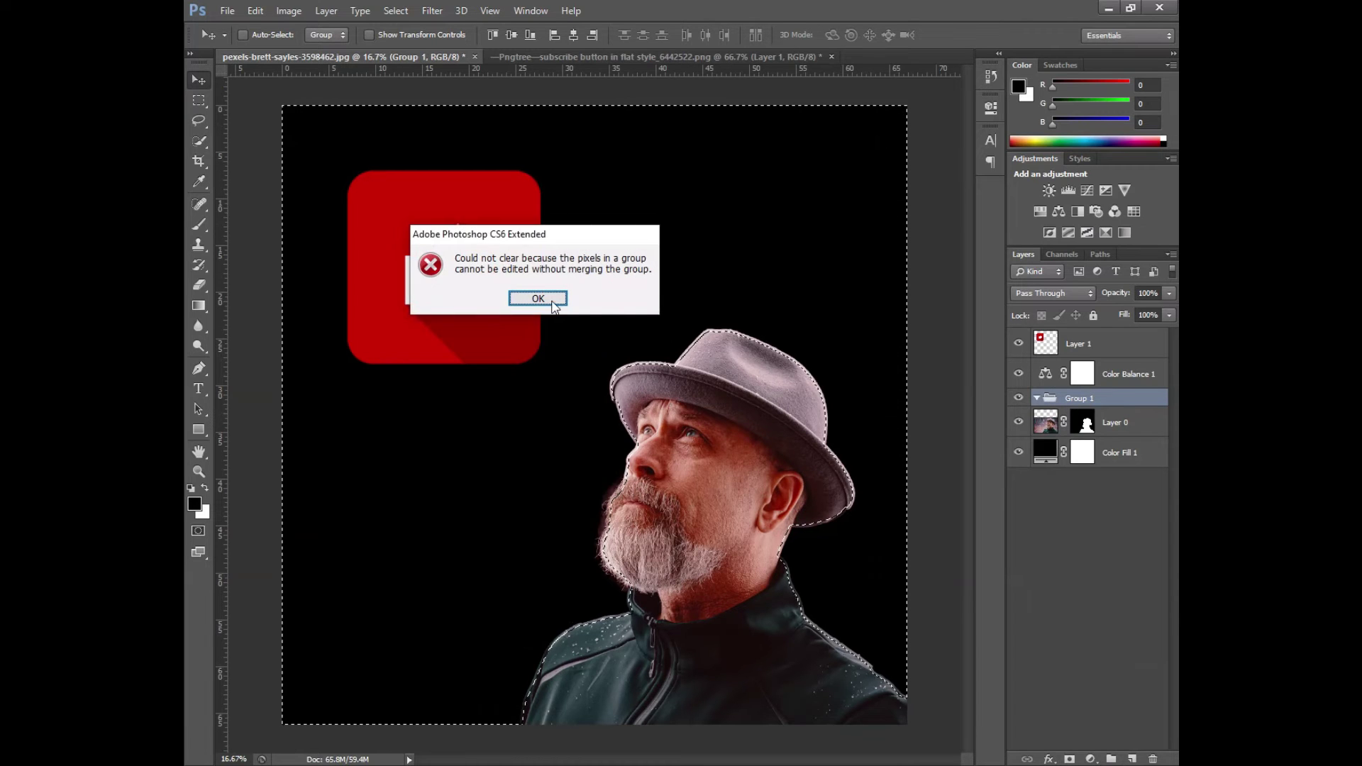
{"action": "key", "text": "Return"}
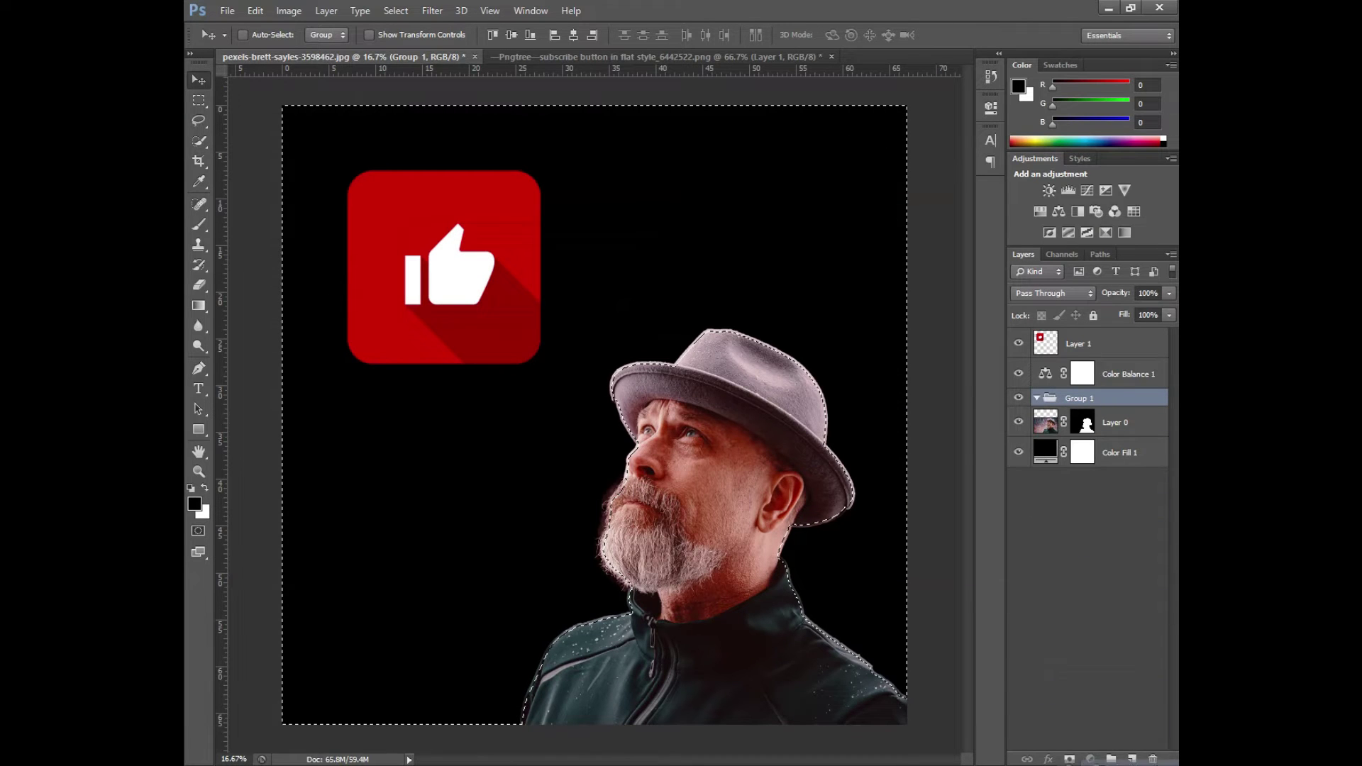
{"action": "left_click_drag", "start_coordinate": [1110, 403], "coordinate": [1090, 761]}
- Add a Color Balance layer with Midtones Cyan–Red +99 and Magenta–Green +17
{"action": "left_click", "coordinate": [1091, 759]}
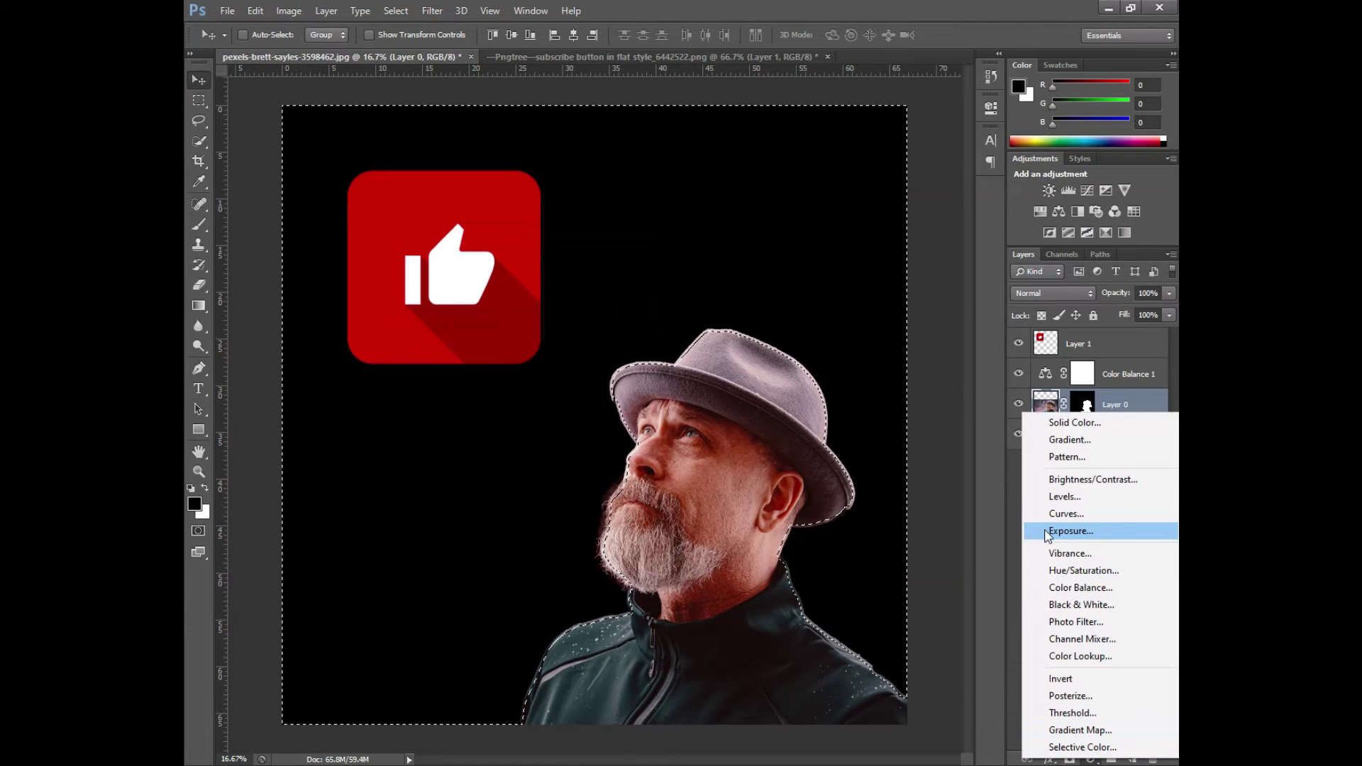
{"action": "left_click", "coordinate": [1069, 588]}
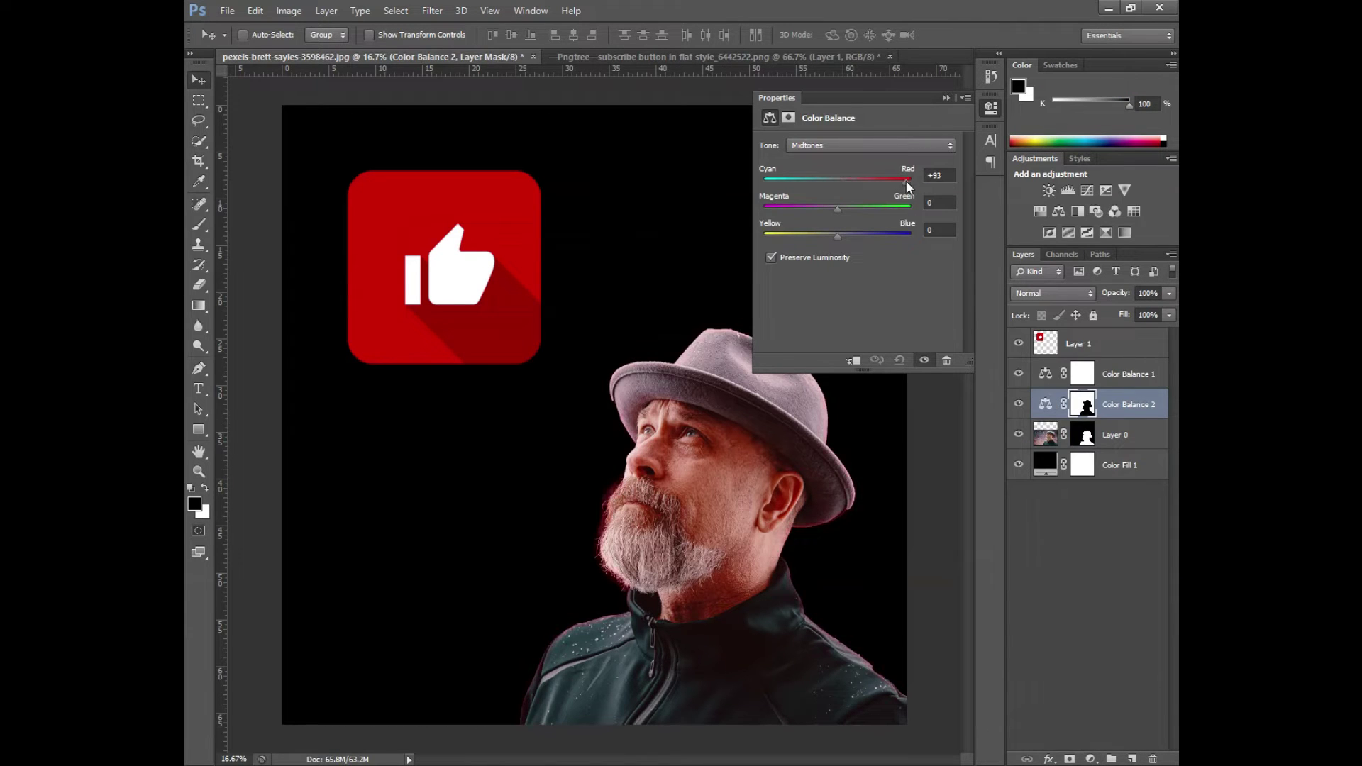
{"action": "left_click_drag", "start_coordinate": [909, 181], "coordinate": [911, 182]}
{"action": "left_click_drag", "start_coordinate": [840, 206], "coordinate": [867, 212]}
{"action": "left_click", "coordinate": [945, 99]}
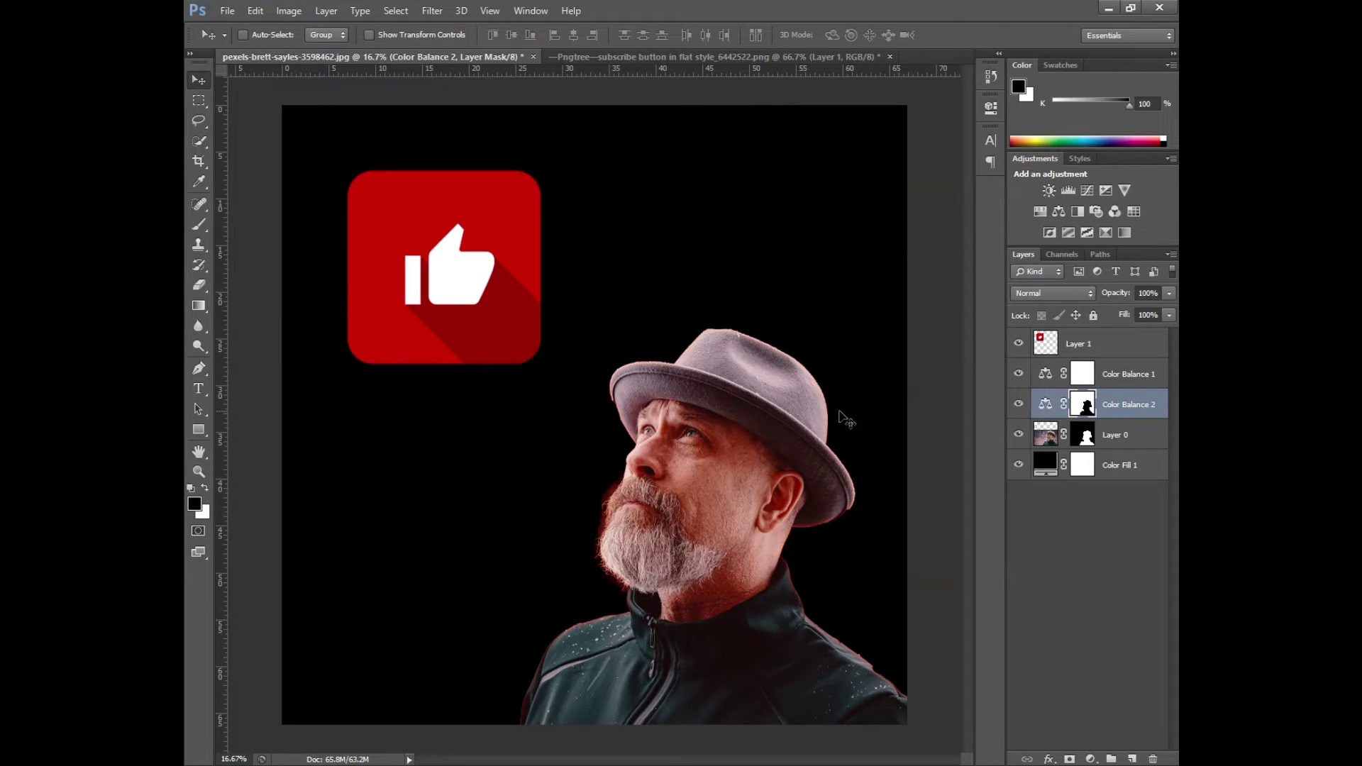
{"action": "left_click", "coordinate": [203, 228]}
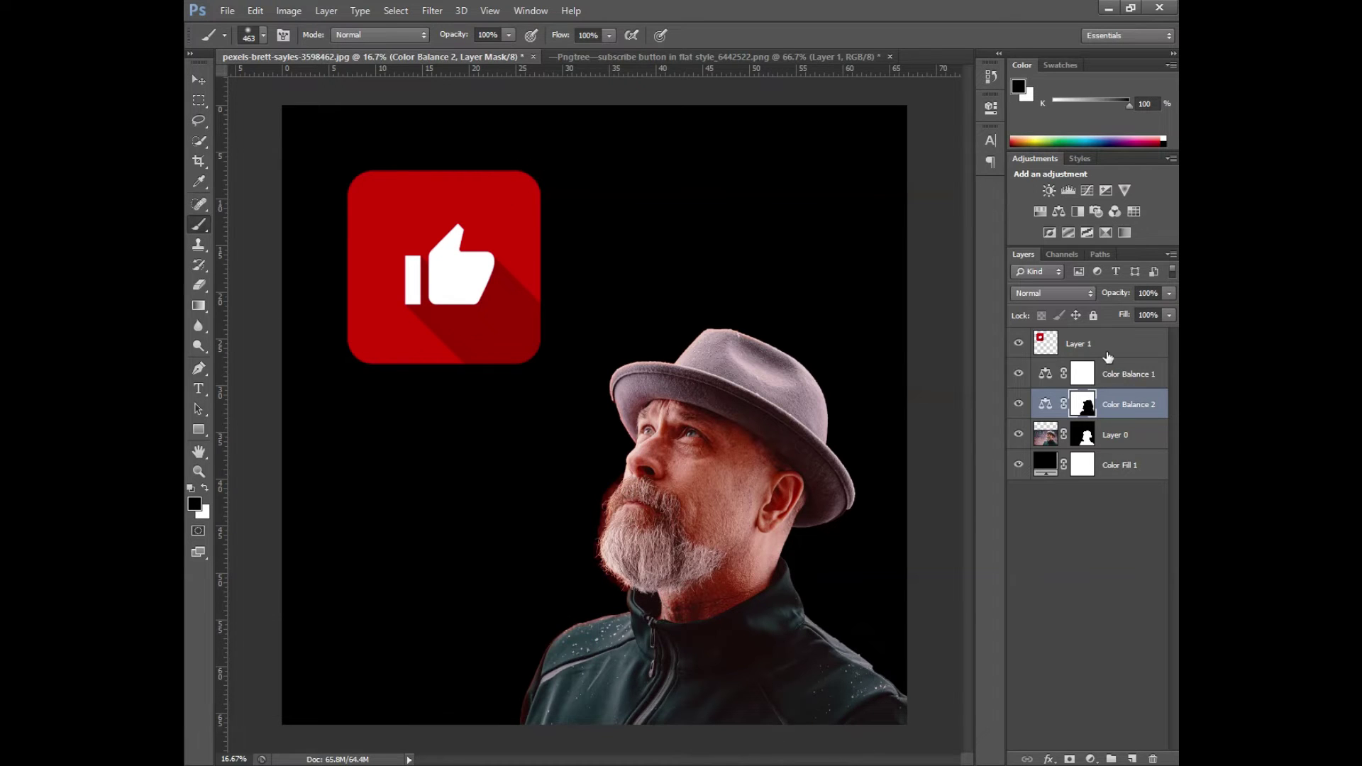
{"action": "left_click", "coordinate": [1126, 377]}
- Add a Hue/Saturation adjustment layer with Colorize on for a pink tint
{"action": "left_click", "coordinate": [1092, 759]}
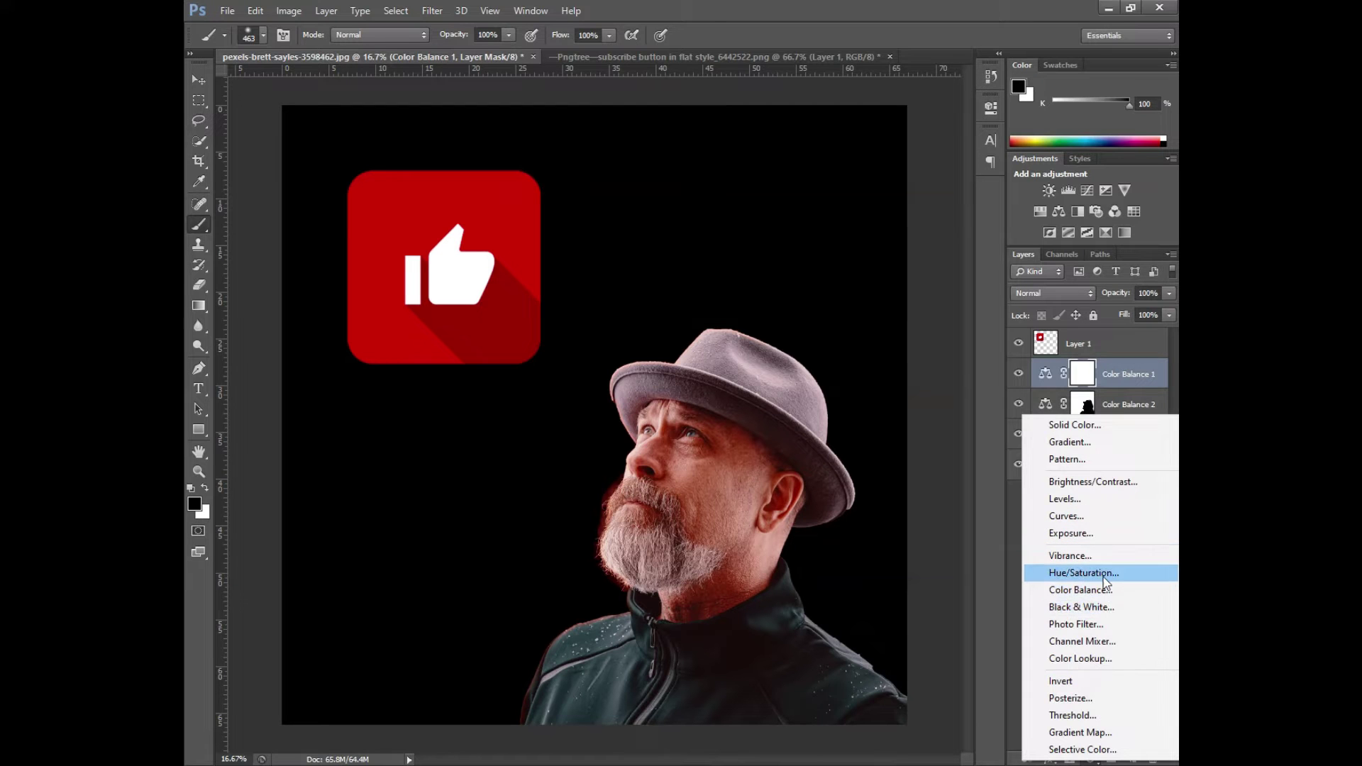
{"action": "left_click", "coordinate": [1103, 574]}
{"action": "left_click", "coordinate": [846, 287]}
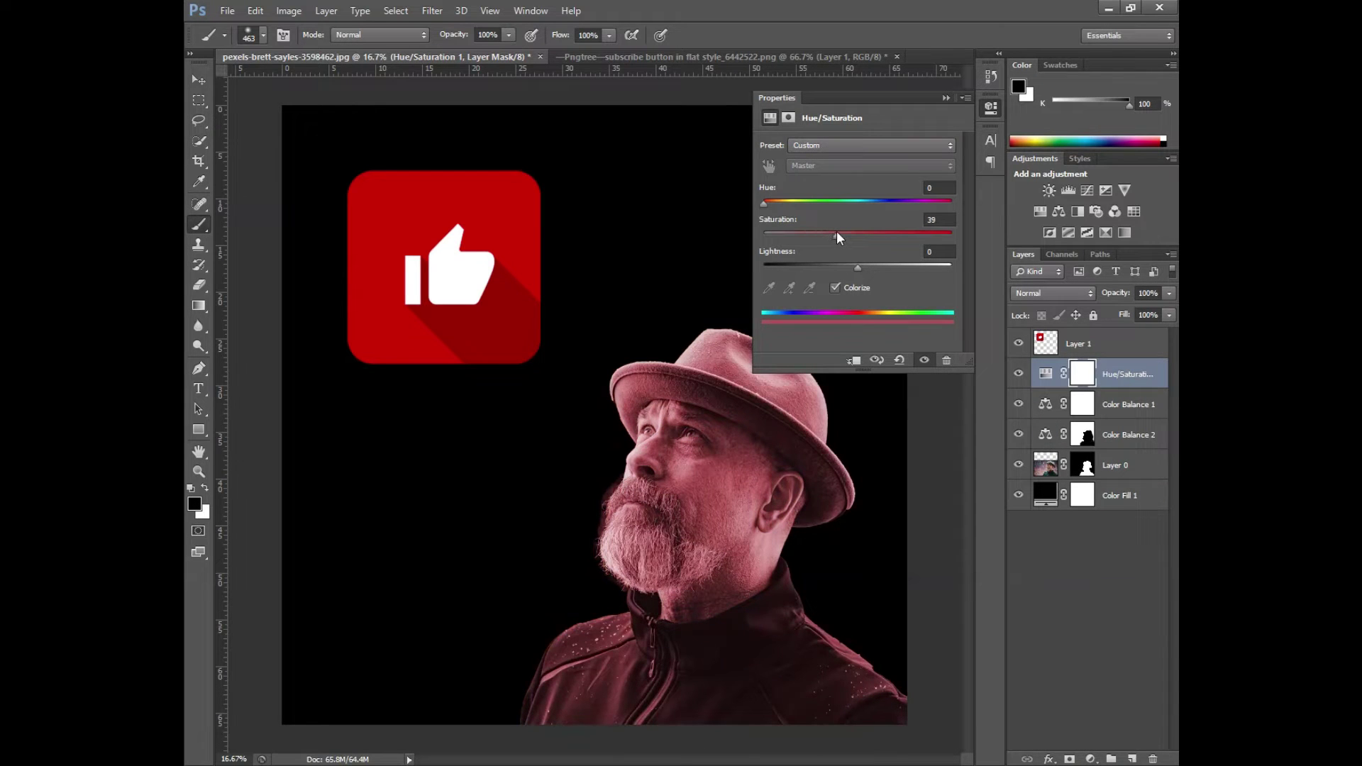
{"action": "left_click", "coordinate": [944, 98]}
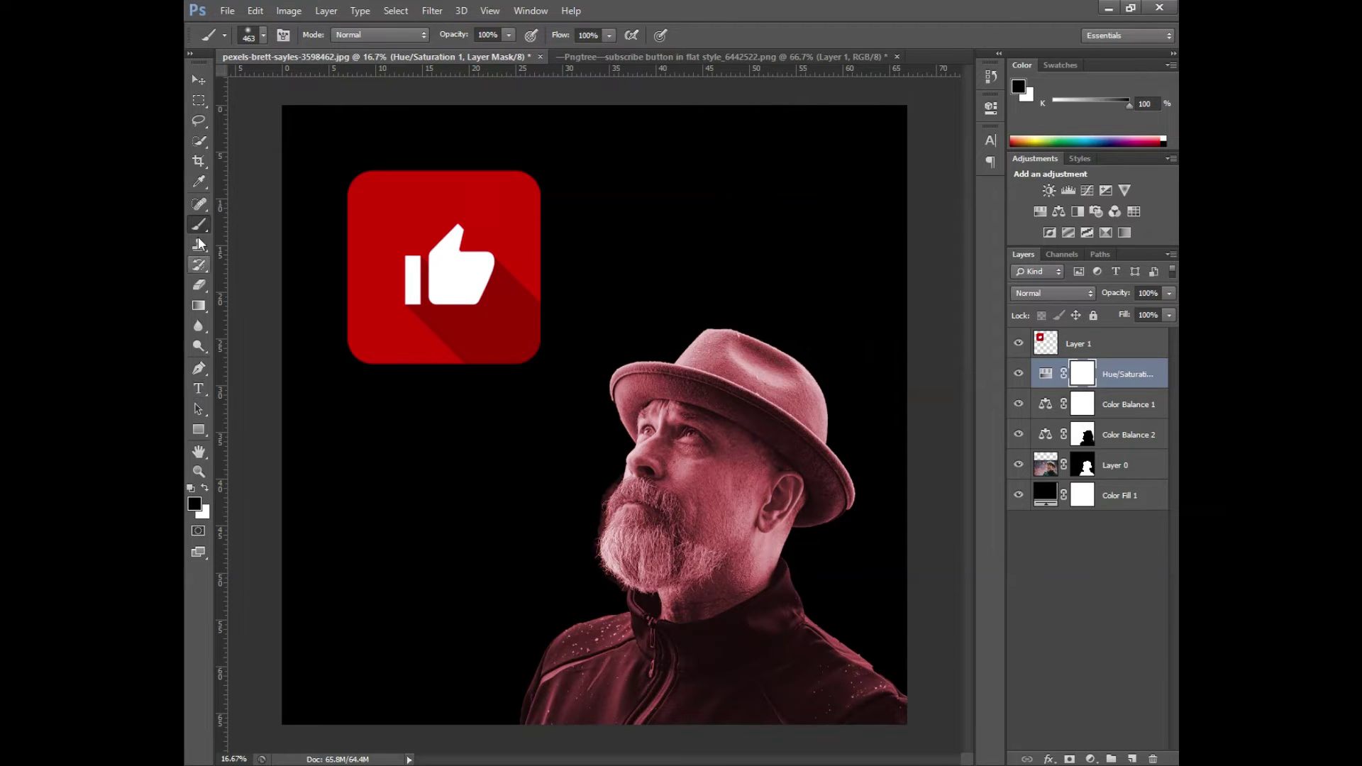
- Paint the pink tint off the beard, hat, neck and jacket, then fill the mask black
{"action": "left_click_drag", "start_coordinate": [645, 501], "coordinate": [708, 465]}
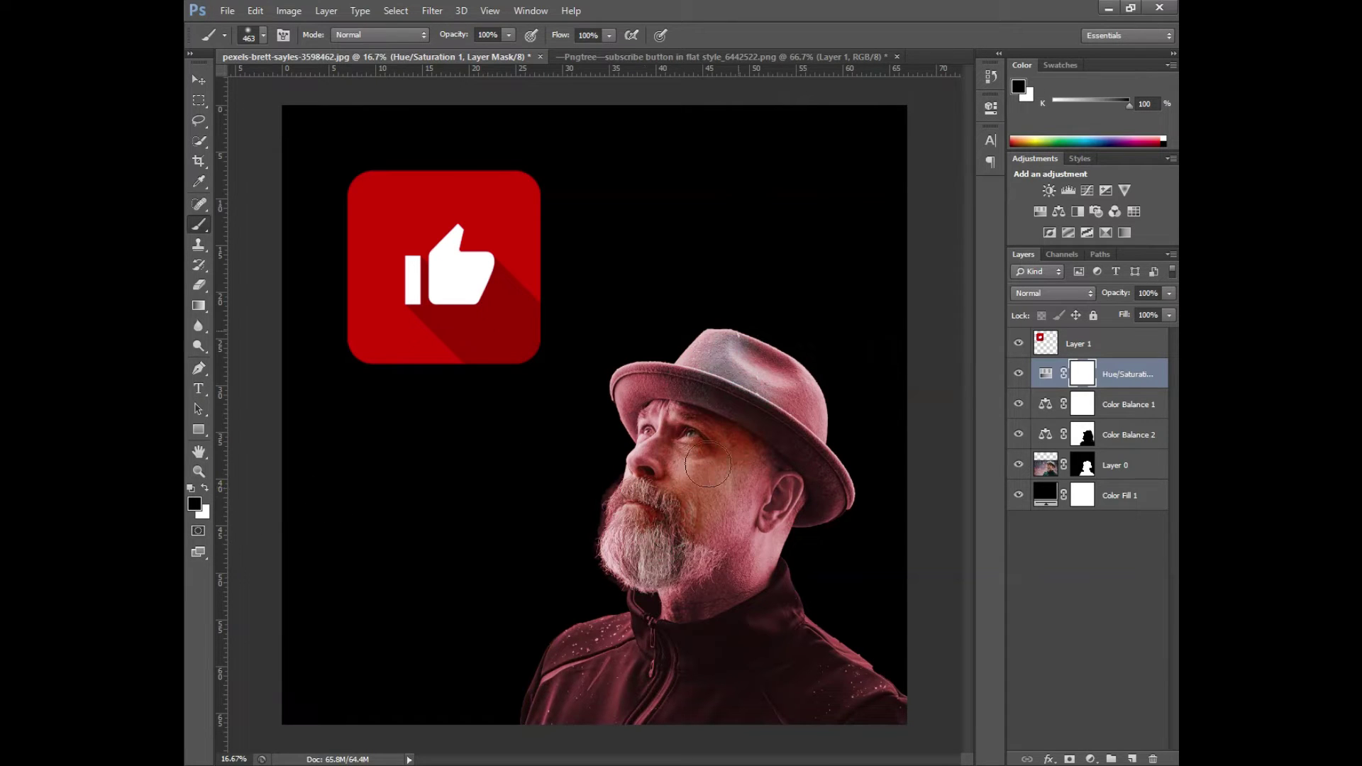
{"action": "left_click_drag", "start_coordinate": [621, 521], "coordinate": [567, 586]}
{"action": "mouse_move", "coordinate": [780, 499]}
{"action": "left_mouse_down"}
{"action": "mouse_move", "coordinate": [736, 583]}
{"action": "mouse_move", "coordinate": [589, 754]}
{"action": "left_mouse_up"}
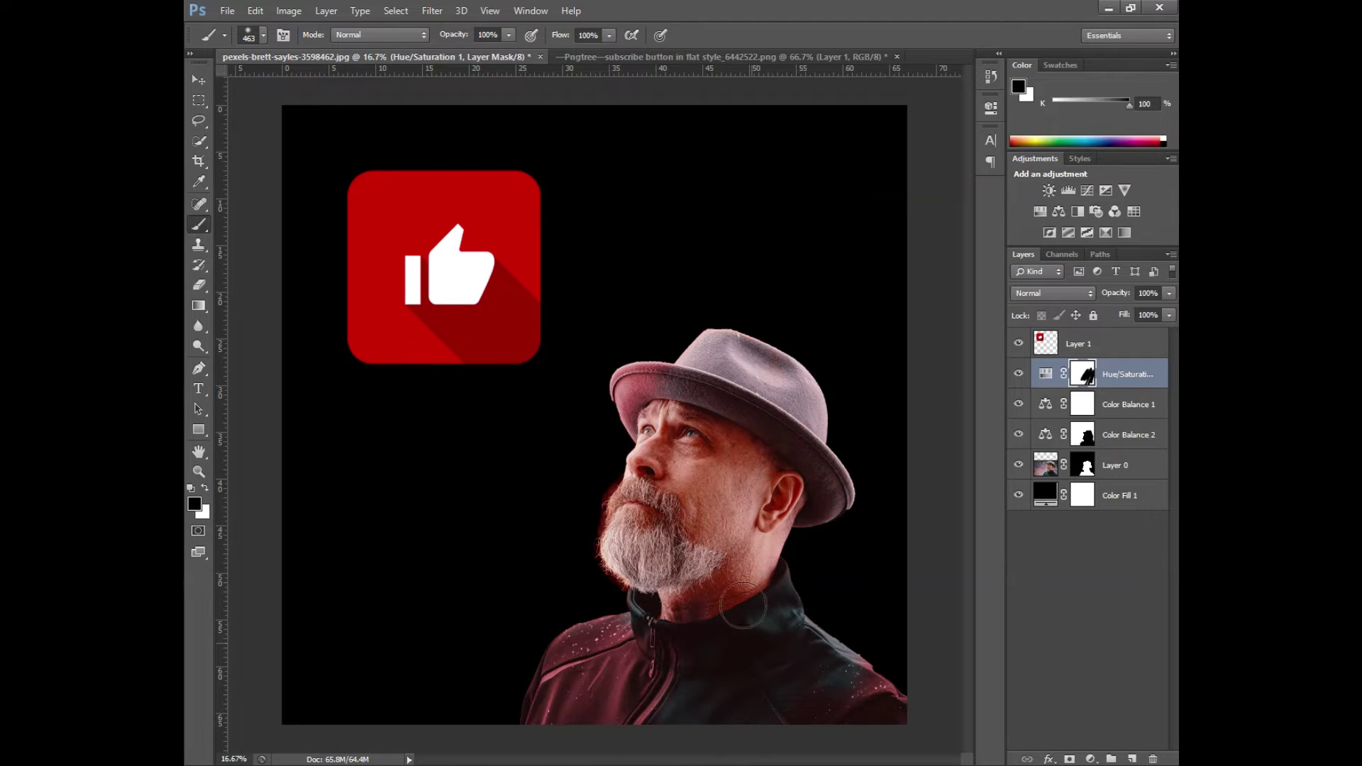
{"action": "left_click_drag", "start_coordinate": [917, 674], "coordinate": [833, 674]}
{"action": "key", "text": "alt+BackSpace"}
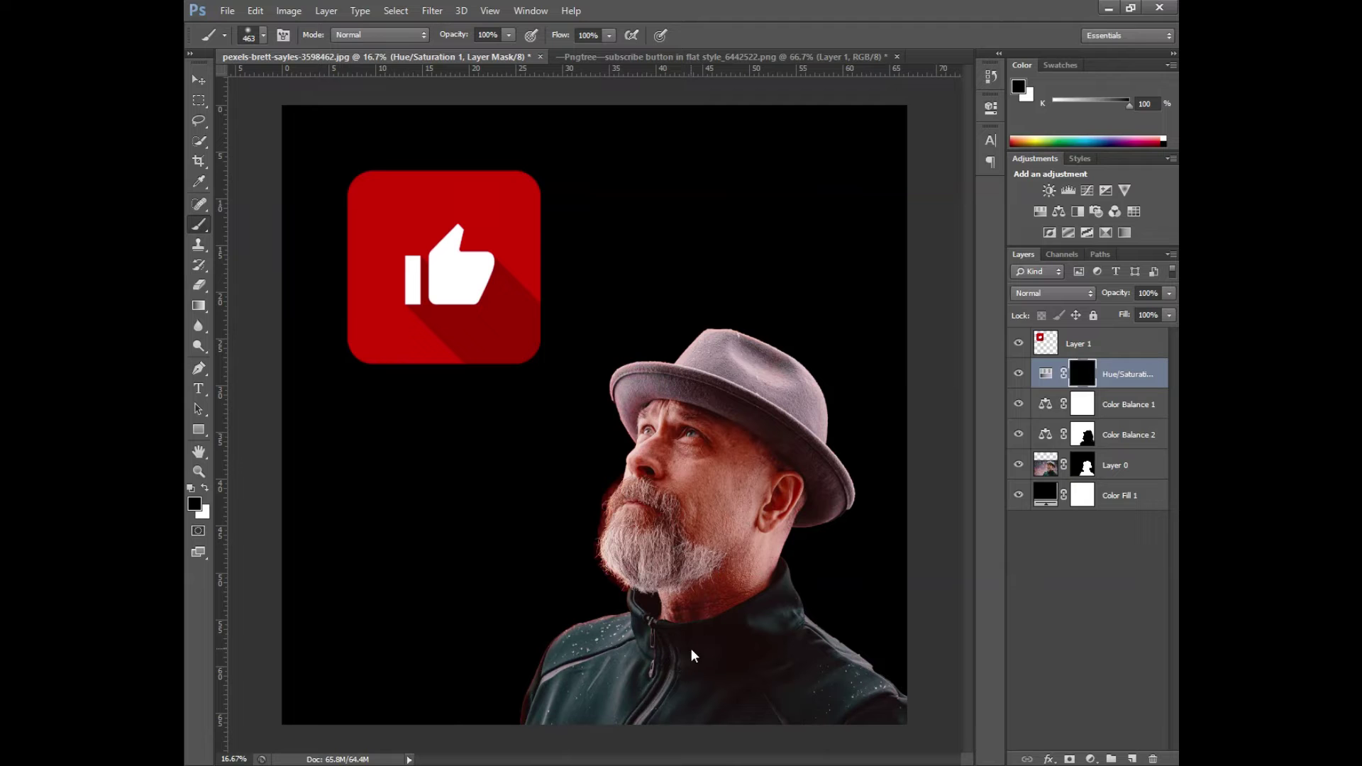
- Switch to painting with white, zoom in on the man's head and set brush flow to 60%
{"action": "left_click", "coordinate": [203, 488]}
{"action": "key", "text": "ctrl+plus"}
{"action": "key", "text": "ctrl+minus"}
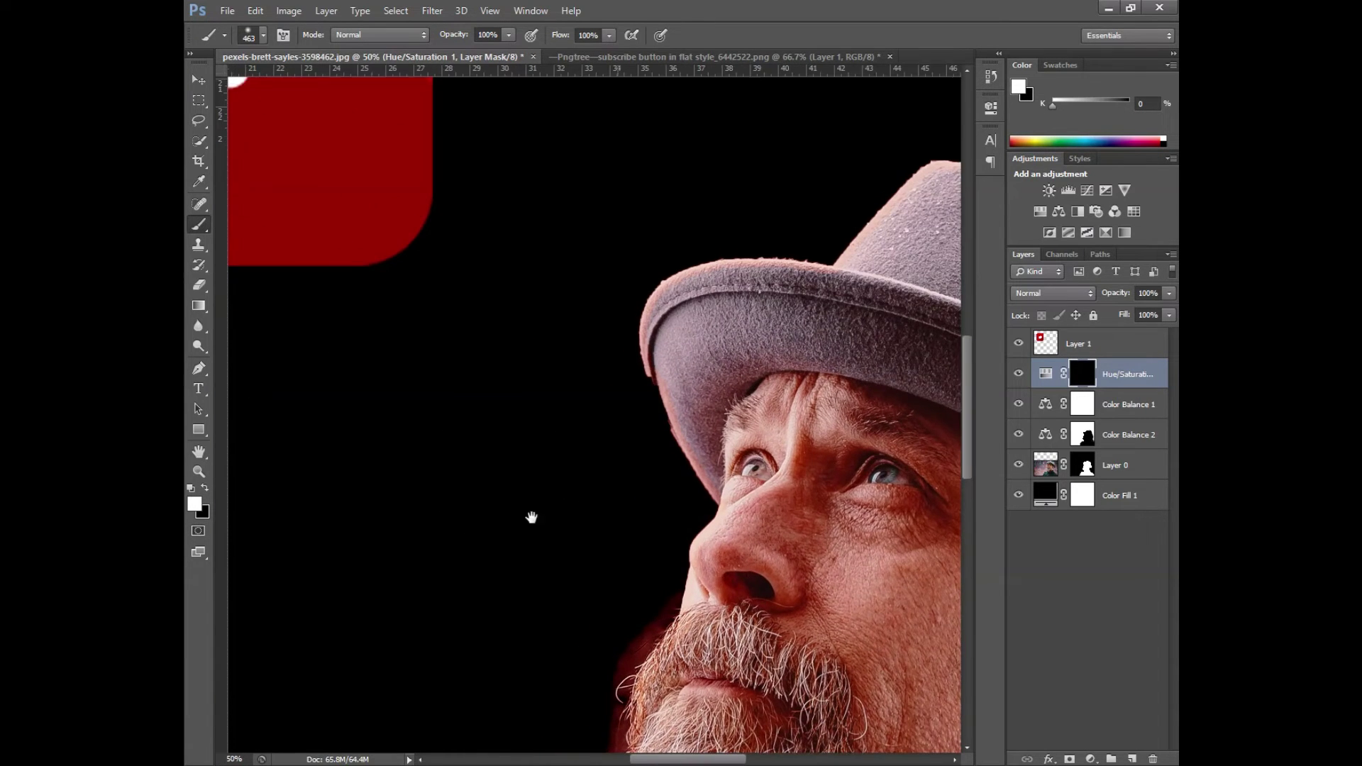
{"action": "key", "text": "ctrl+plus"}
{"action": "key", "text": "ctrl+plus"}
{"action": "left_click_drag", "start_coordinate": [695, 386], "coordinate": [604, 437]}
{"action": "scroll", "coordinate": [604, 436], "scroll_direction": "down", "scroll_amount": 3}
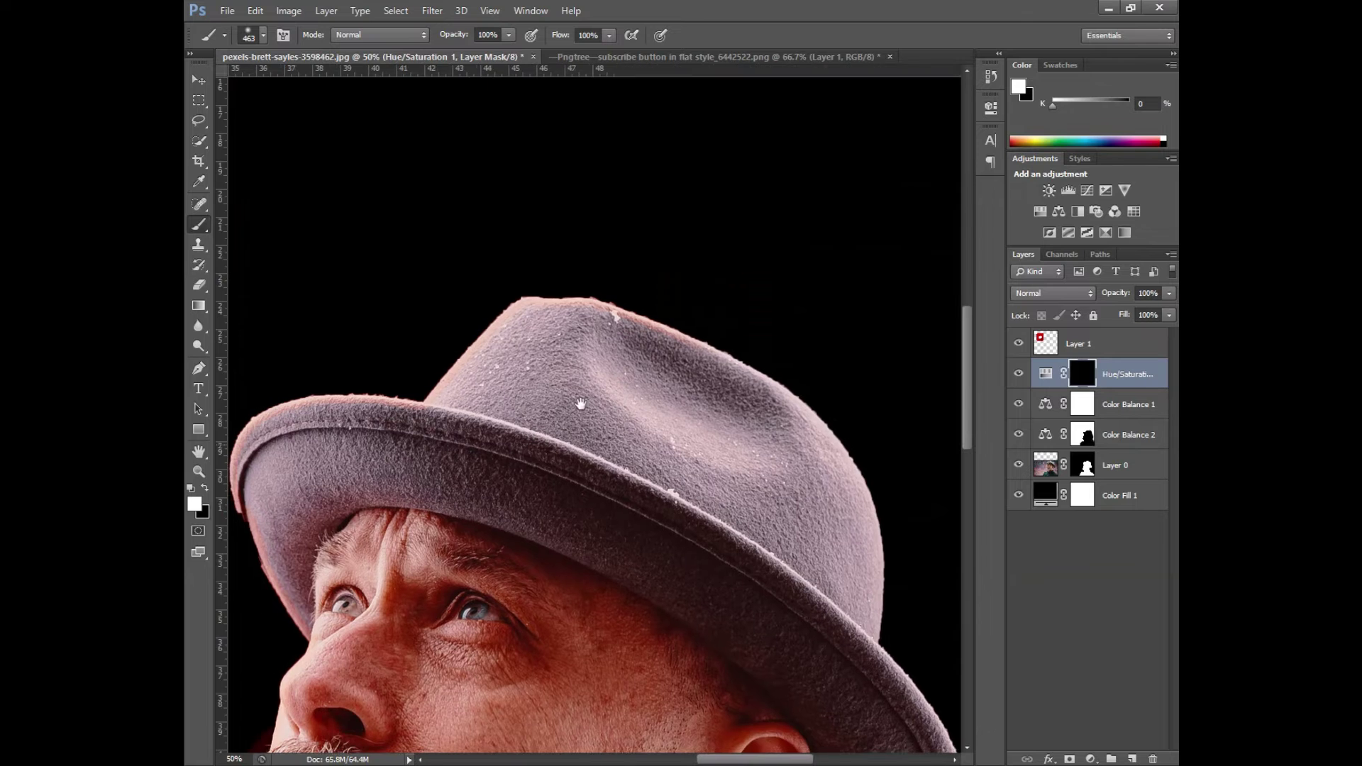
{"action": "key", "text": "ctrl+r"}
{"action": "scroll", "coordinate": [578, 397], "scroll_direction": "down", "scroll_amount": 2}
{"action": "scroll", "coordinate": [578, 398], "scroll_direction": "left", "scroll_amount": 3}
{"action": "left_click", "coordinate": [608, 36]}
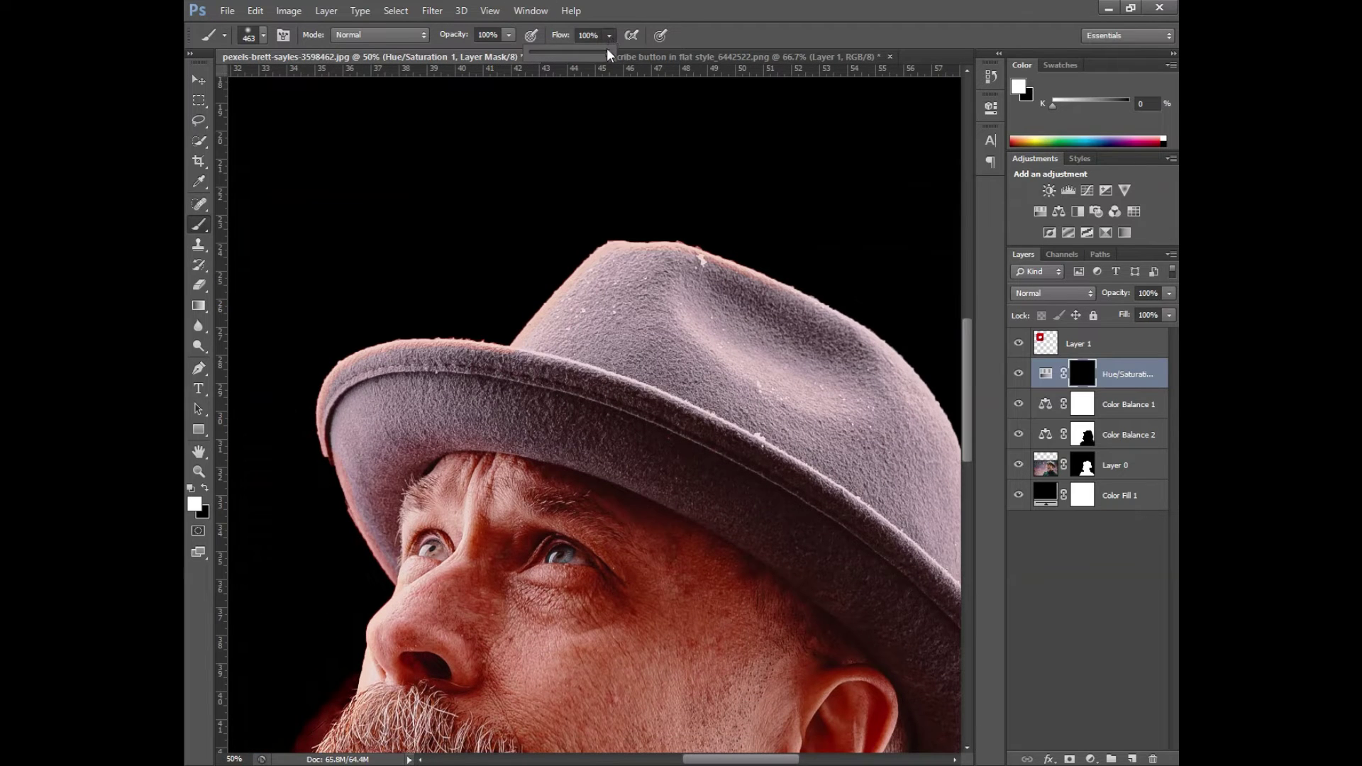
{"action": "left_click_drag", "start_coordinate": [580, 56], "coordinate": [576, 56]}
- Paint the pink tint onto the hat crown and brim, undoing a stroke over the forehead
{"action": "left_click_drag", "start_coordinate": [553, 261], "coordinate": [550, 259]}
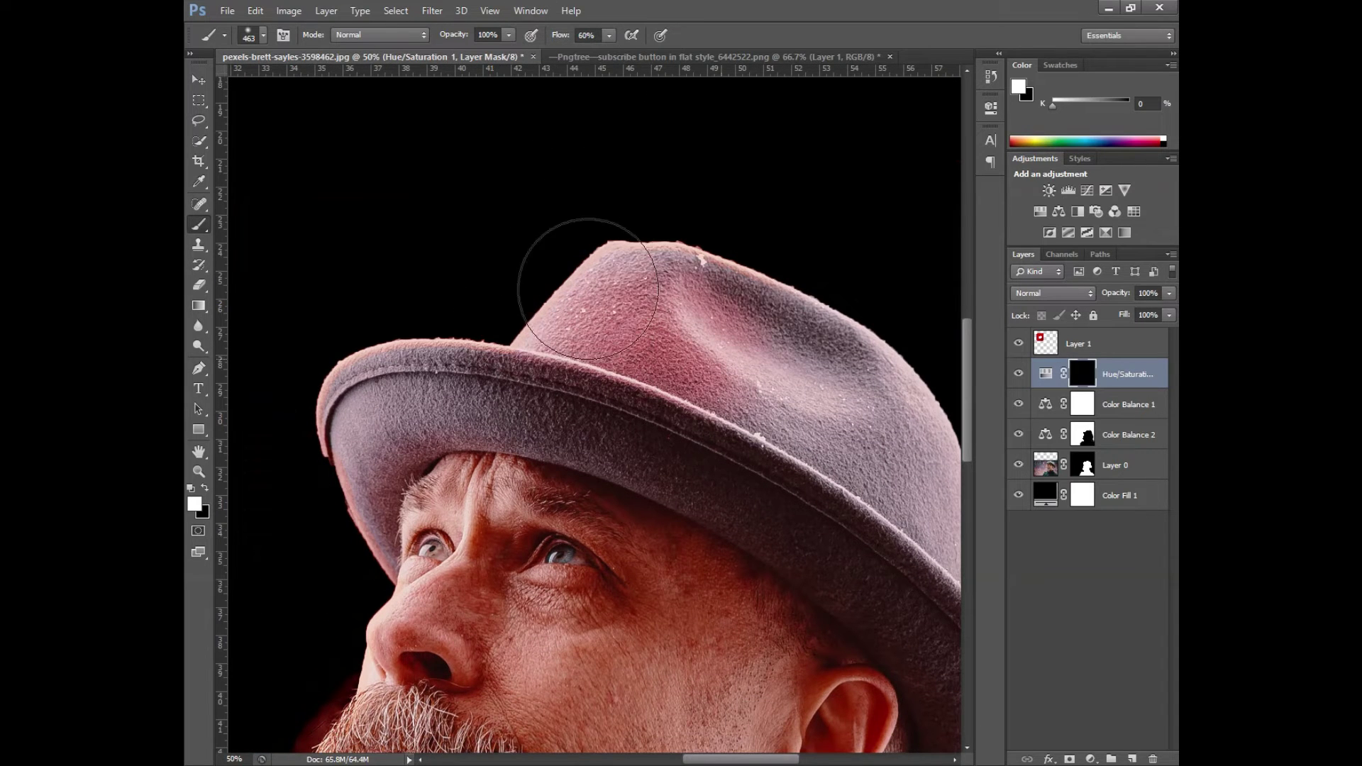
{"action": "mouse_move", "coordinate": [344, 412]}
{"action": "left_mouse_down"}
{"action": "mouse_move", "coordinate": [679, 399]}
{"action": "mouse_move", "coordinate": [821, 303]}
{"action": "left_mouse_up"}
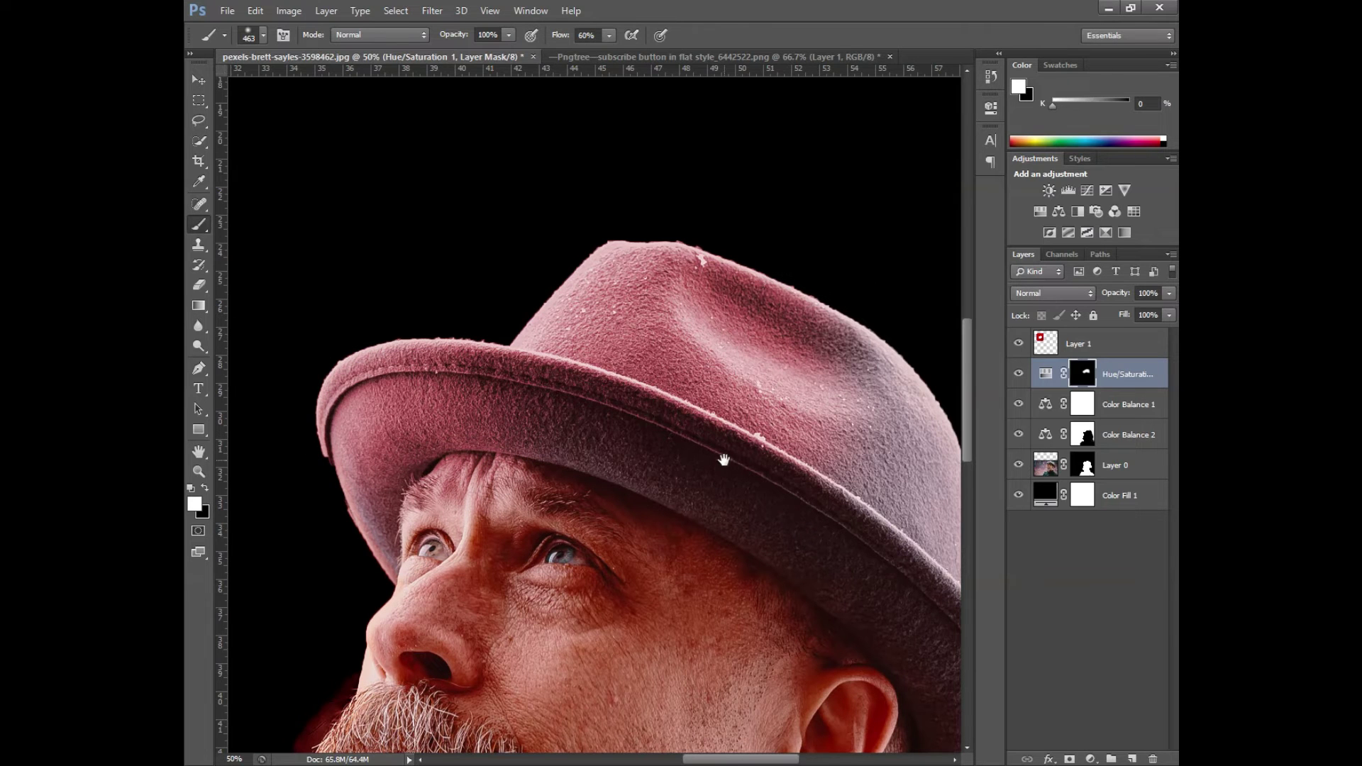
{"action": "left_click_drag", "start_coordinate": [723, 456], "coordinate": [722, 313]}
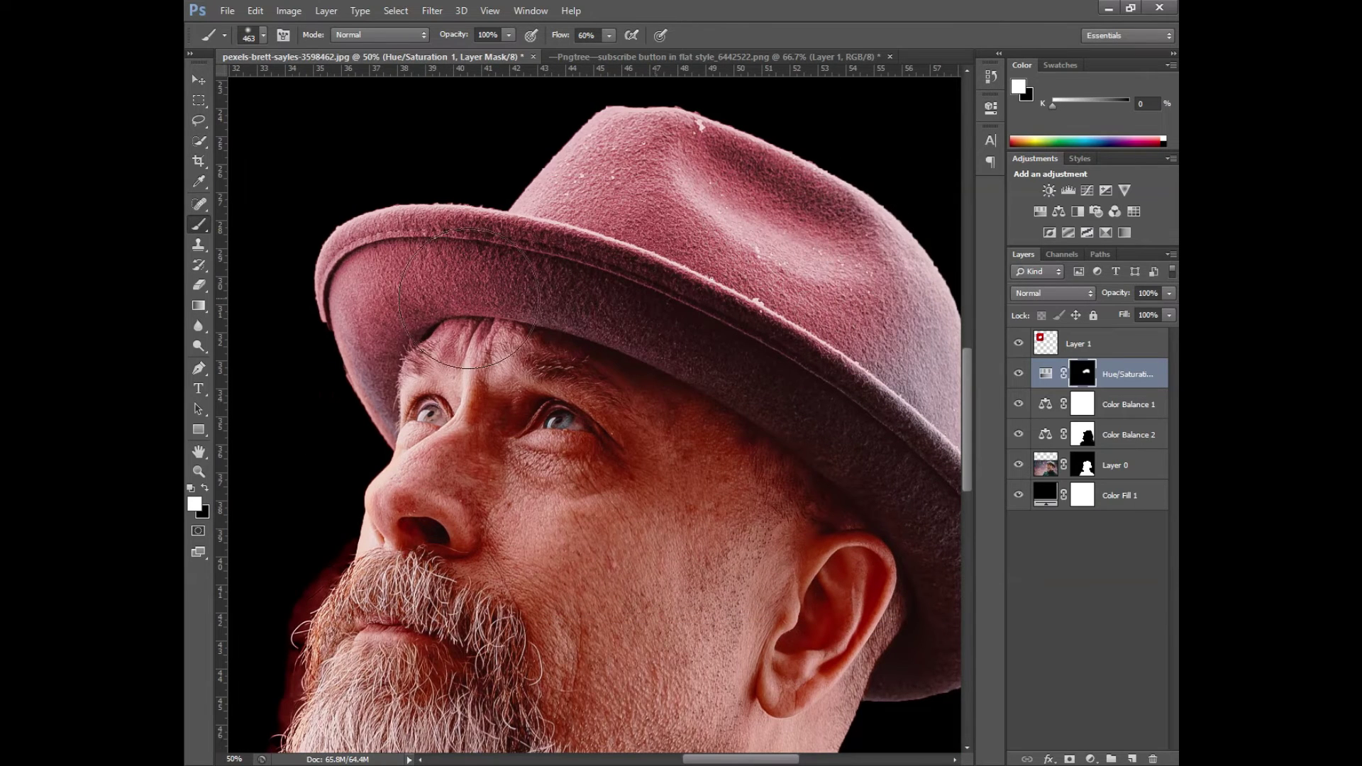
{"action": "left_click_drag", "start_coordinate": [667, 410], "coordinate": [377, 499]}
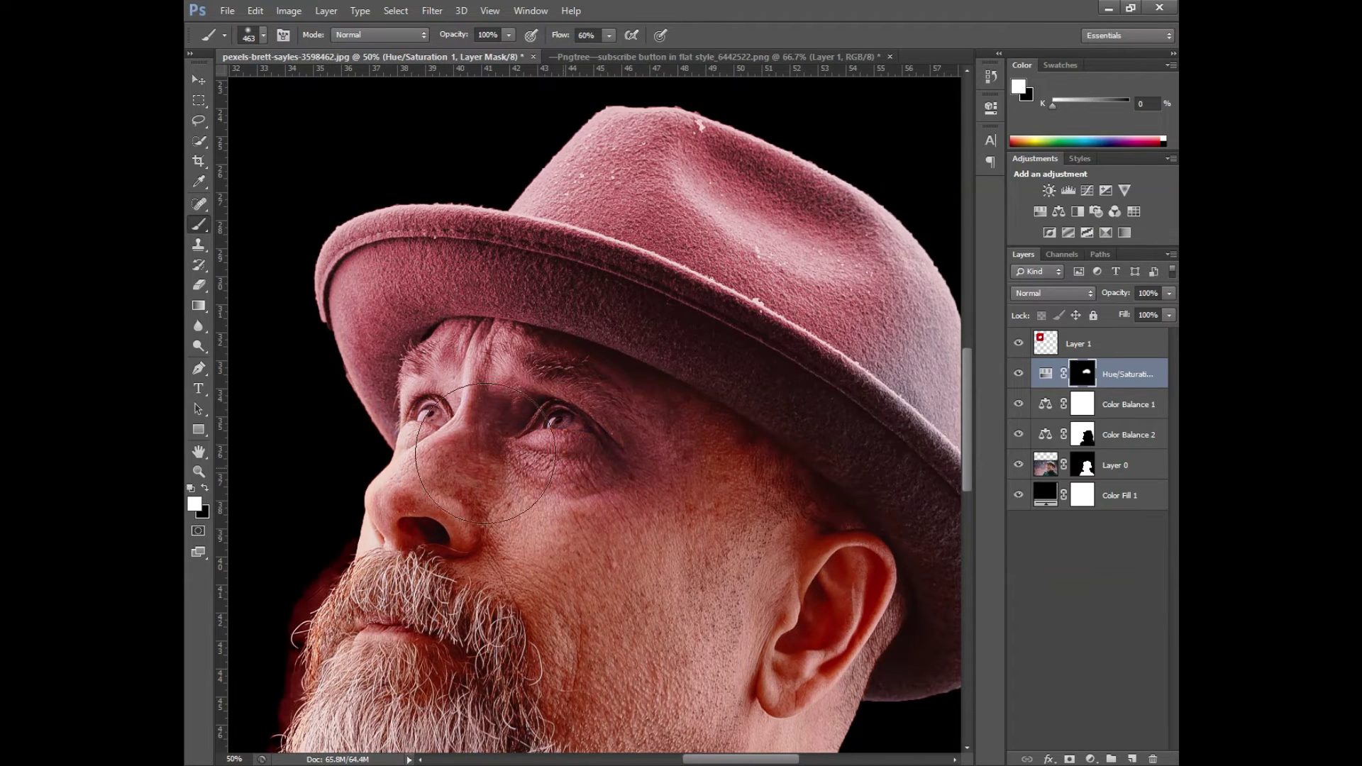
{"action": "key", "text": "ctrl+z"}
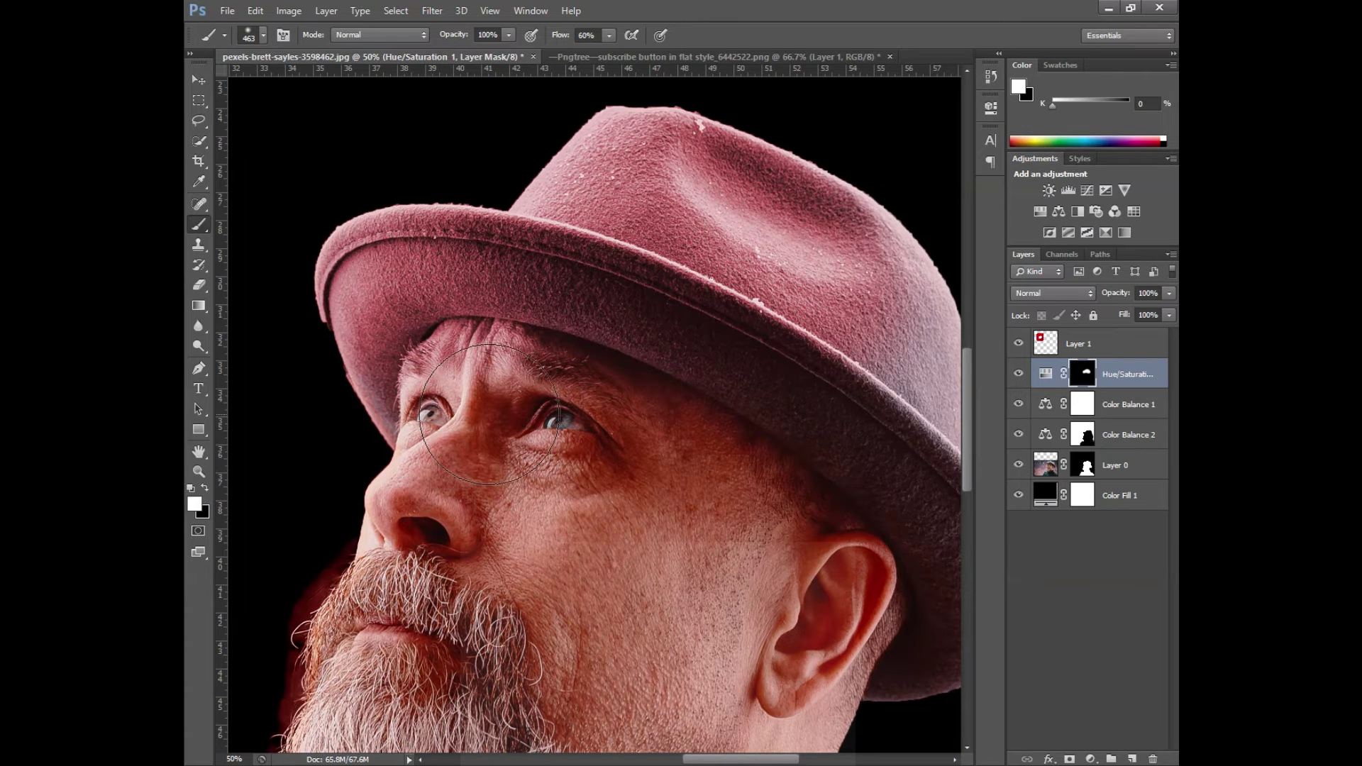
- Paint the pink tint onto the cheek, beard and nose
{"action": "left_click_drag", "start_coordinate": [674, 568], "coordinate": [620, 572]}
{"action": "left_click_drag", "start_coordinate": [589, 634], "coordinate": [653, 499]}
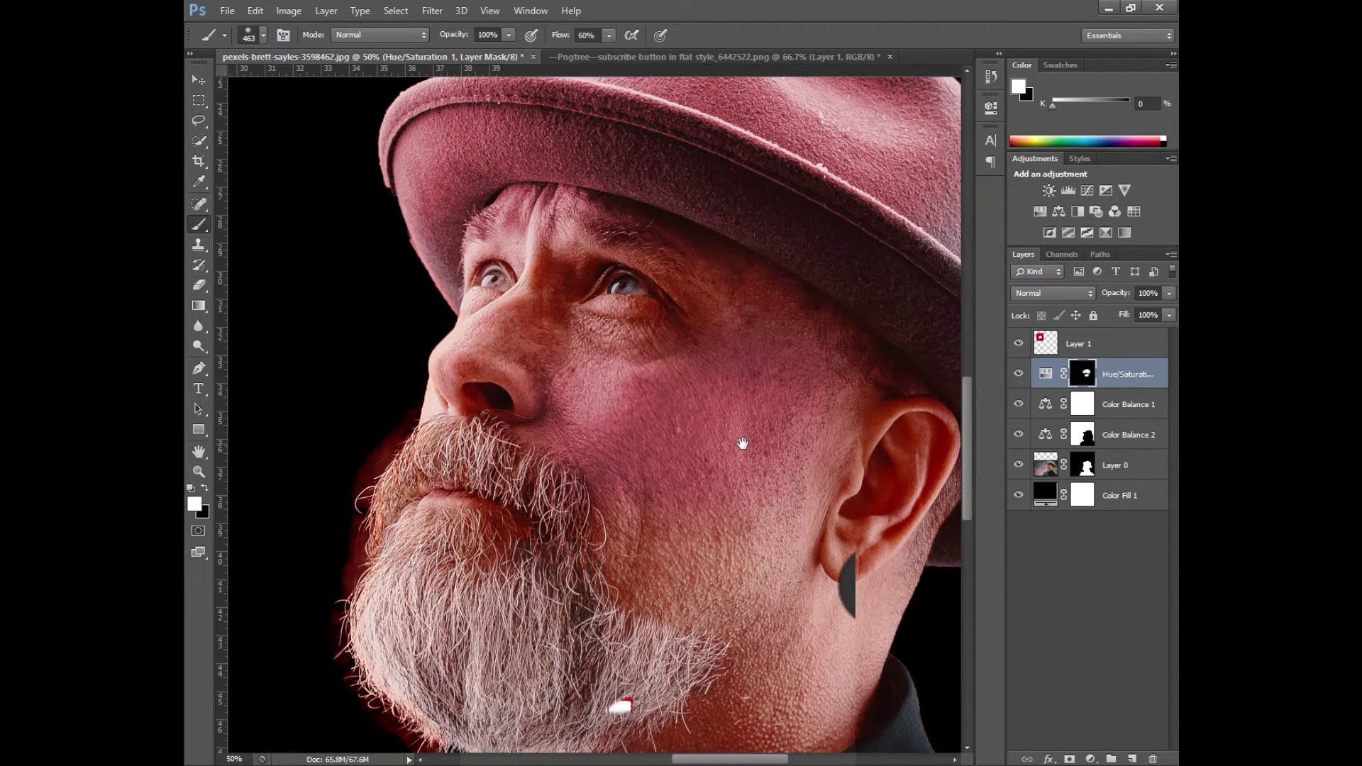
{"action": "left_click_drag", "start_coordinate": [578, 580], "coordinate": [525, 553]}
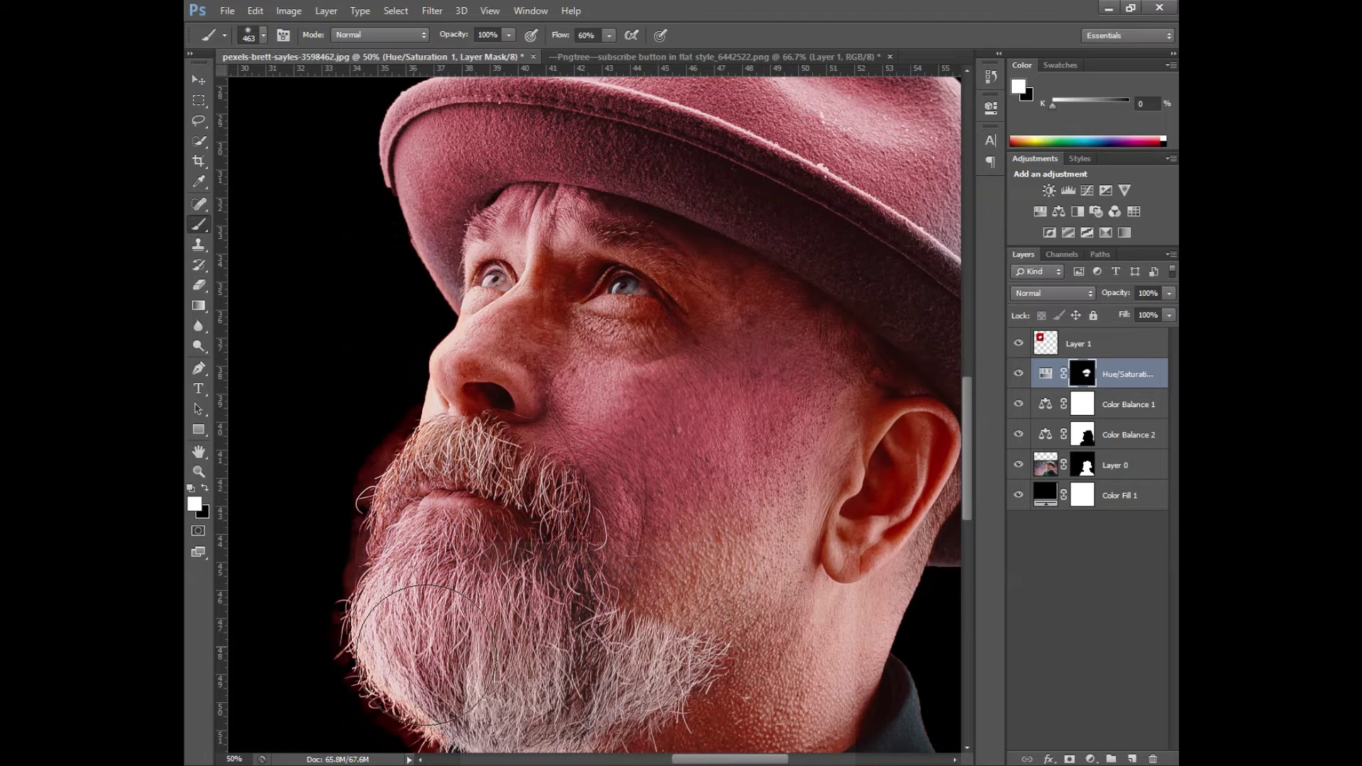
{"action": "mouse_move", "coordinate": [420, 468]}
{"action": "left_mouse_down"}
{"action": "mouse_move", "coordinate": [410, 380]}
{"action": "mouse_move", "coordinate": [426, 319]}
{"action": "mouse_move", "coordinate": [411, 365]}
{"action": "mouse_move", "coordinate": [476, 377]}
{"action": "mouse_move", "coordinate": [518, 532]}
{"action": "left_mouse_up"}
{"action": "left_click_drag", "start_coordinate": [440, 397], "coordinate": [436, 362]}
- Lower brush flow to 35% and tint the nose, eye area and right cheek
{"action": "left_click", "coordinate": [608, 35]}
{"action": "left_click_drag", "start_coordinate": [610, 53], "coordinate": [589, 53]}
{"action": "left_click_drag", "start_coordinate": [501, 310], "coordinate": [418, 469]}
{"action": "left_click_drag", "start_coordinate": [673, 304], "coordinate": [734, 411]}
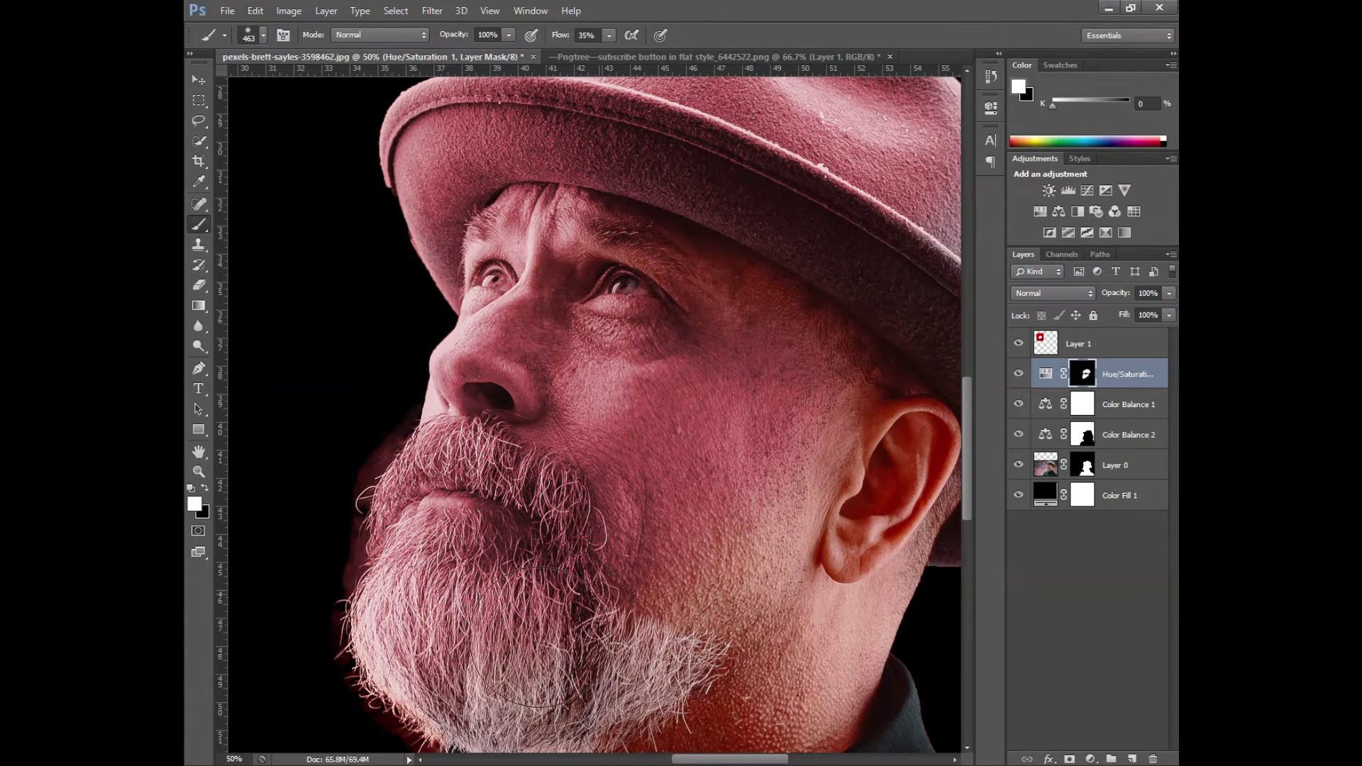
- Tint the jacket shoulder and stripe, set brush opacity to 60%, and zoom out to the whole image
{"action": "left_click_drag", "start_coordinate": [684, 593], "coordinate": [751, 405]}
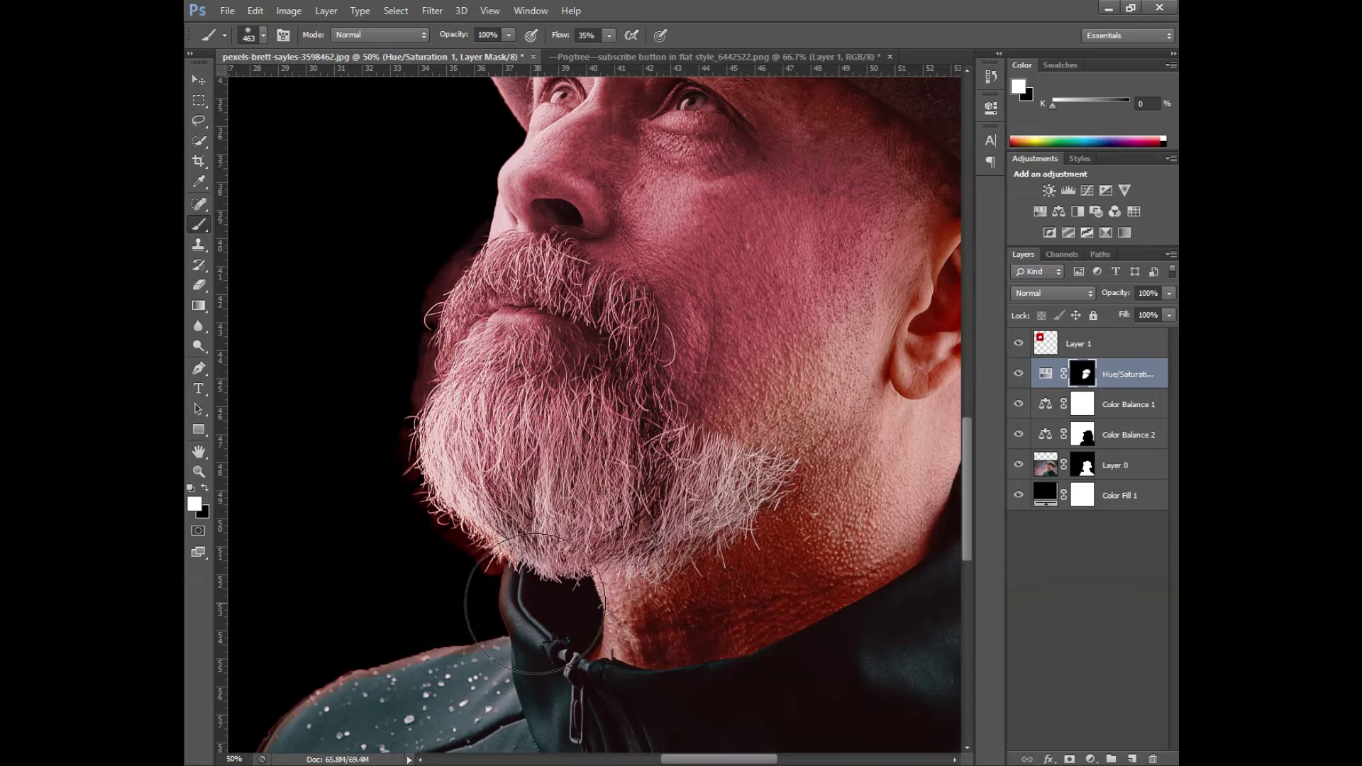
{"action": "mouse_move", "coordinate": [465, 673]}
{"action": "left_mouse_down"}
{"action": "mouse_move", "coordinate": [408, 466]}
{"action": "mouse_move", "coordinate": [441, 493]}
{"action": "mouse_move", "coordinate": [346, 604]}
{"action": "left_mouse_up"}
{"action": "mouse_move", "coordinate": [405, 529]}
{"action": "left_mouse_down"}
{"action": "mouse_move", "coordinate": [241, 660]}
{"action": "mouse_move", "coordinate": [304, 487]}
{"action": "mouse_move", "coordinate": [323, 505]}
{"action": "mouse_move", "coordinate": [290, 664]}
{"action": "left_mouse_up"}
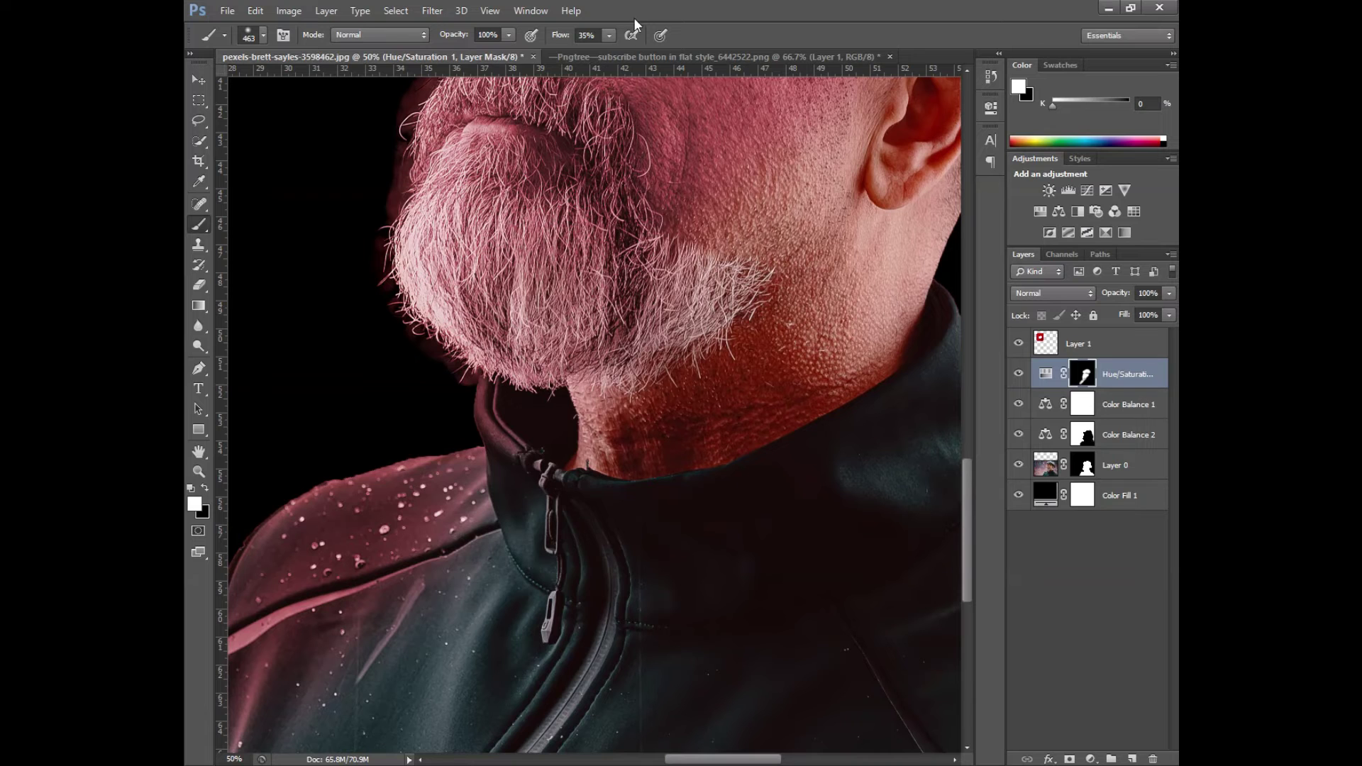
{"action": "left_click", "coordinate": [508, 36]}
{"action": "left_click", "coordinate": [477, 53]}
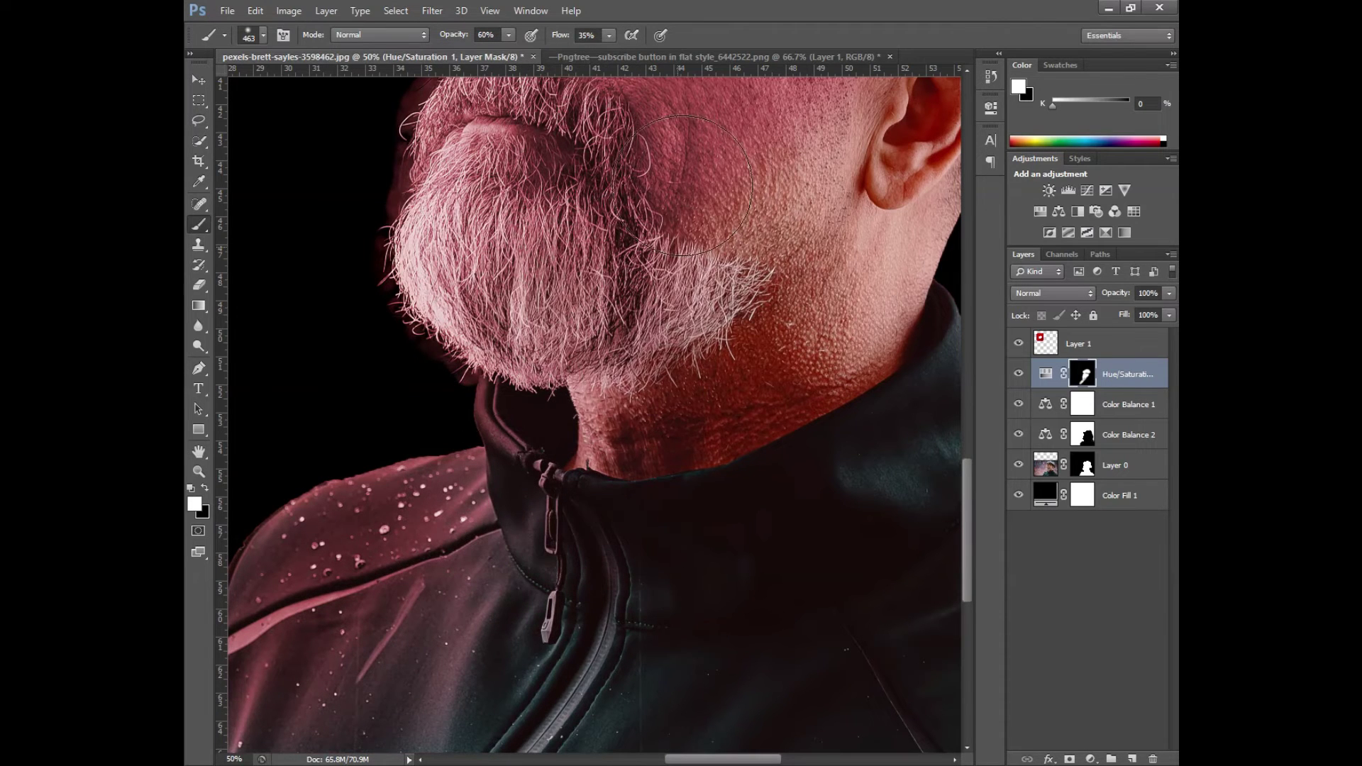
{"action": "mouse_move", "coordinate": [754, 326]}
{"action": "left_mouse_down"}
{"action": "mouse_move", "coordinate": [729, 436]}
{"action": "mouse_move", "coordinate": [751, 458]}
{"action": "left_mouse_up"}
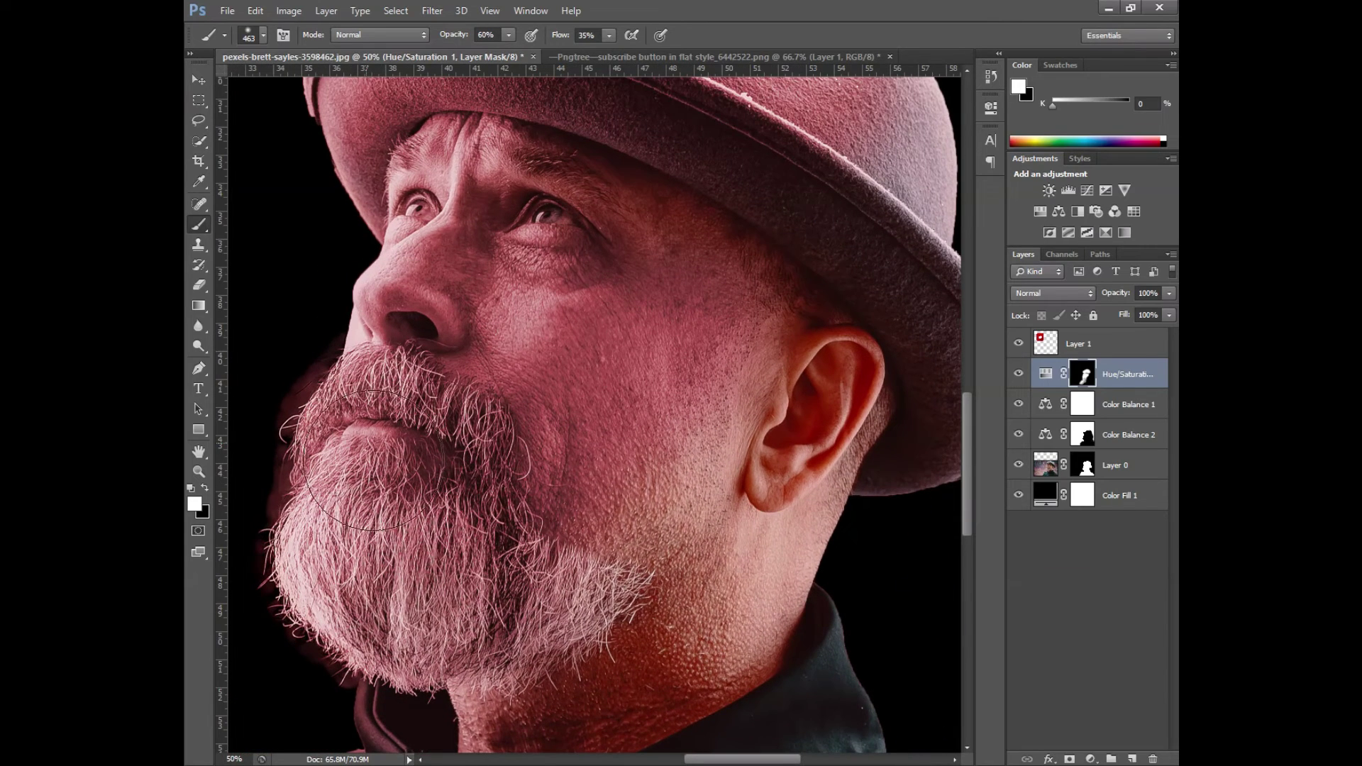
{"action": "key", "text": "ctrl+minus"}
{"action": "key", "text": "ctrl+minus"}
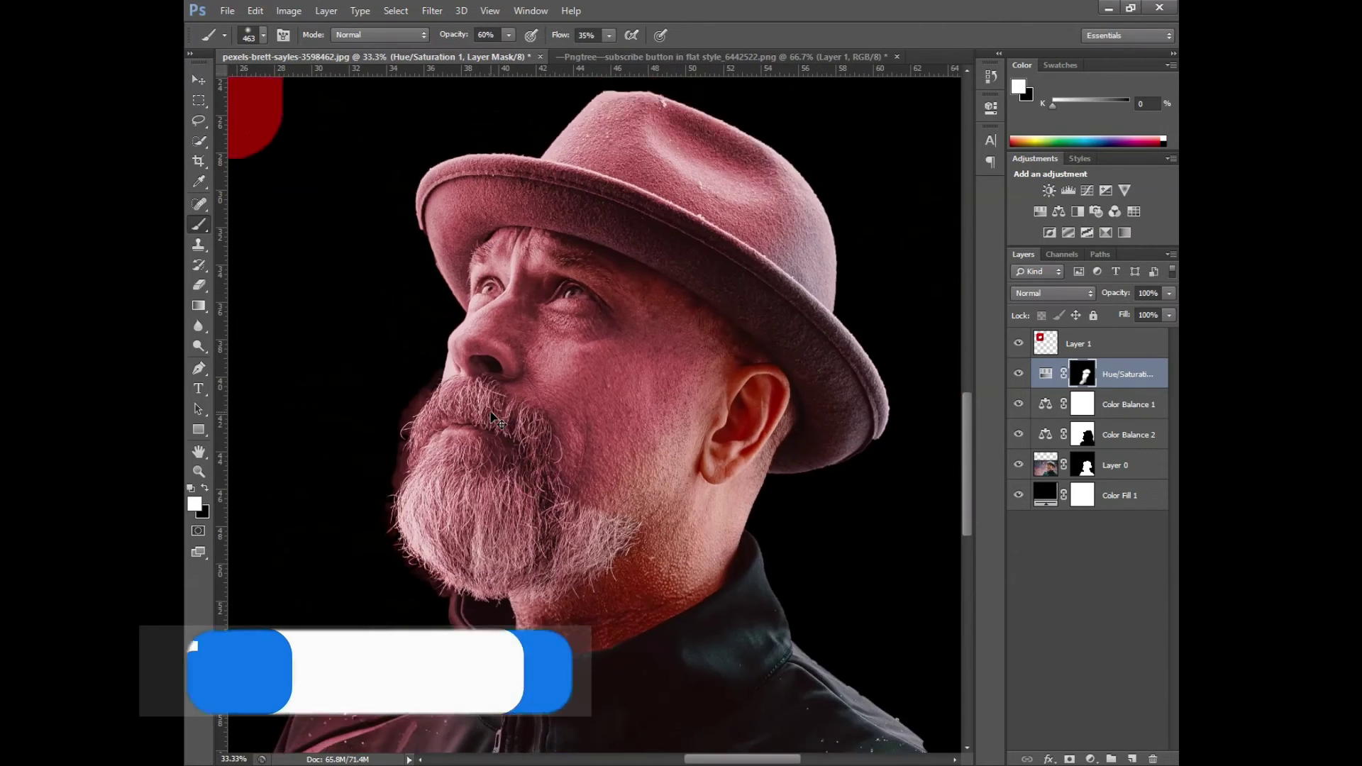
{"action": "key", "text": "ctrl+minus"}
{"action": "key", "text": "ctrl+minus"}
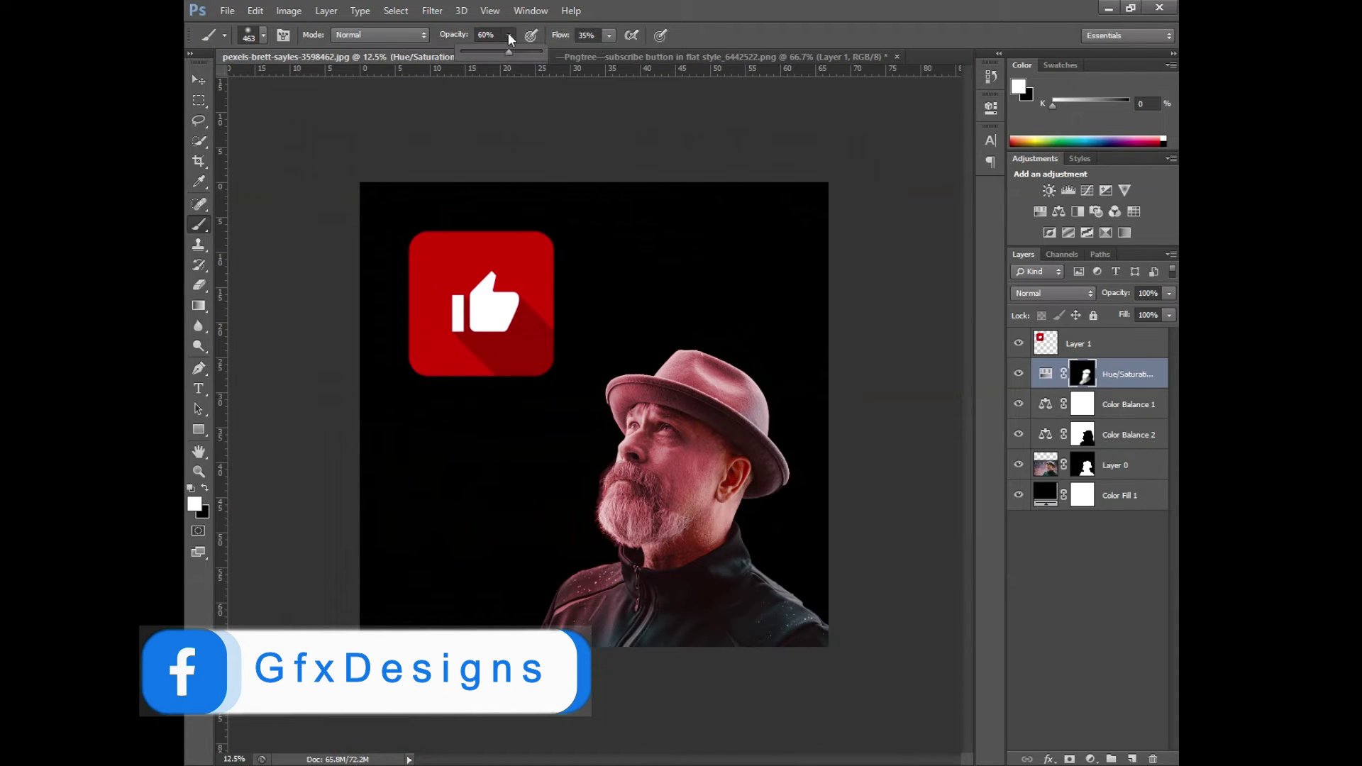
- Select the thumbs-up Layer 1 with the Move tool and duplicate it with Ctrl+J
{"action": "left_click", "coordinate": [778, 481]}
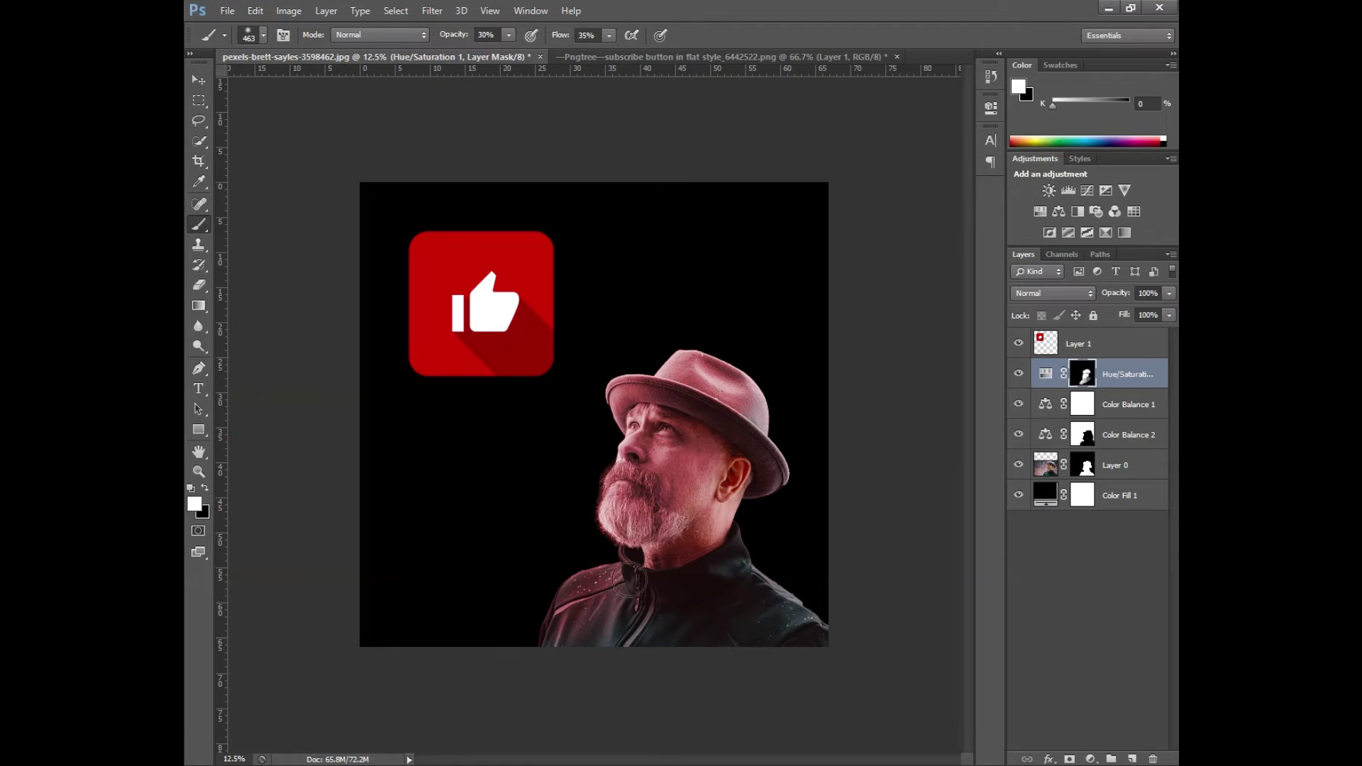
{"action": "left_click", "coordinate": [201, 81]}
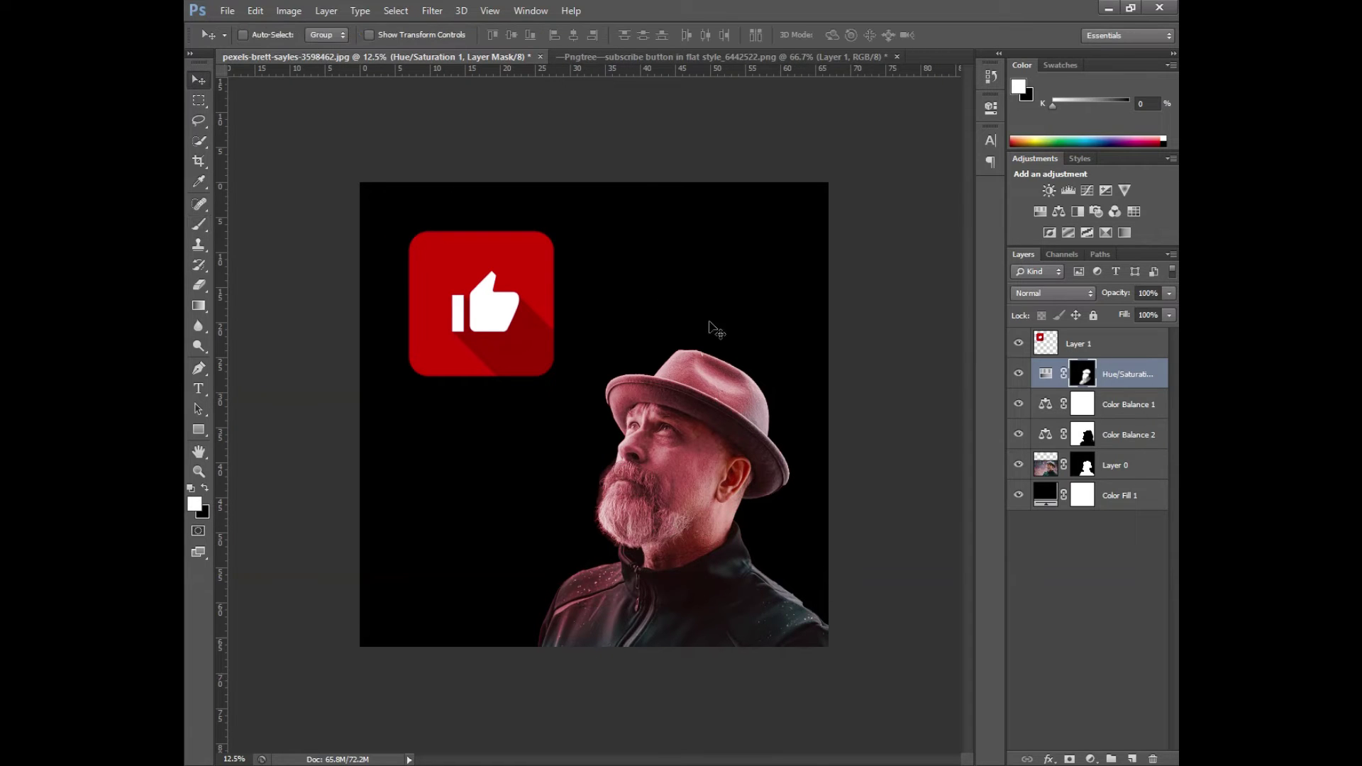
{"action": "left_click", "coordinate": [1136, 353]}
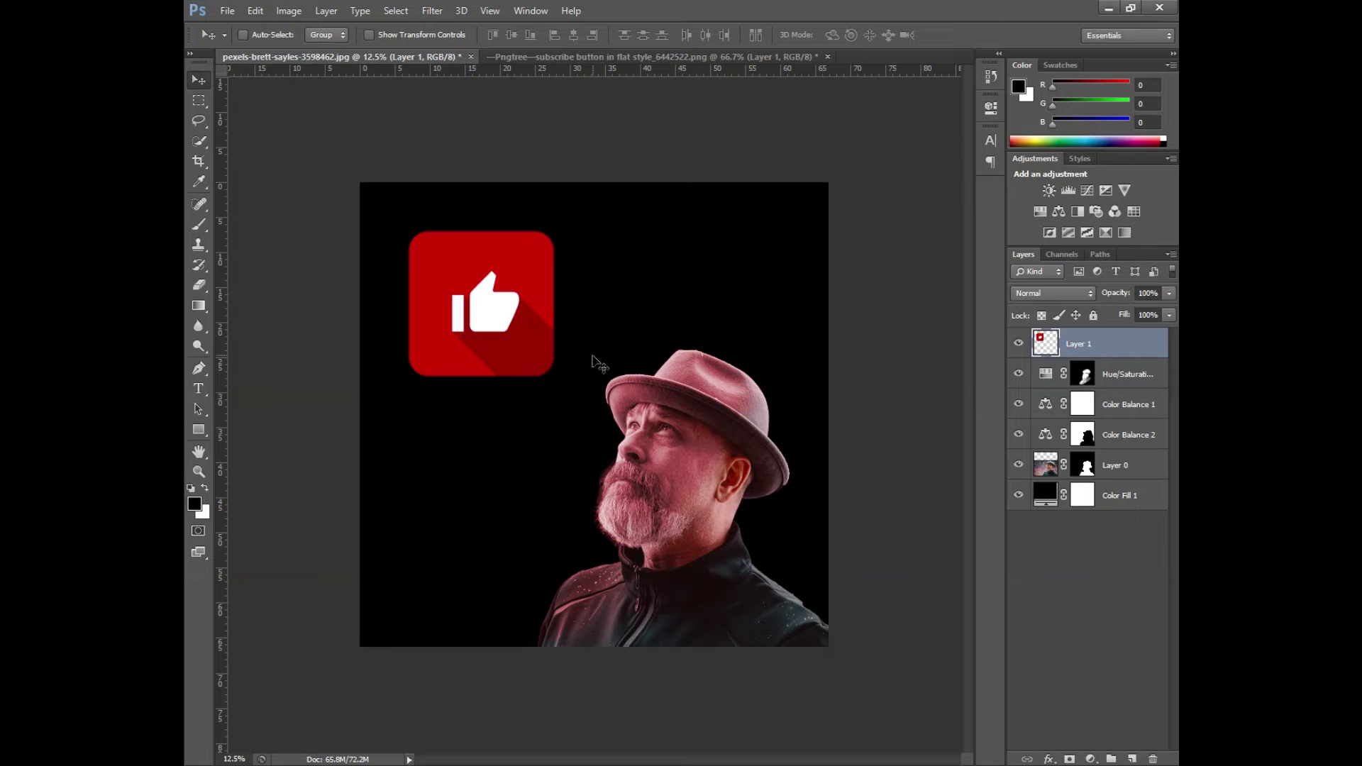
{"action": "key", "text": "ctrl+j"}
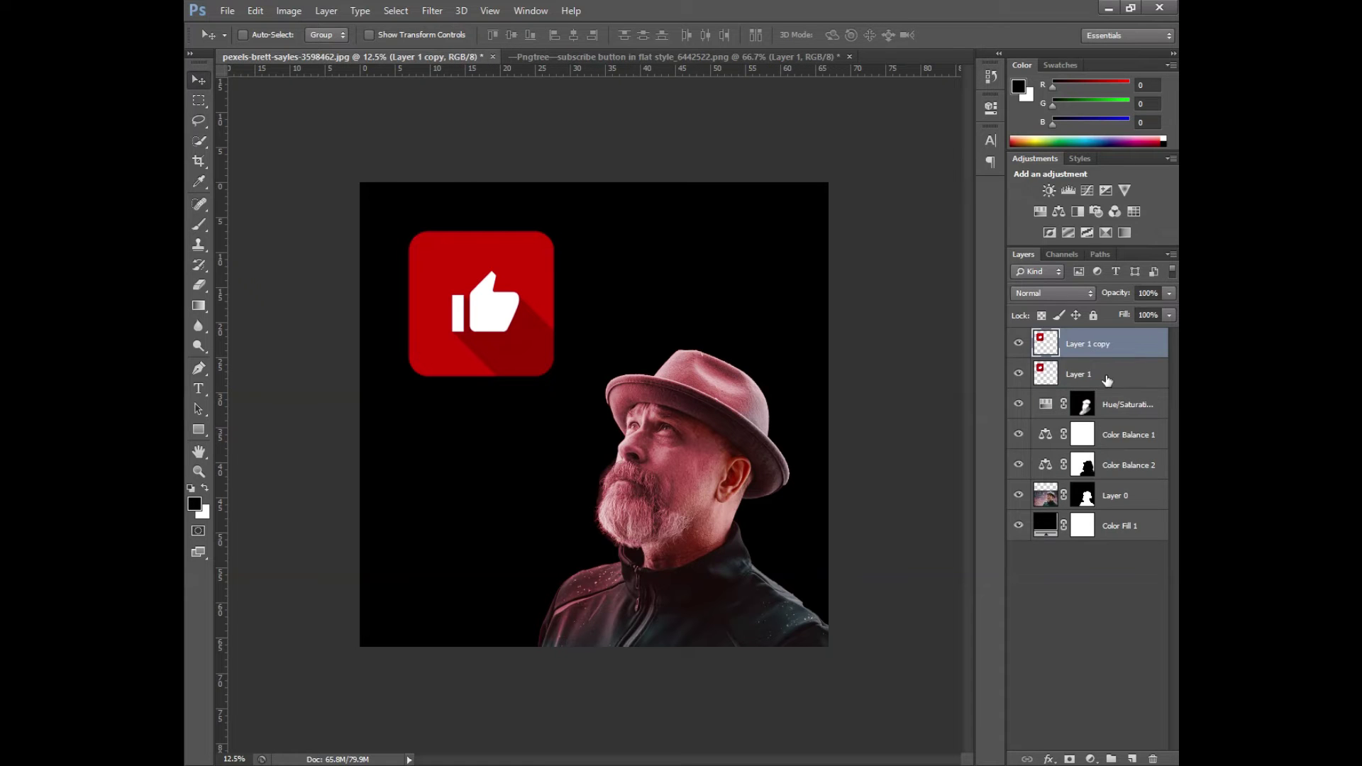
- Apply a 15 px Iris Blur from the Blur filters to the Layer 1 copy
{"action": "left_click", "coordinate": [1107, 379]}
{"action": "left_click", "coordinate": [1128, 348]}
{"action": "left_click", "coordinate": [432, 11]}
{"action": "mouse_move", "coordinate": [440, 168]}
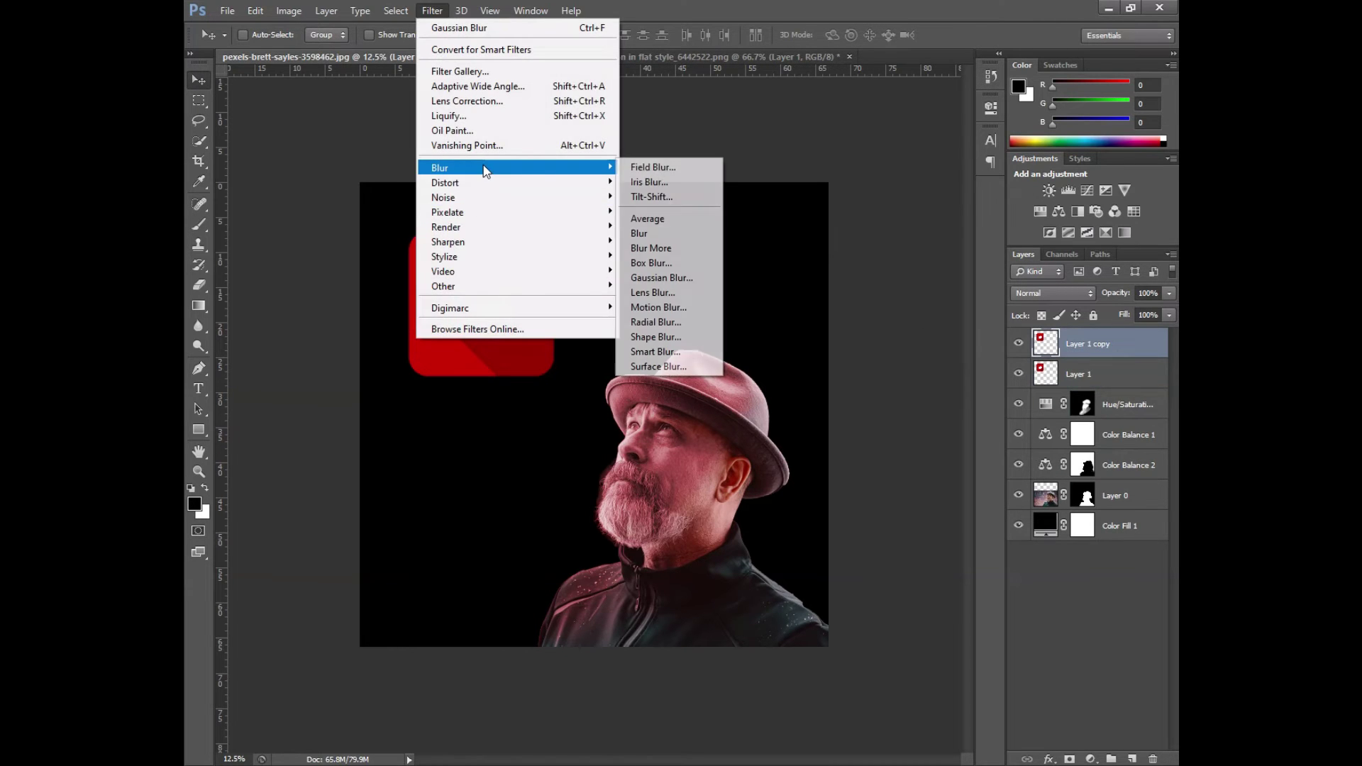
{"action": "left_click", "coordinate": [703, 186]}
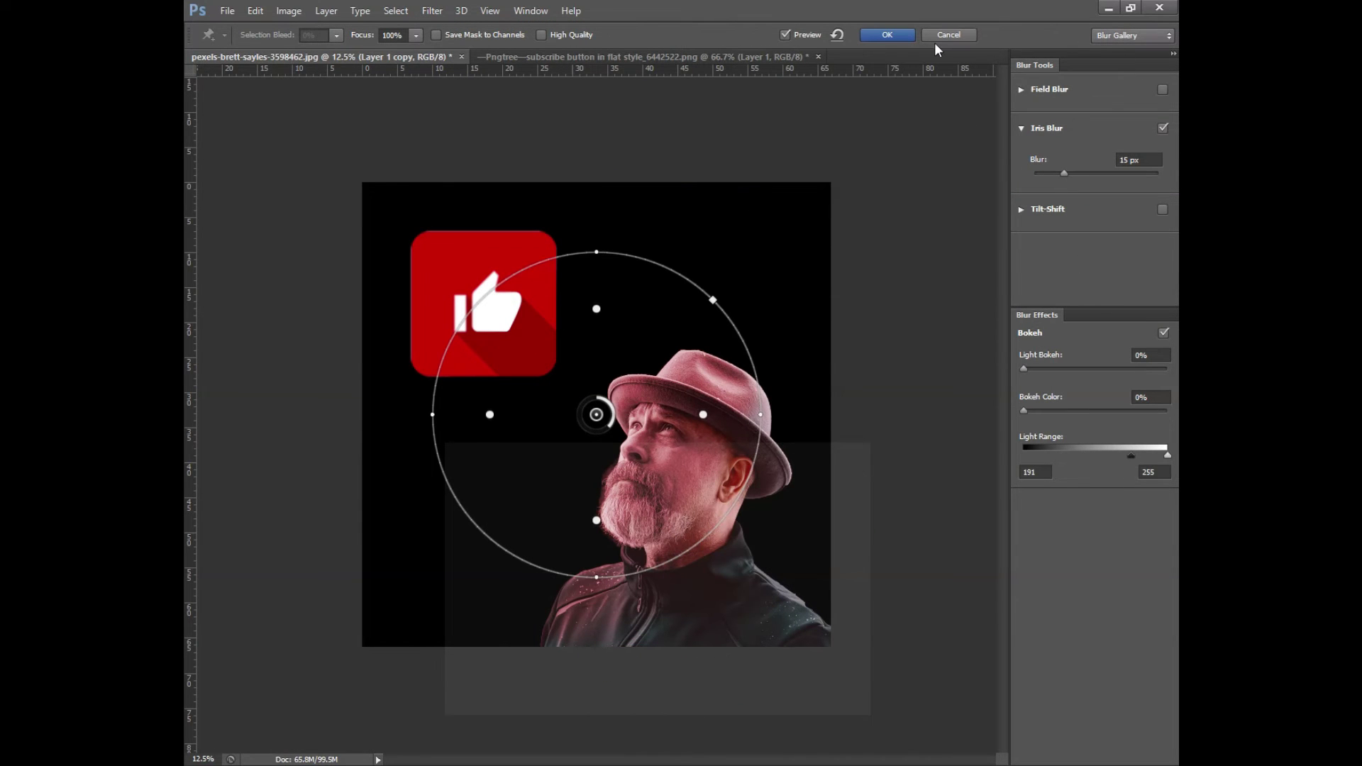
{"action": "left_click", "coordinate": [887, 35]}
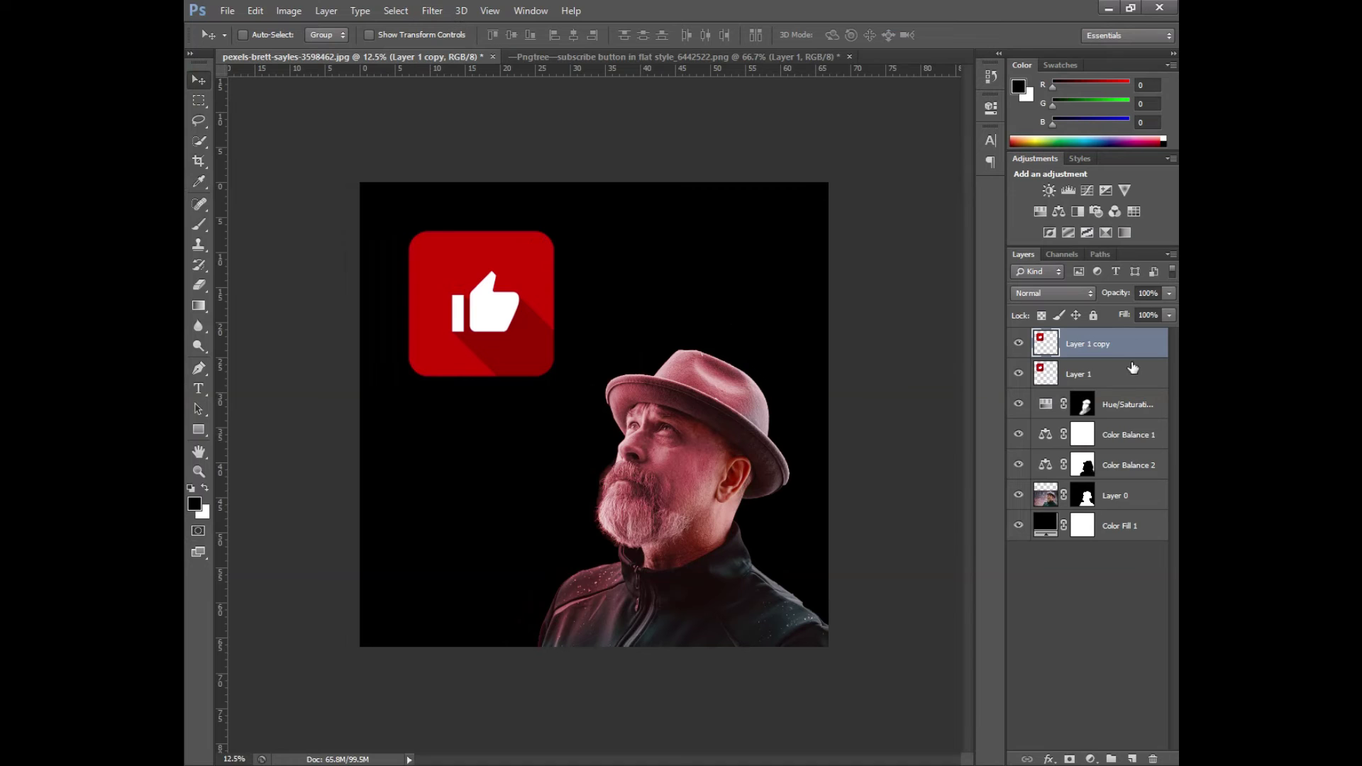
- Enlarge the thumbs-up icon copy slightly about its centre with Free Transform
{"action": "key", "text": "ctrl+t"}
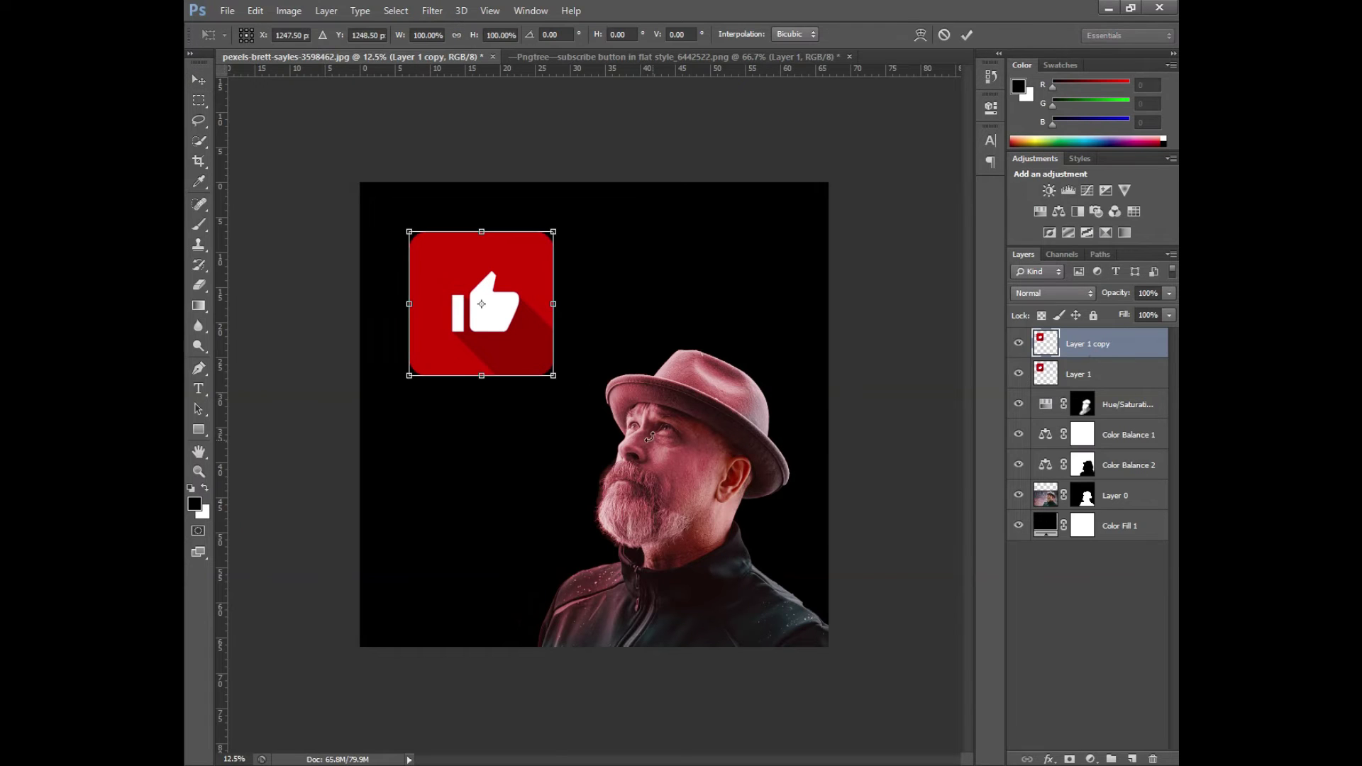
{"action": "left_click_drag", "start_coordinate": [554, 370], "coordinate": [556, 379]}
{"action": "key", "text": "Return"}
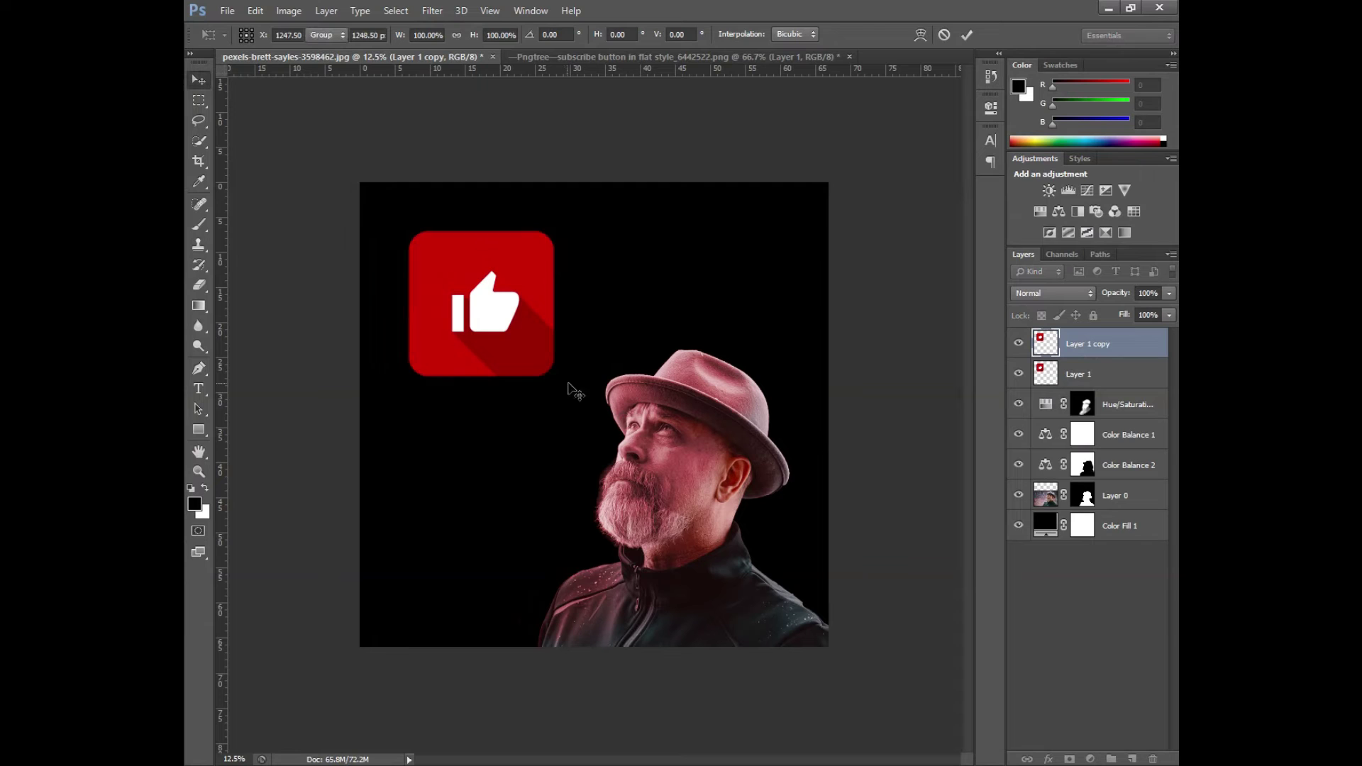
- Scale the original Layer 1 icon to about 122% and set its layer opacity to 50%
{"action": "left_click", "coordinate": [1068, 387]}
{"action": "key", "text": "ctrl+t"}
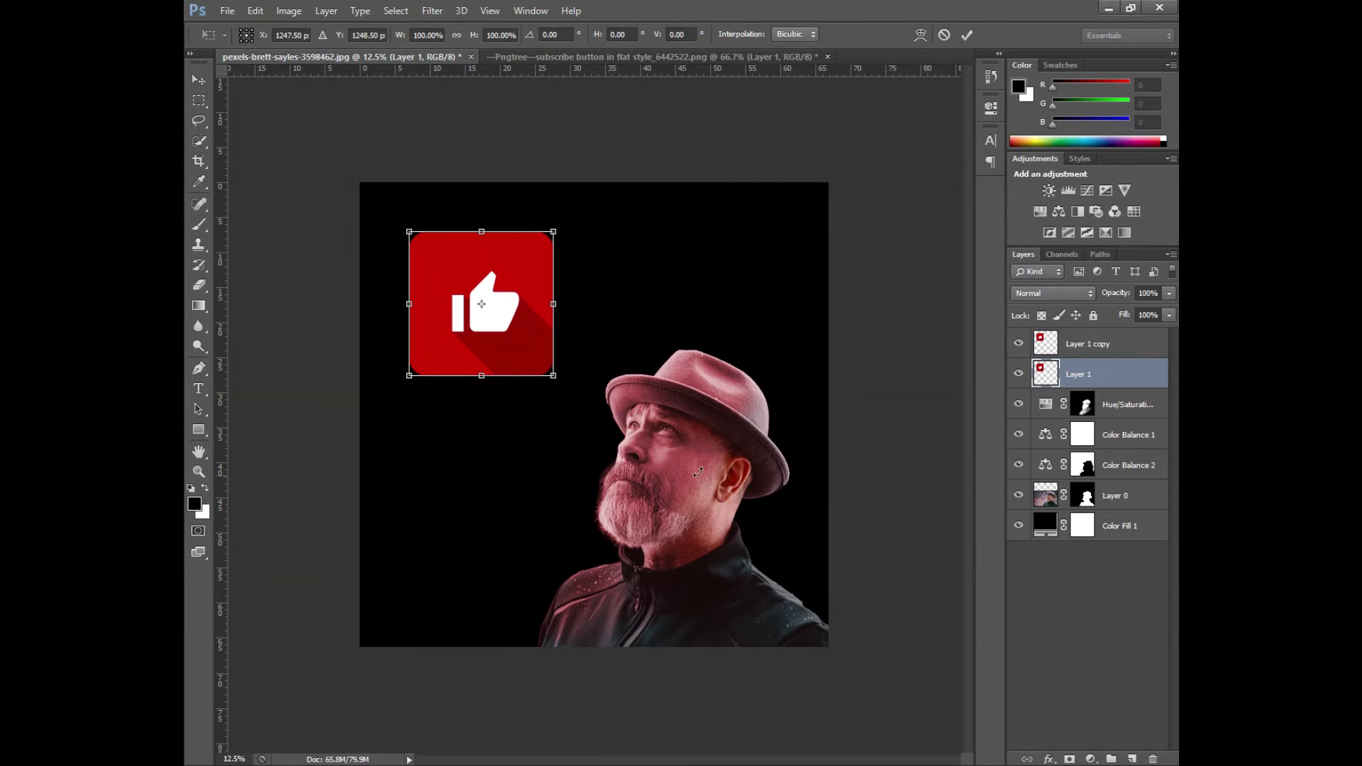
{"action": "left_click_drag", "start_coordinate": [550, 382], "coordinate": [570, 393]}
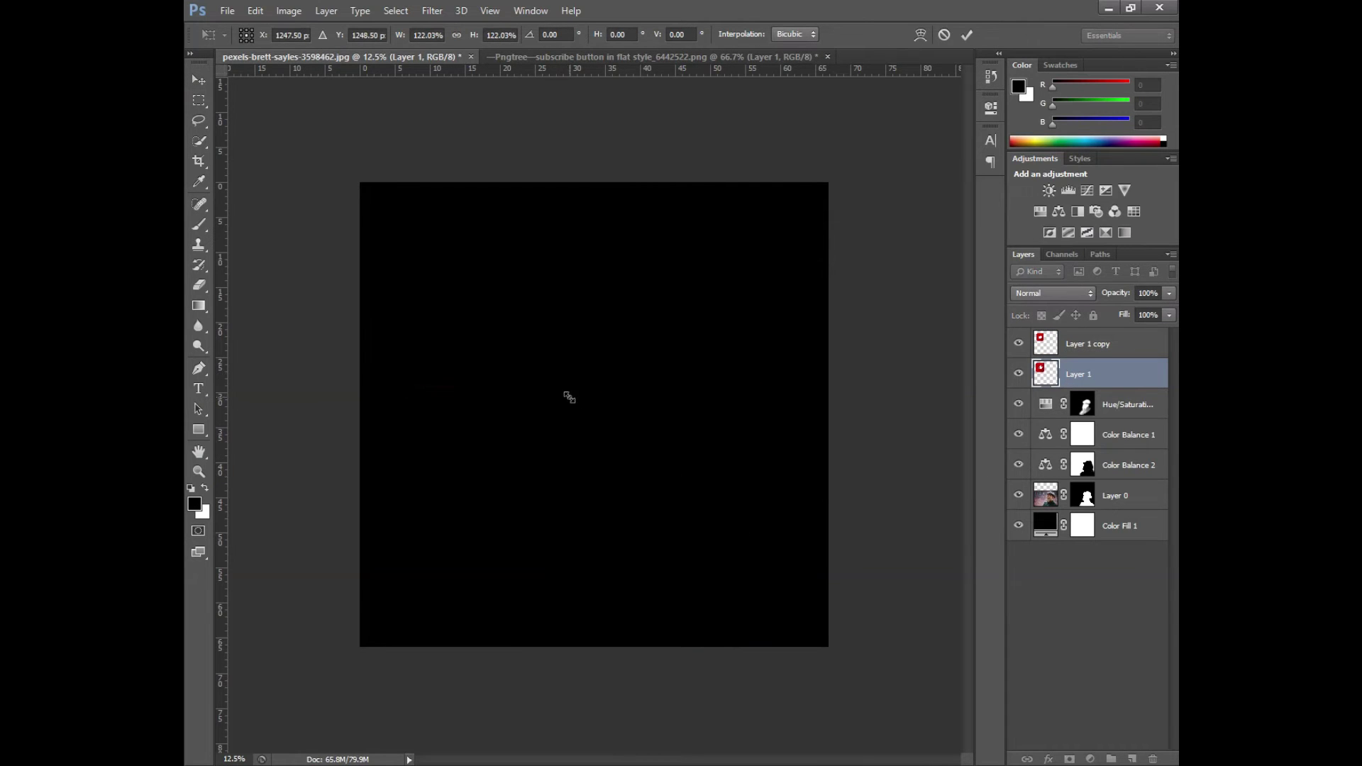
{"action": "key", "text": "Return"}
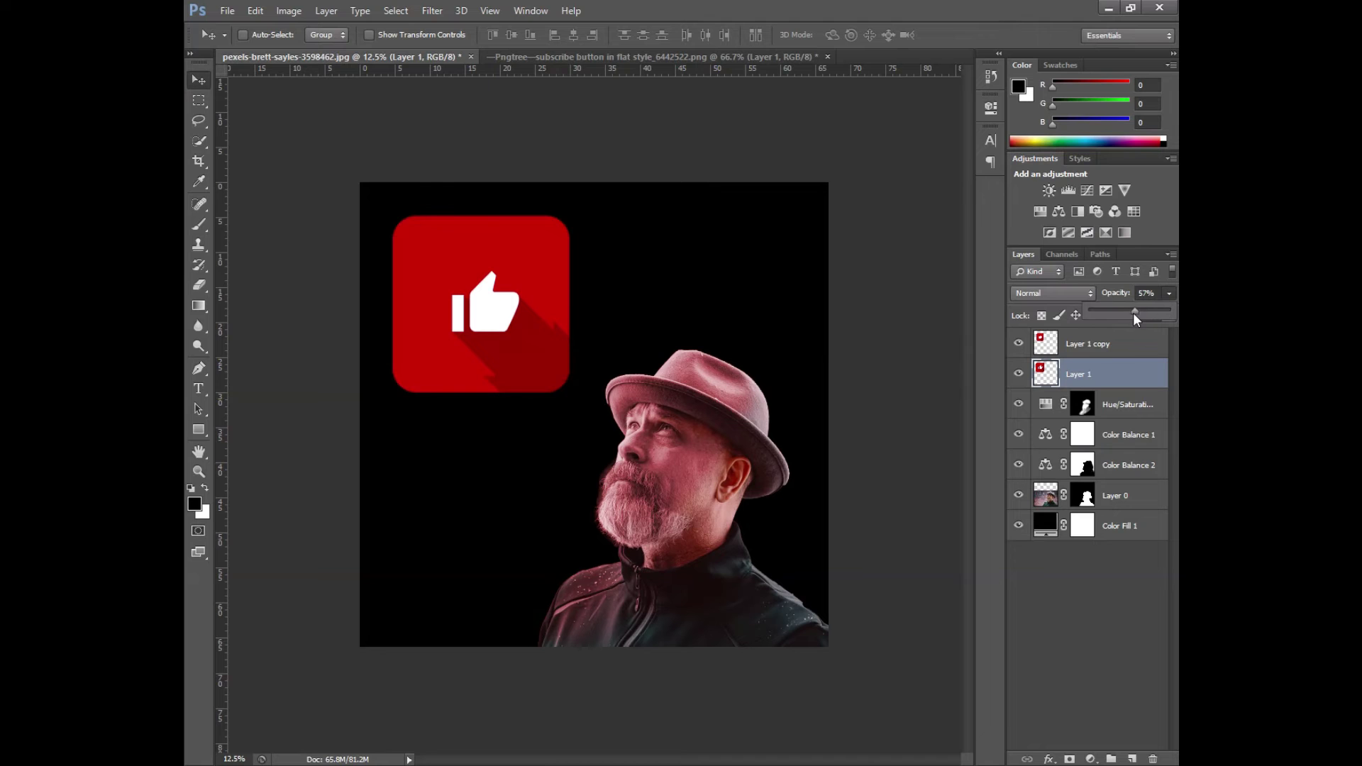
{"action": "left_click_drag", "start_coordinate": [1133, 312], "coordinate": [1131, 313]}
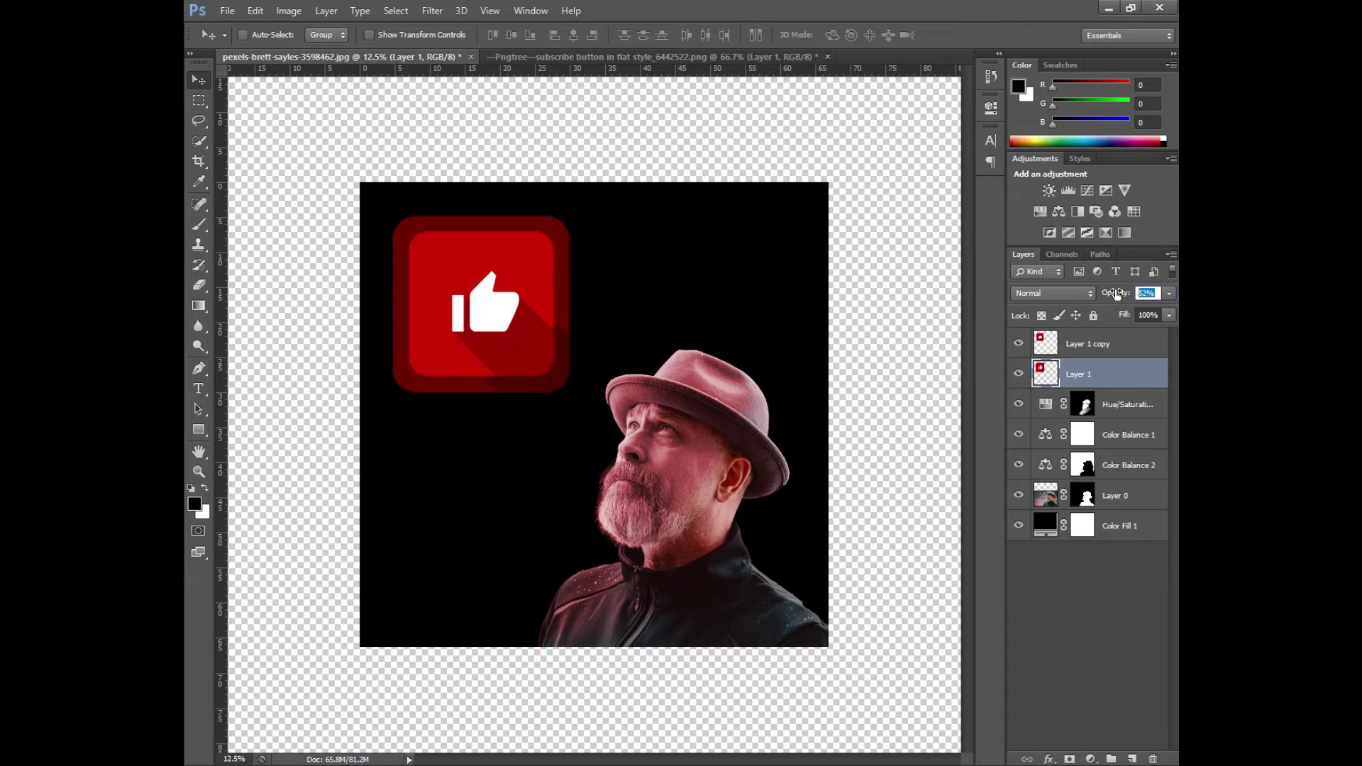
{"action": "type", "text": "50"}
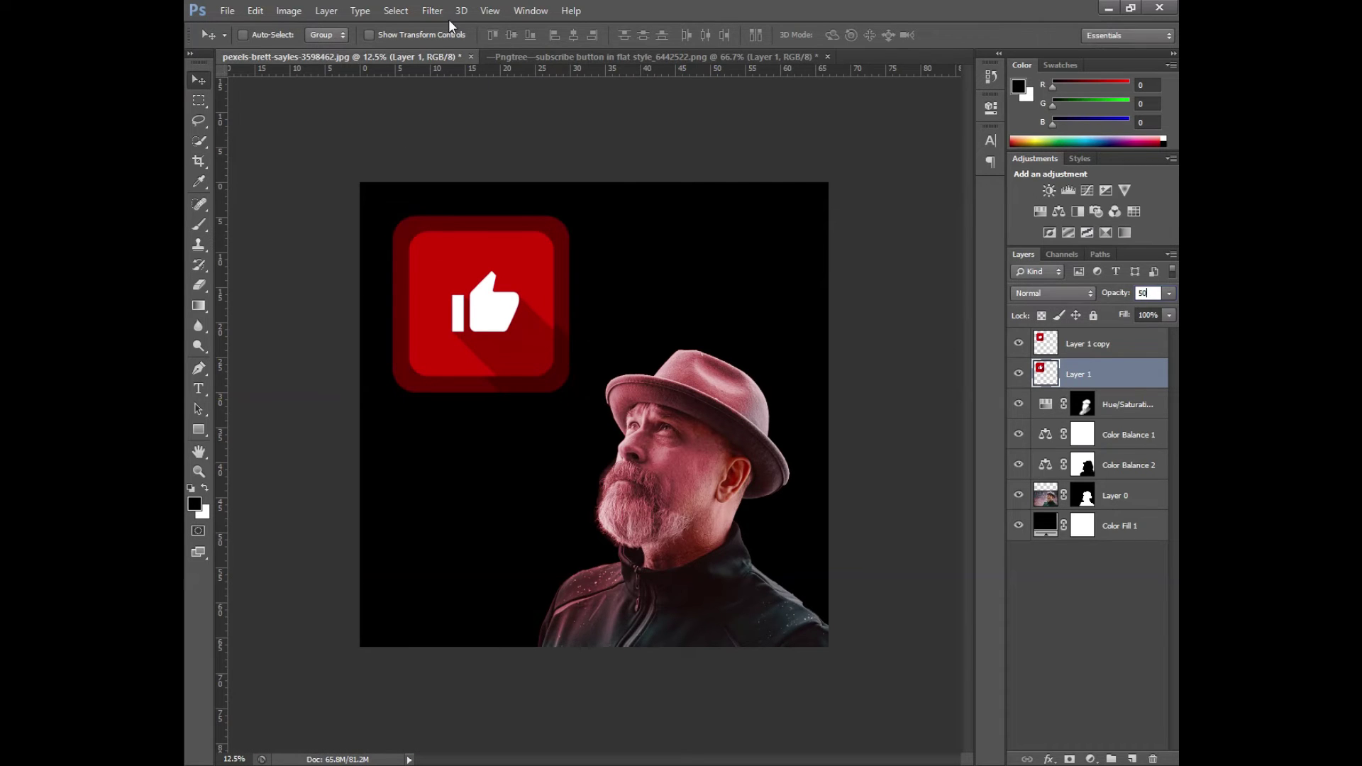
{"action": "left_click", "coordinate": [434, 12]}
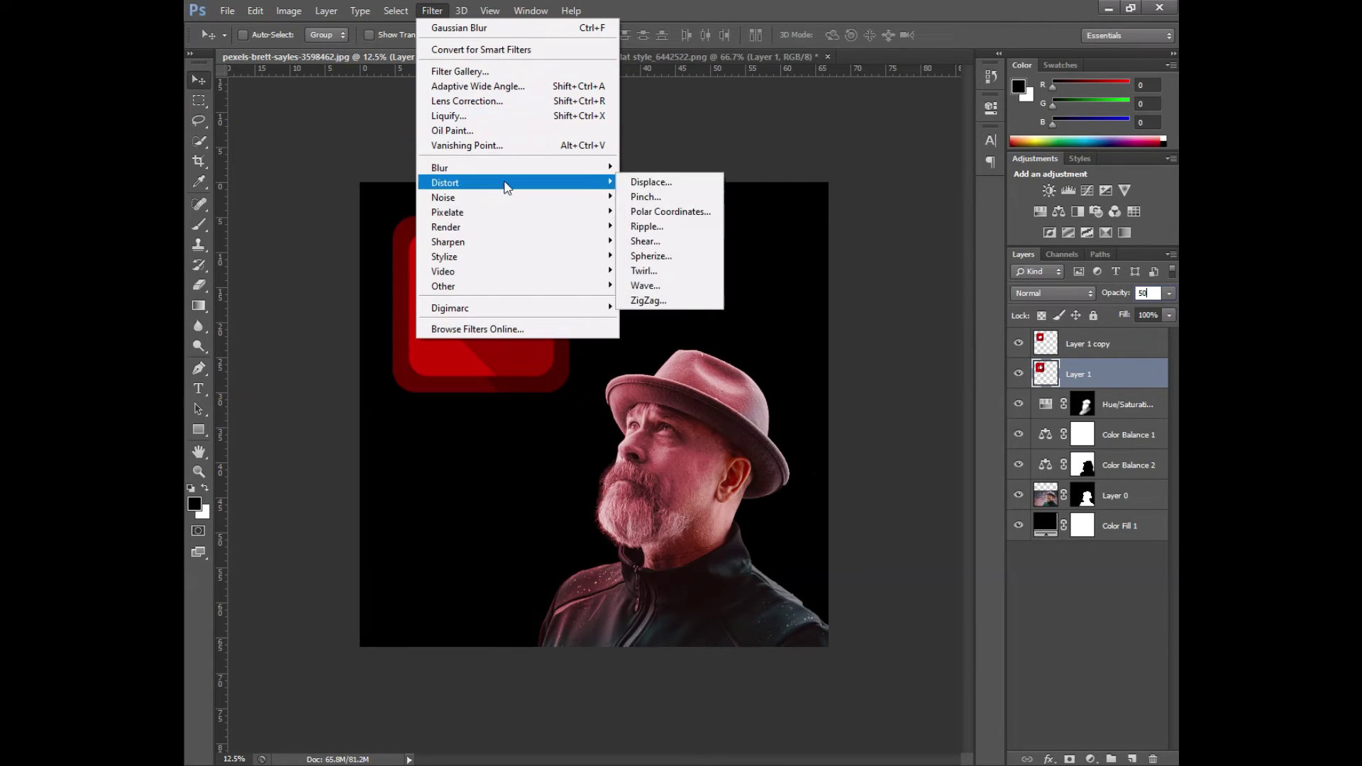
- Apply a Gaussian Blur of about 544 pixels radius to the enlarged icon layer
{"action": "left_click", "coordinate": [663, 278]}
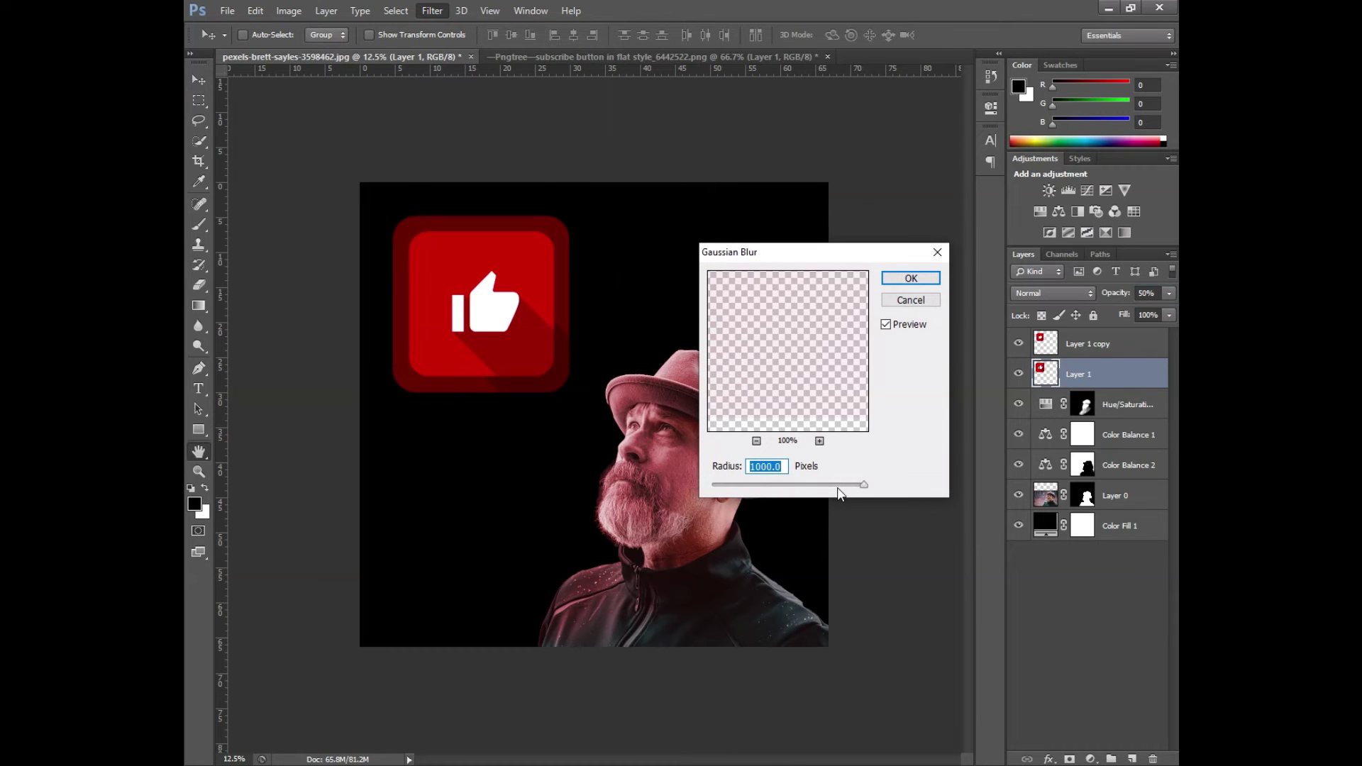
{"action": "left_click", "coordinate": [839, 486]}
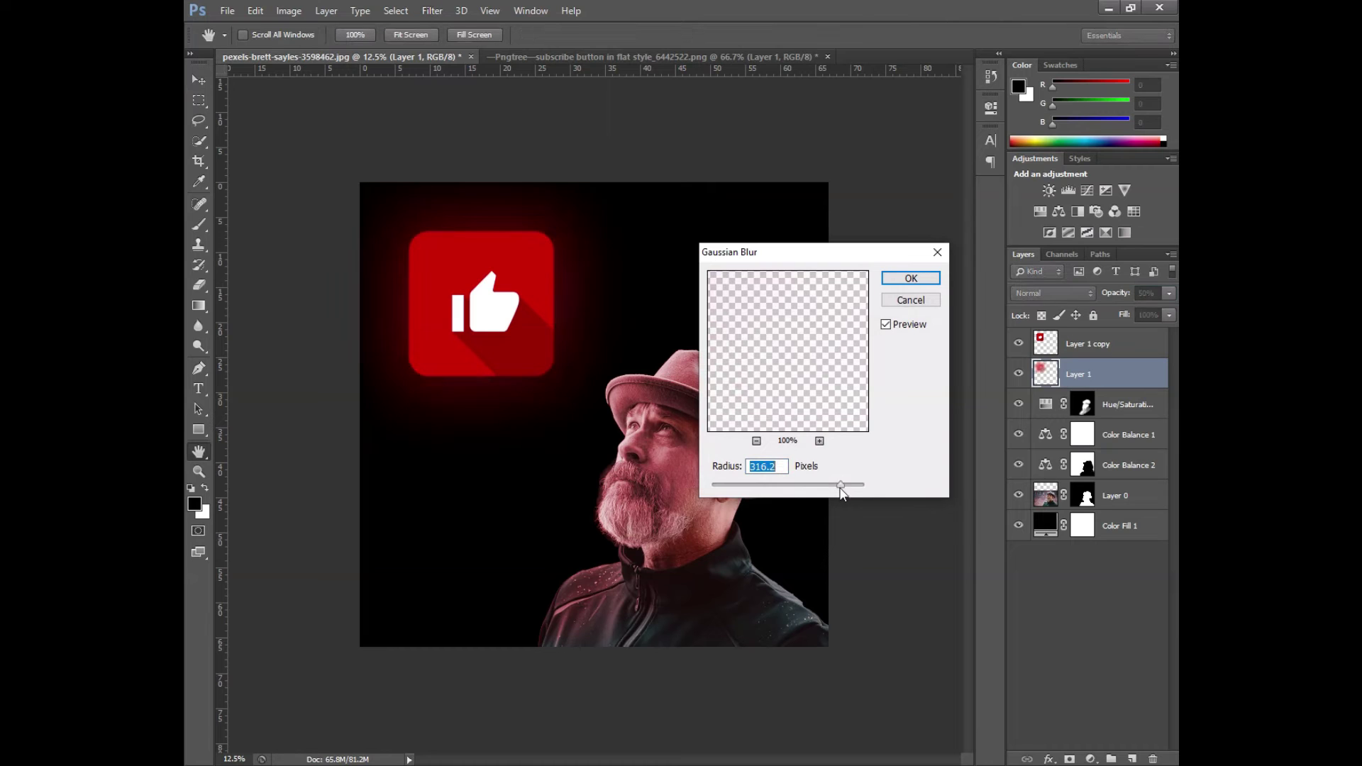
{"action": "left_click_drag", "start_coordinate": [842, 485], "coordinate": [849, 485]}
{"action": "left_click", "coordinate": [937, 280]}
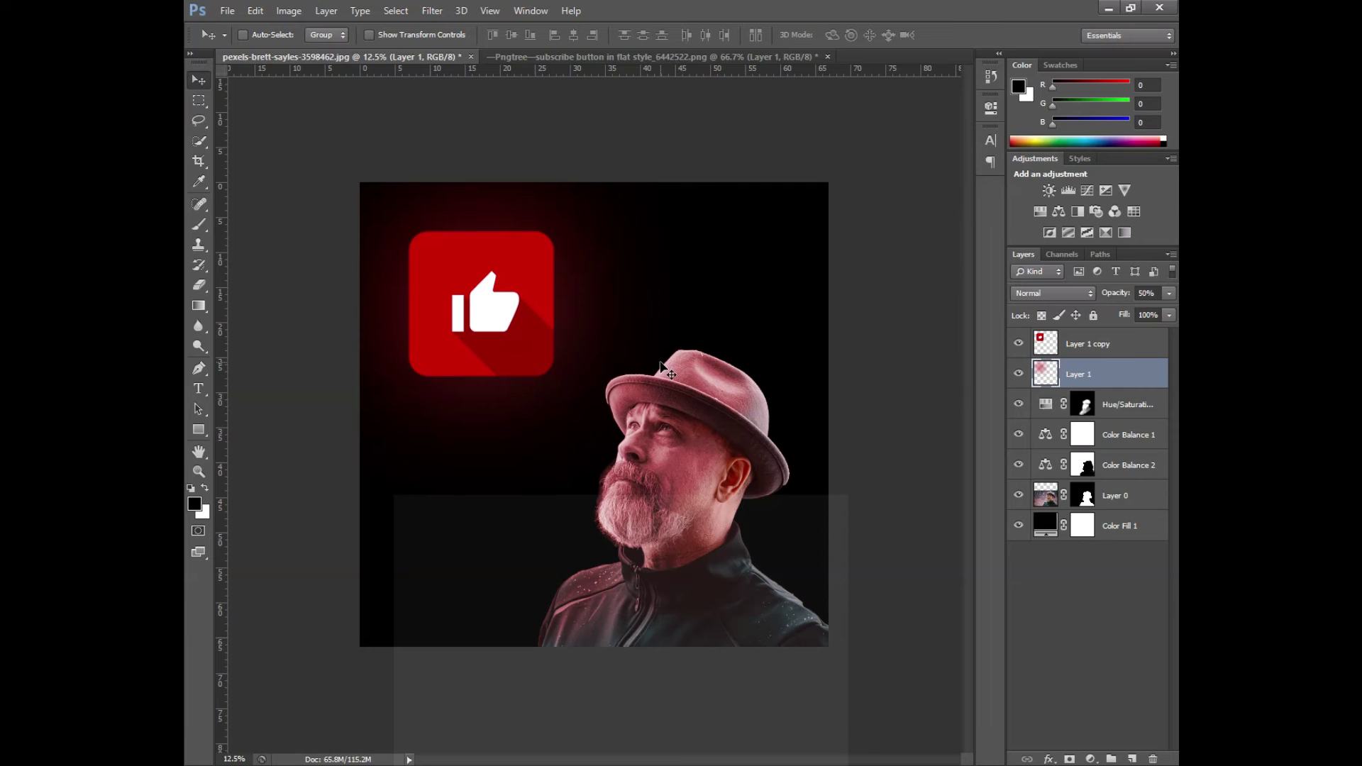
- Duplicate the glow layer twice and enlarge the newest copy about its centre
{"action": "key", "text": "ctrl+j"}
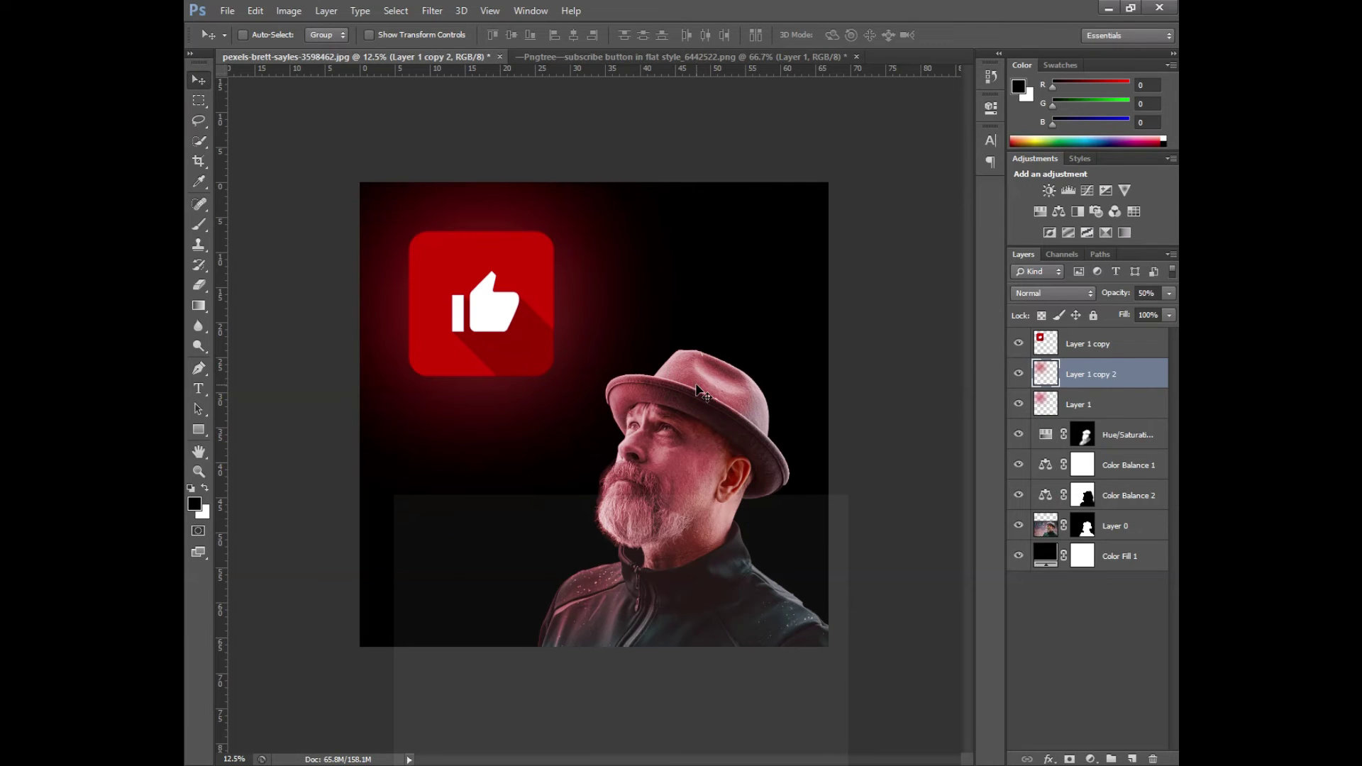
{"action": "key", "text": "ctrl+j"}
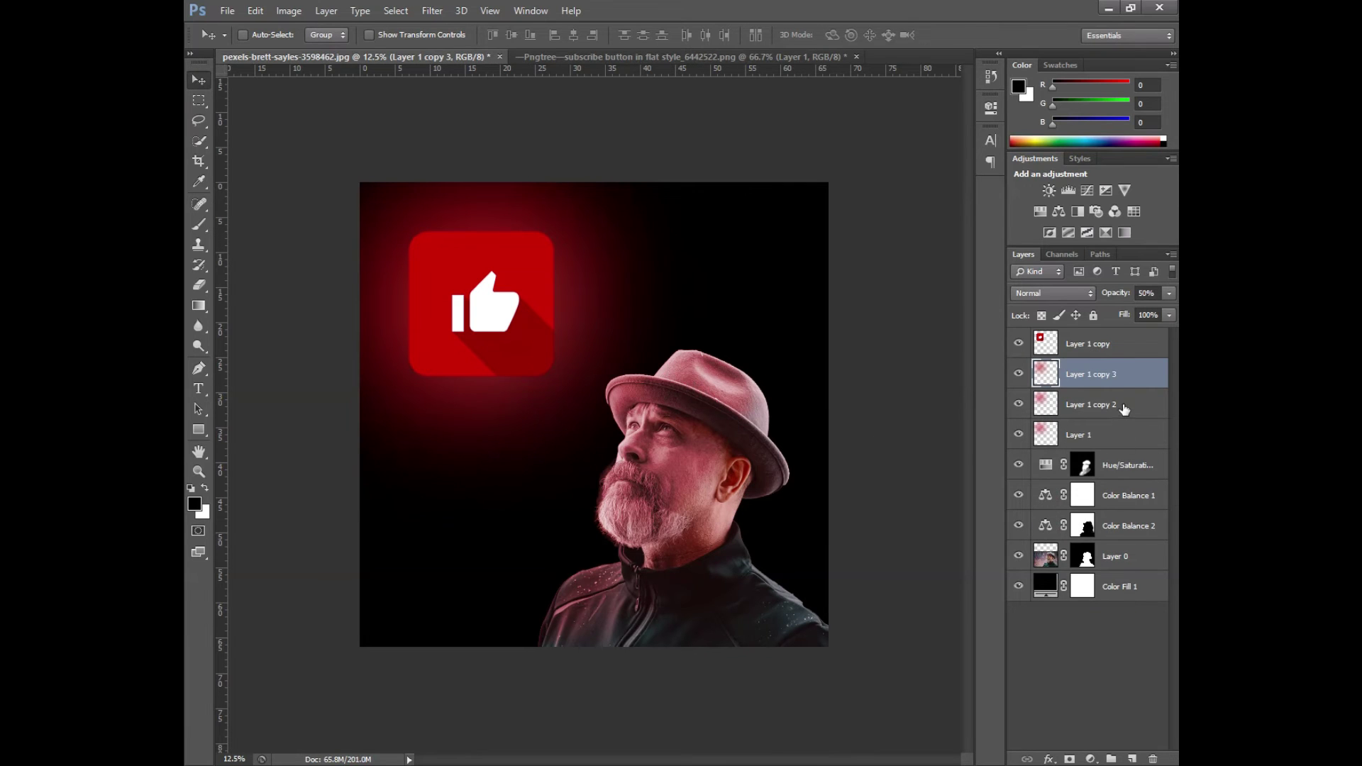
{"action": "key", "text": "ctrl+t"}
{"action": "left_click_drag", "start_coordinate": [710, 532], "coordinate": [773, 596]}
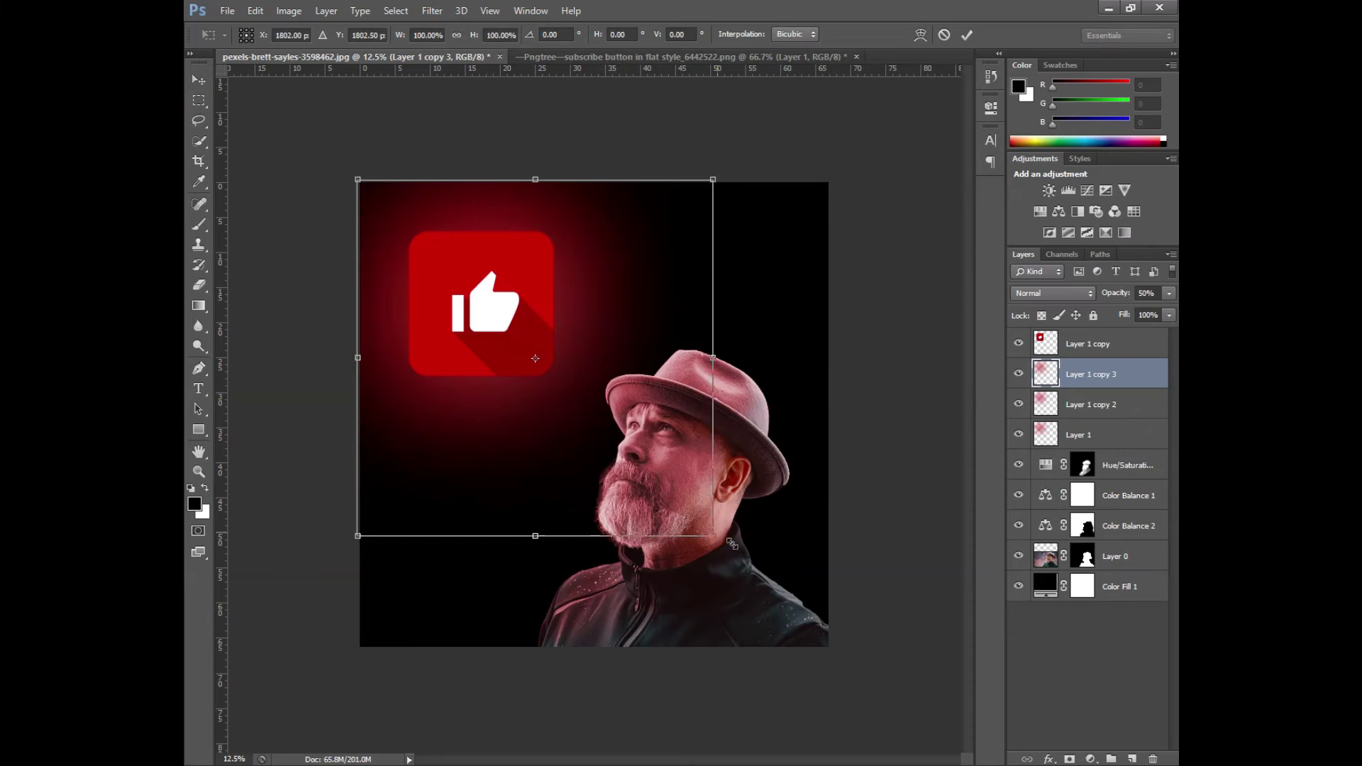
{"action": "key", "text": "Return"}
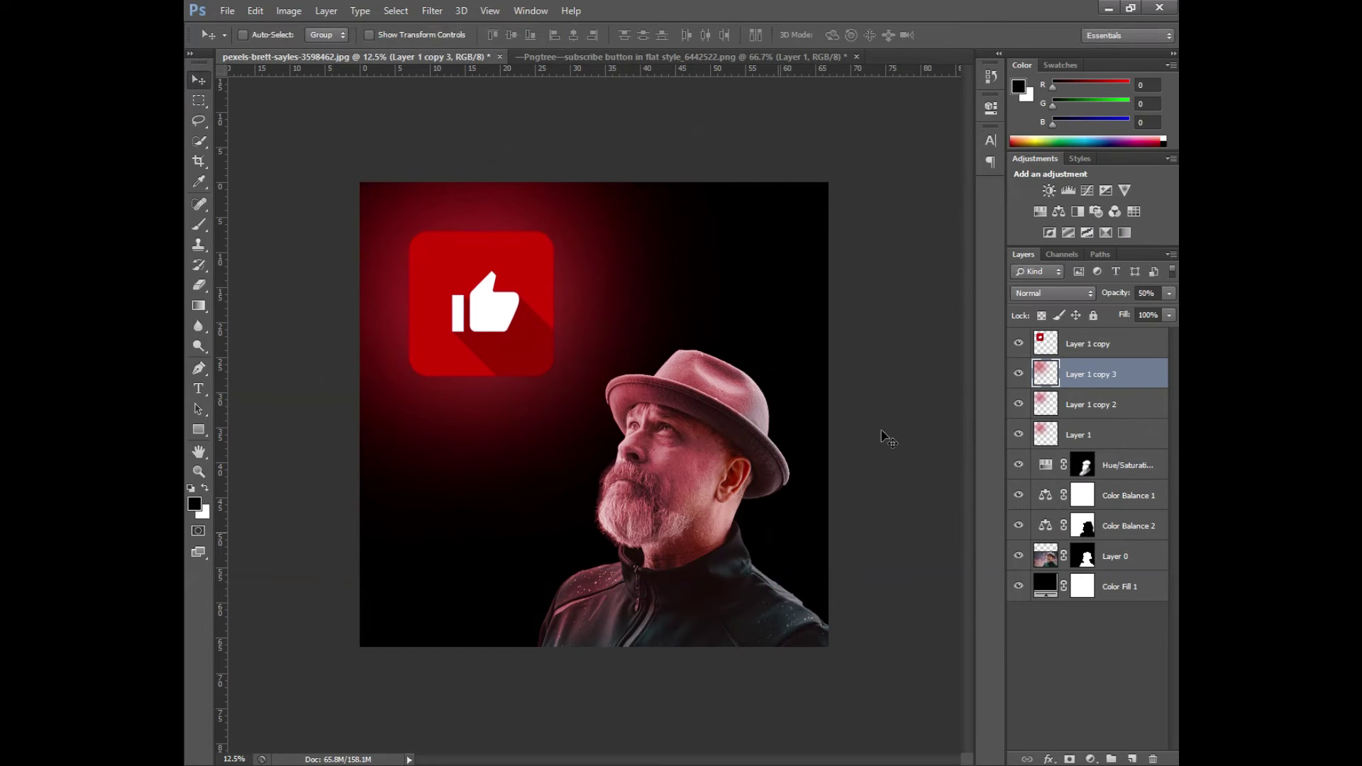
- Set the enlarged glow copy to 50% opacity and target the Hue/Saturation layer mask
{"action": "left_click", "coordinate": [1167, 297]}
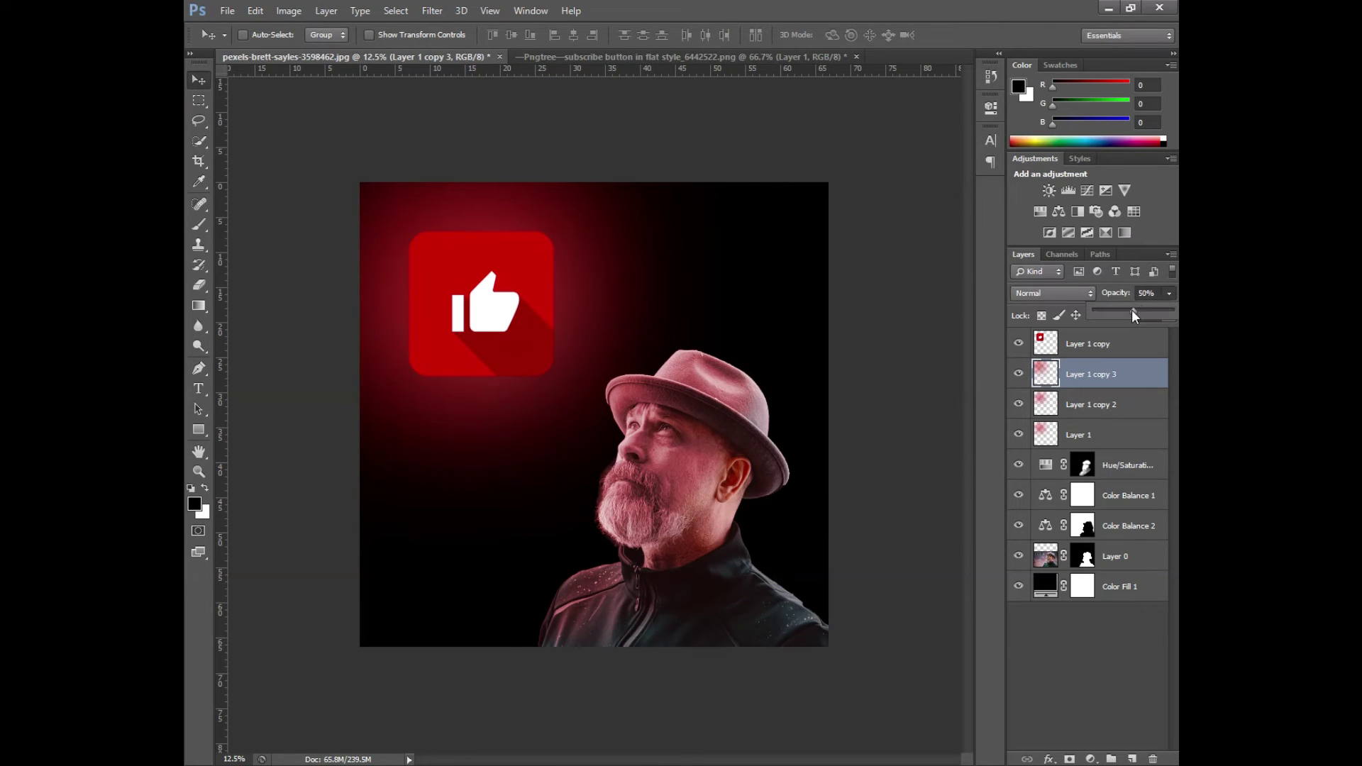
{"action": "left_click", "coordinate": [1081, 397]}
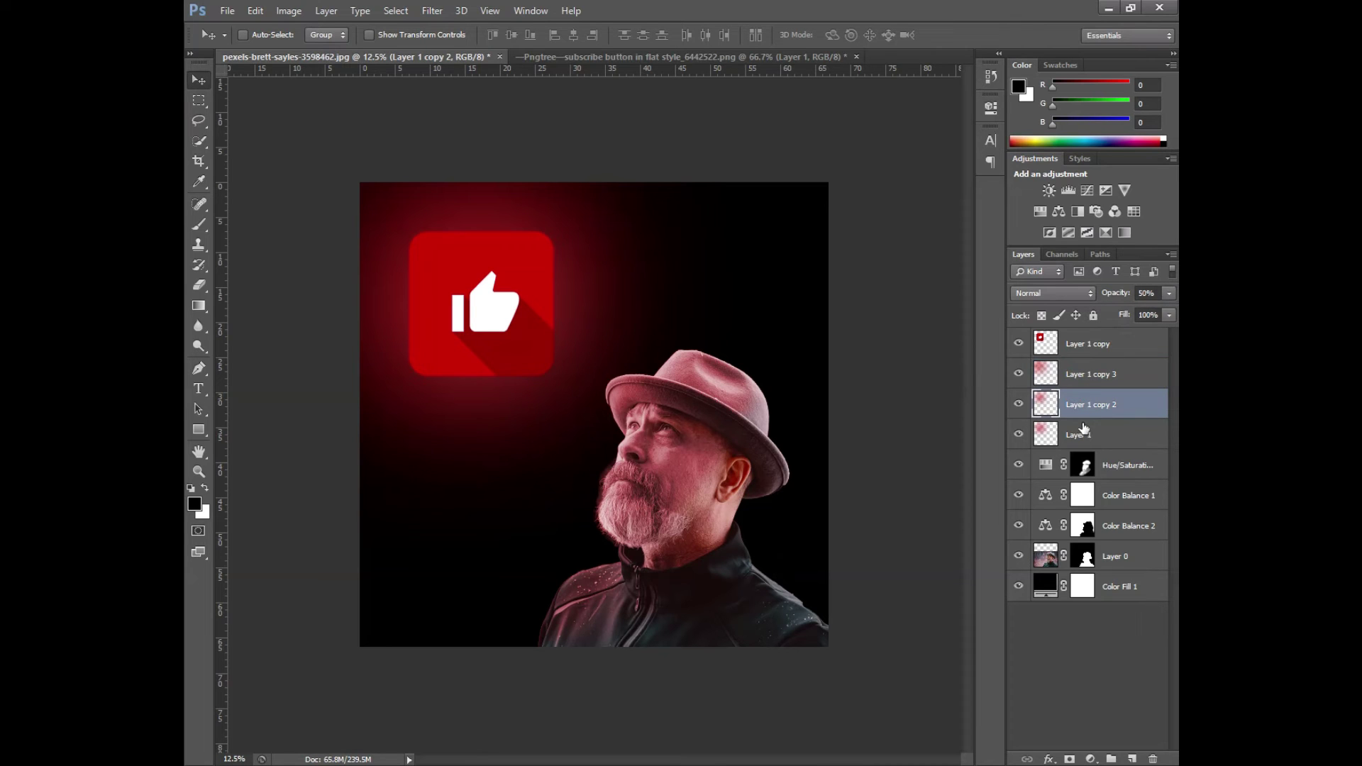
{"action": "left_click", "coordinate": [1087, 462]}
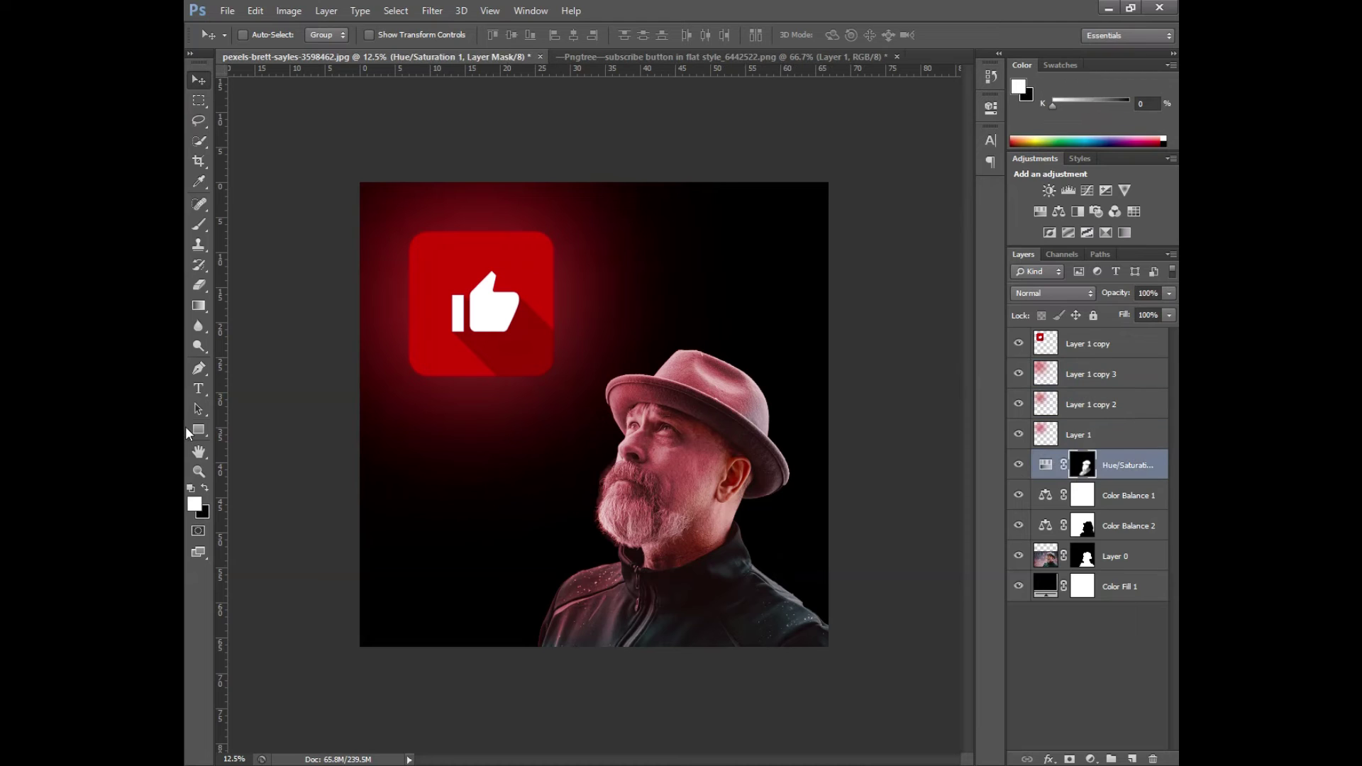
- Reset to black, pick the Brush, zoom in on the man's eyes and shrink the brush
{"action": "left_click", "coordinate": [204, 486]}
{"action": "left_click", "coordinate": [202, 222]}
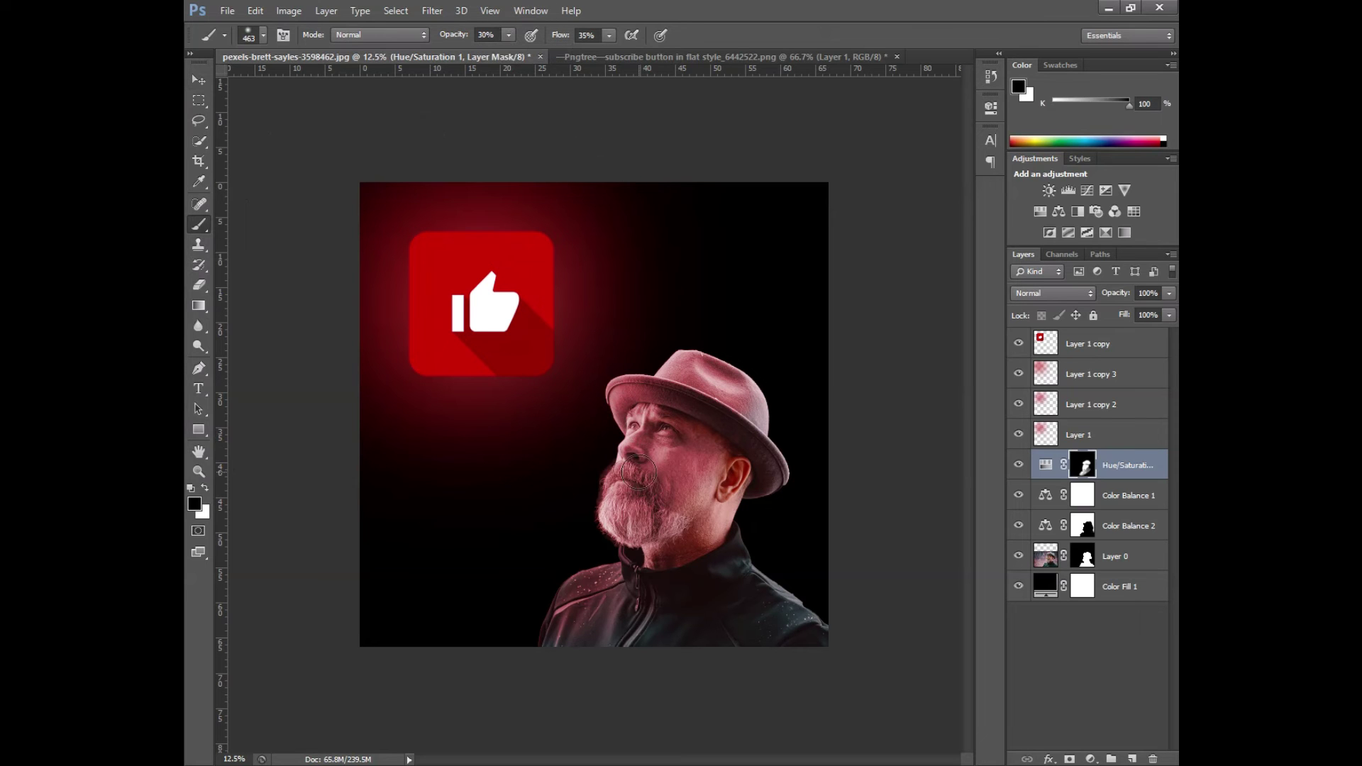
{"action": "scroll", "coordinate": [647, 466], "scroll_direction": "up", "scroll_amount": 1}
{"action": "scroll", "coordinate": [647, 466], "scroll_direction": "up", "scroll_amount": 2}
{"action": "scroll", "coordinate": [647, 466], "scroll_direction": "up", "scroll_amount": 1}
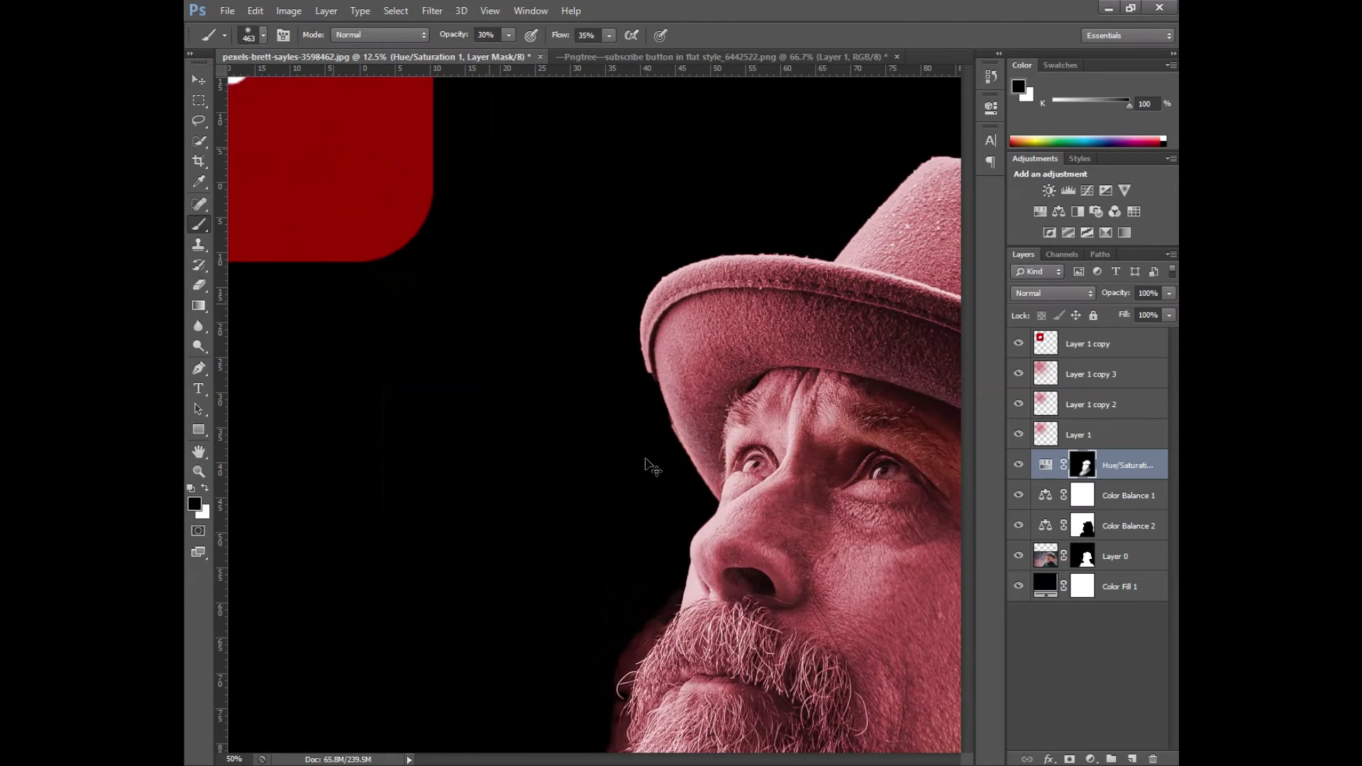
{"action": "scroll", "coordinate": [646, 459], "scroll_direction": "up", "scroll_amount": 1}
{"action": "left_click_drag", "start_coordinate": [608, 419], "coordinate": [490, 390]}
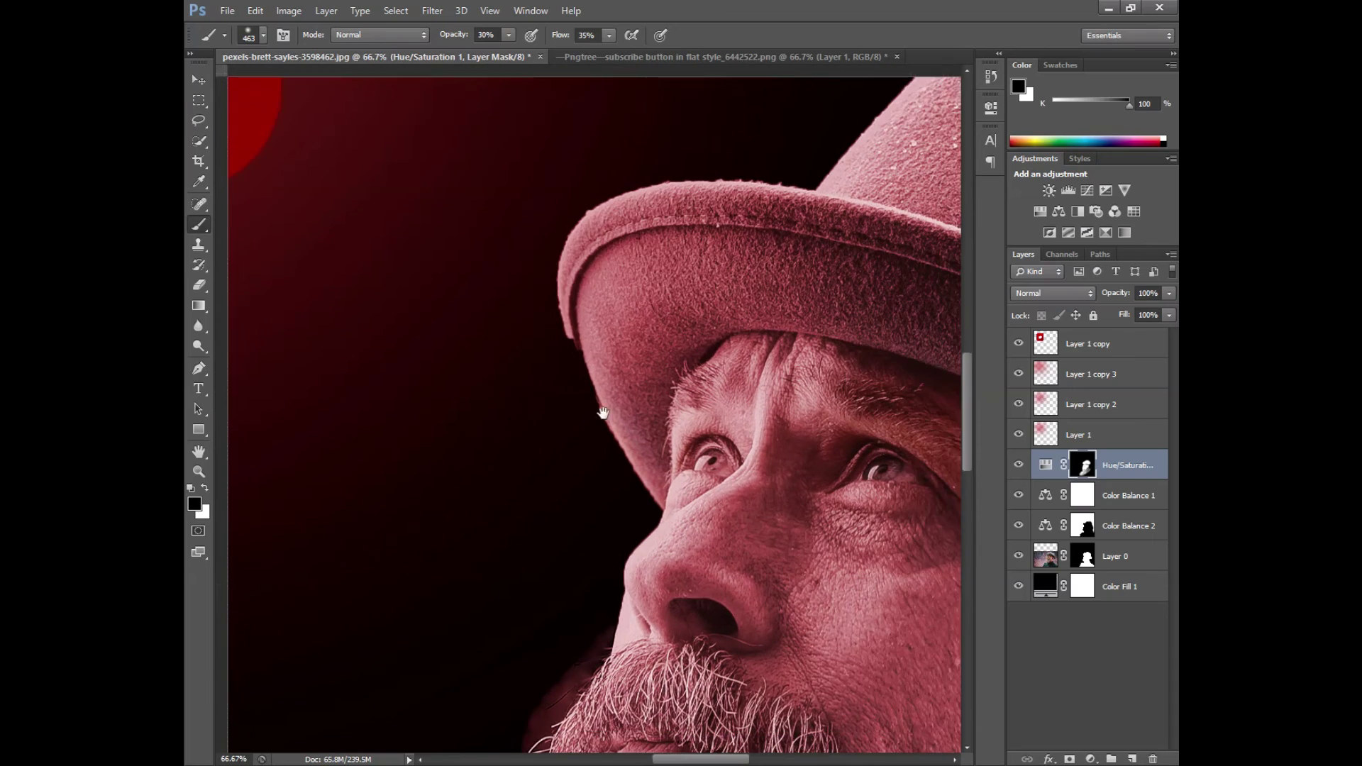
{"action": "left_click_drag", "start_coordinate": [690, 436], "coordinate": [628, 401]}
{"action": "scroll", "coordinate": [623, 395], "scroll_direction": "up", "scroll_amount": 1}
{"action": "scroll", "coordinate": [622, 398], "scroll_direction": "up", "scroll_amount": 1}
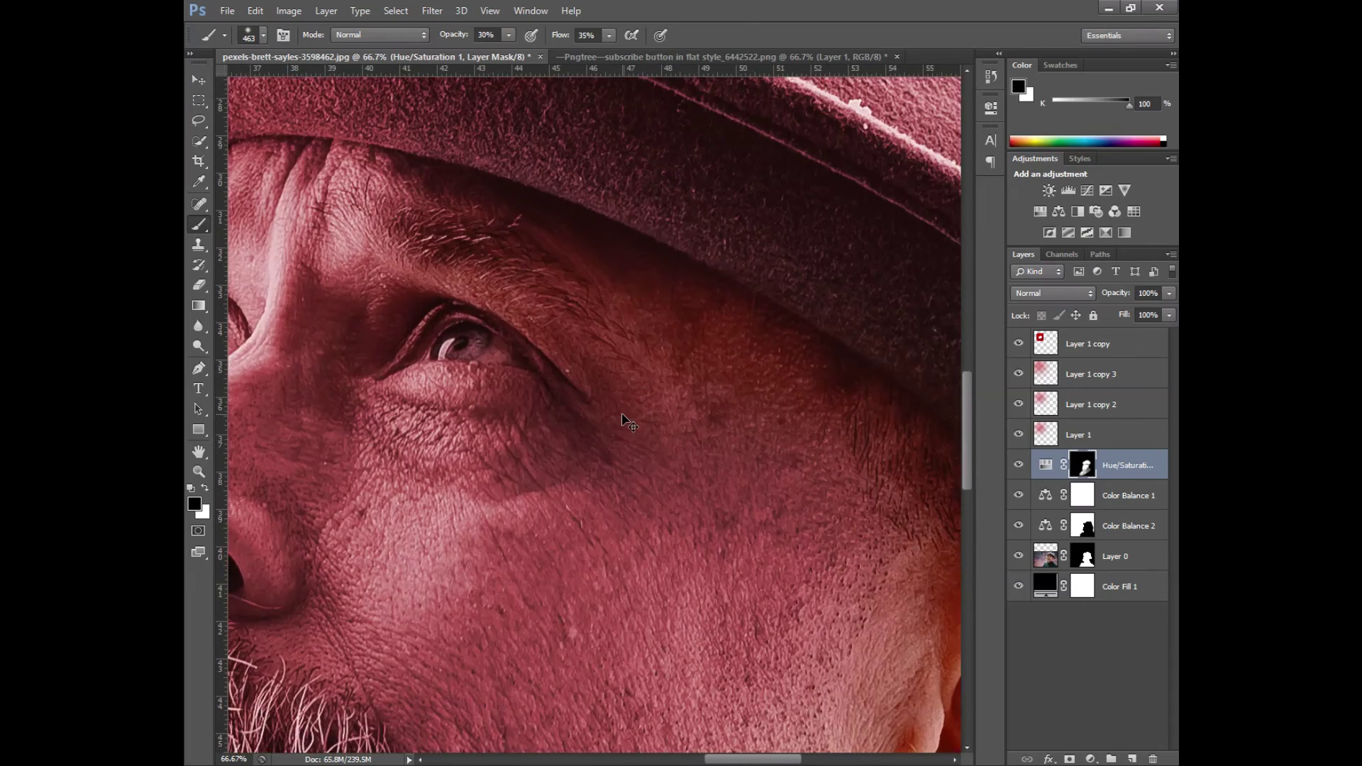
{"action": "left_click_drag", "start_coordinate": [590, 429], "coordinate": [736, 493]}
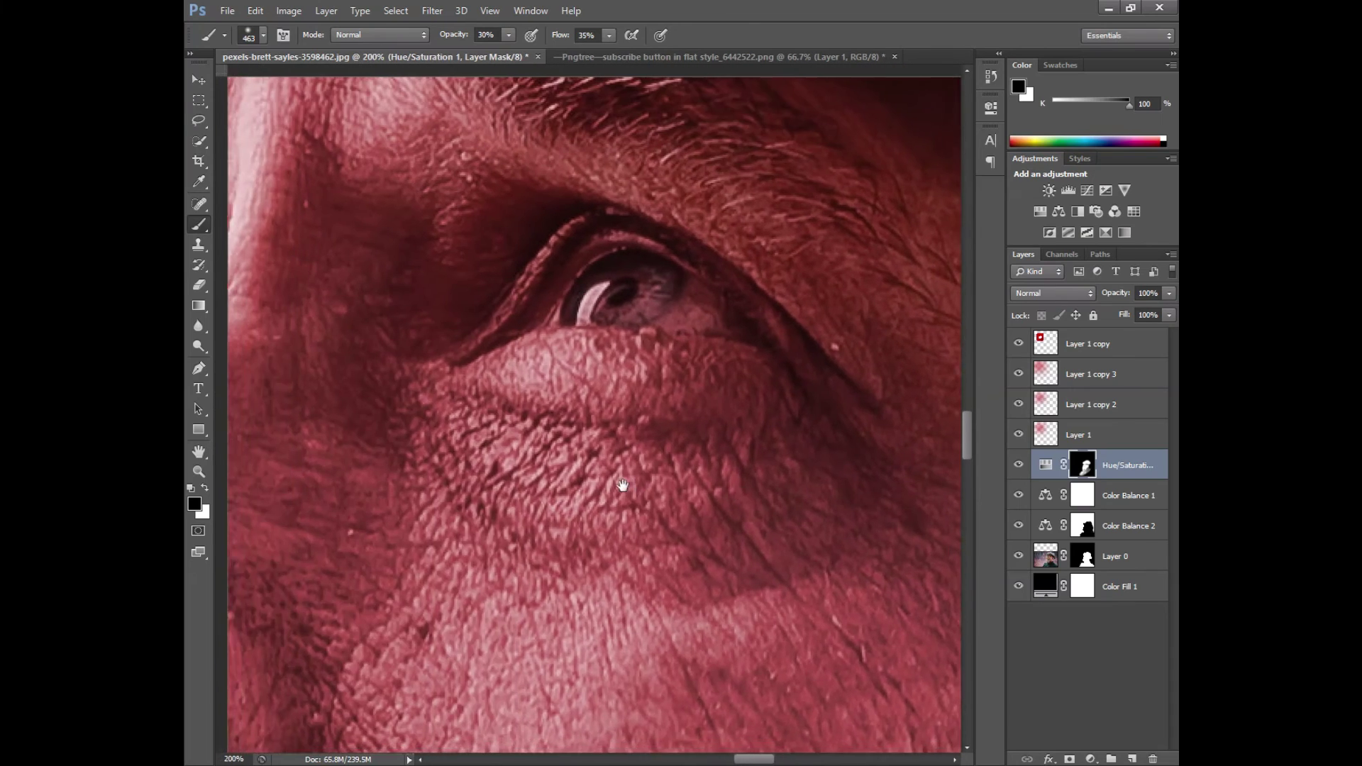
{"action": "left_click_drag", "start_coordinate": [620, 487], "coordinate": [714, 541]}
{"action": "key", "text": "bracketleft"}
{"action": "key", "text": "bracketleft"}
{"action": "key", "text": "bracketleft"}
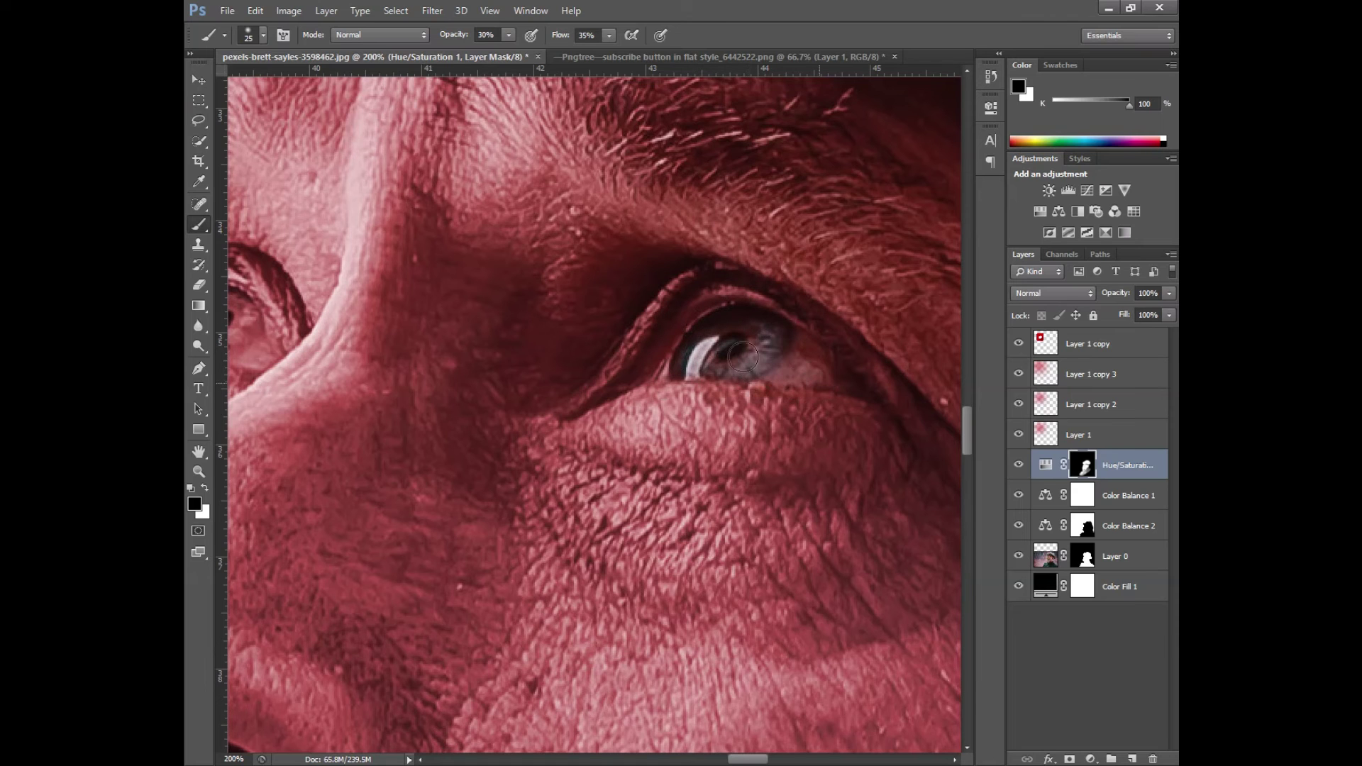
- Raise the brush opacity and paint natural colour back into the man's eyes
{"action": "left_click_drag", "start_coordinate": [282, 403], "coordinate": [594, 452]}
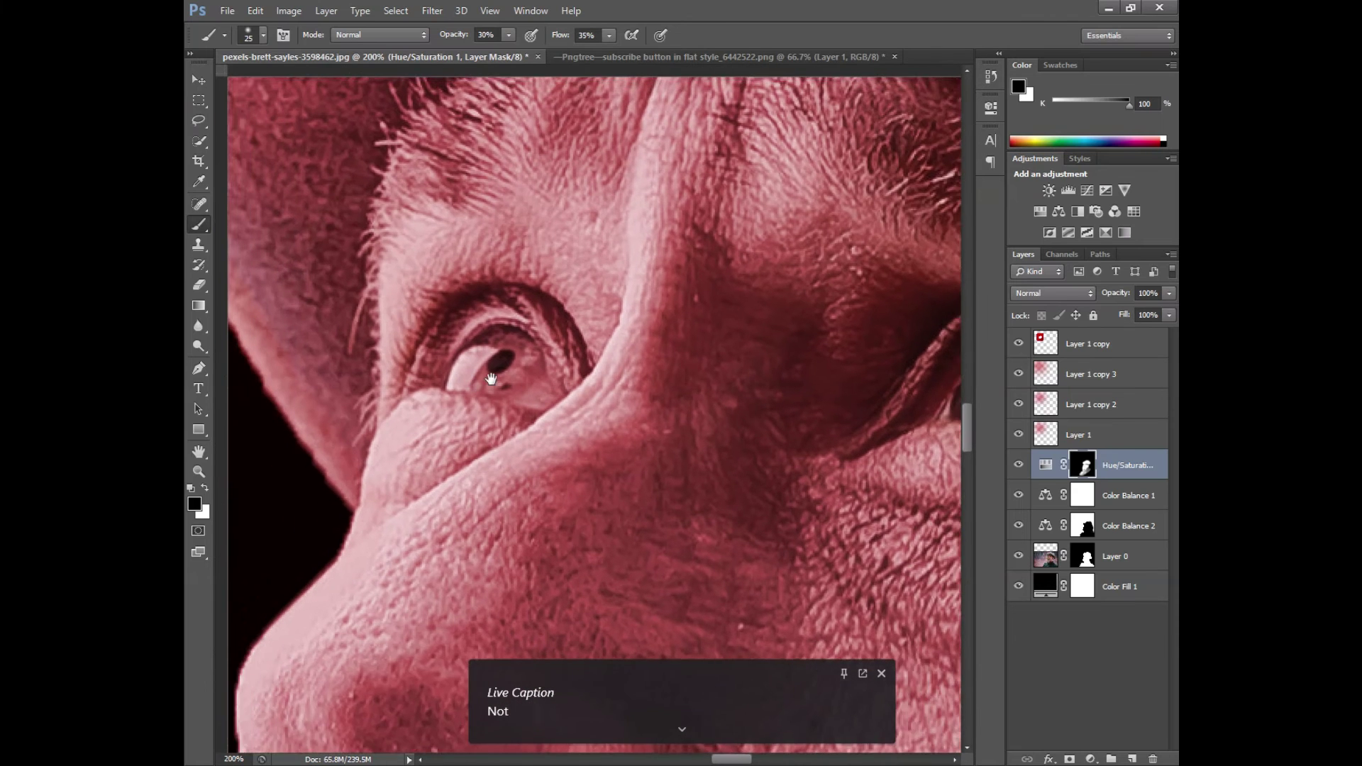
{"action": "left_click", "coordinate": [881, 675]}
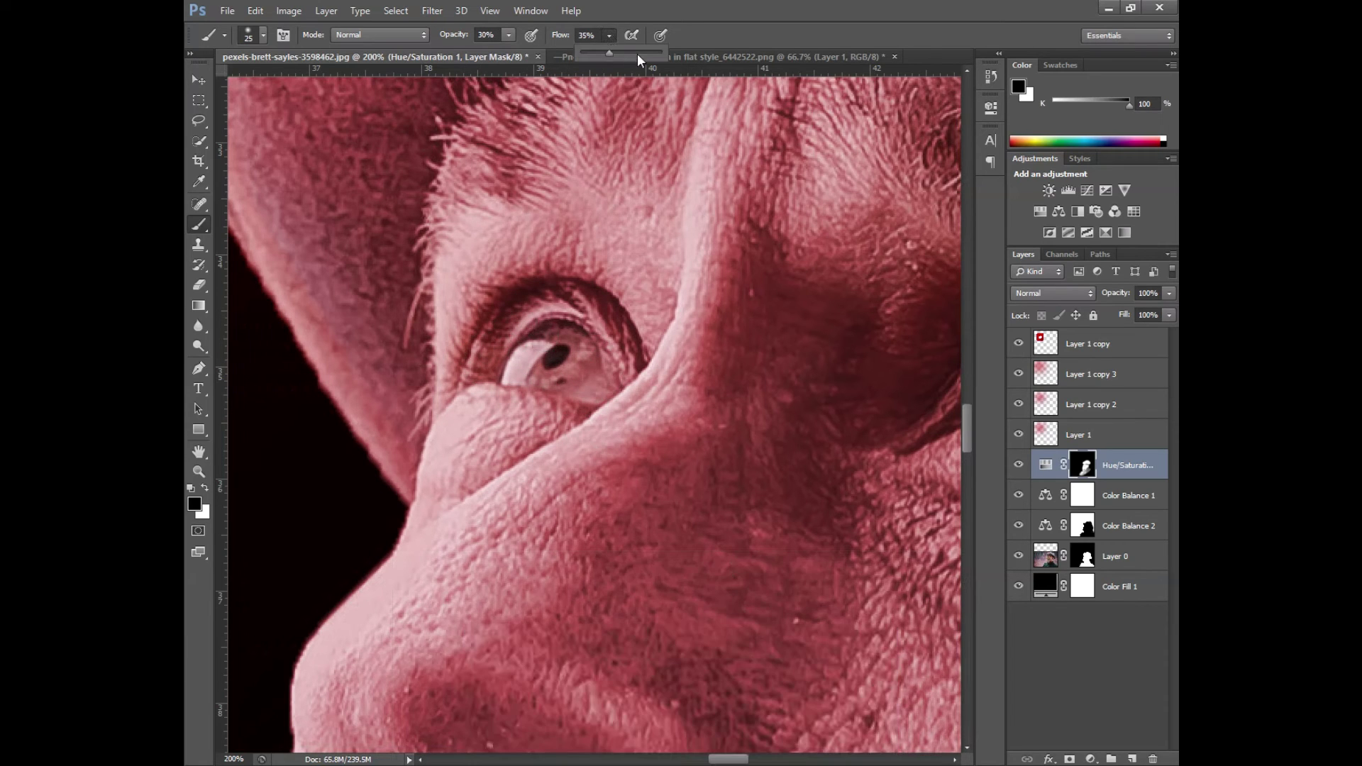
{"action": "left_click", "coordinate": [511, 35]}
{"action": "left_click_drag", "start_coordinate": [510, 312], "coordinate": [546, 347]}
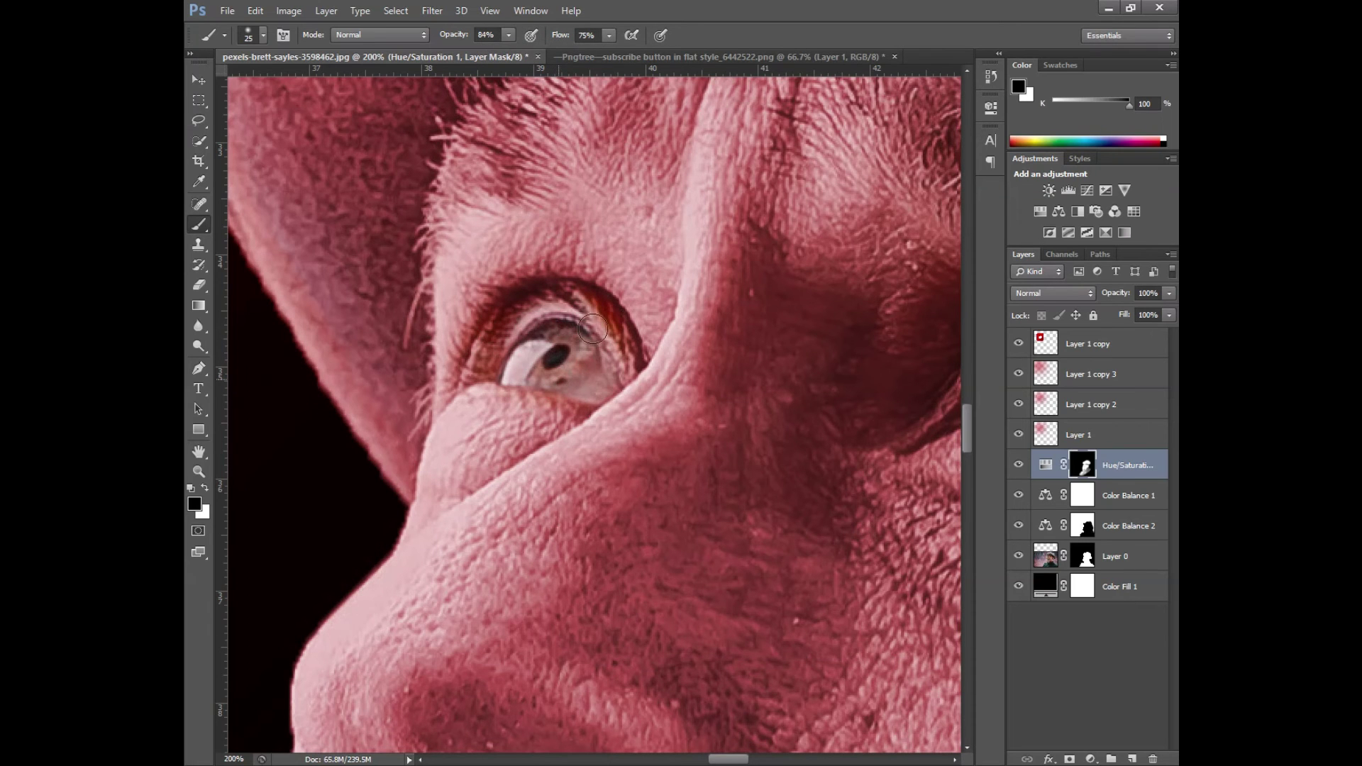
{"action": "mouse_move", "coordinate": [958, 402]}
{"action": "left_mouse_down"}
{"action": "mouse_move", "coordinate": [571, 402]}
{"action": "mouse_move", "coordinate": [586, 389]}
{"action": "left_mouse_up"}
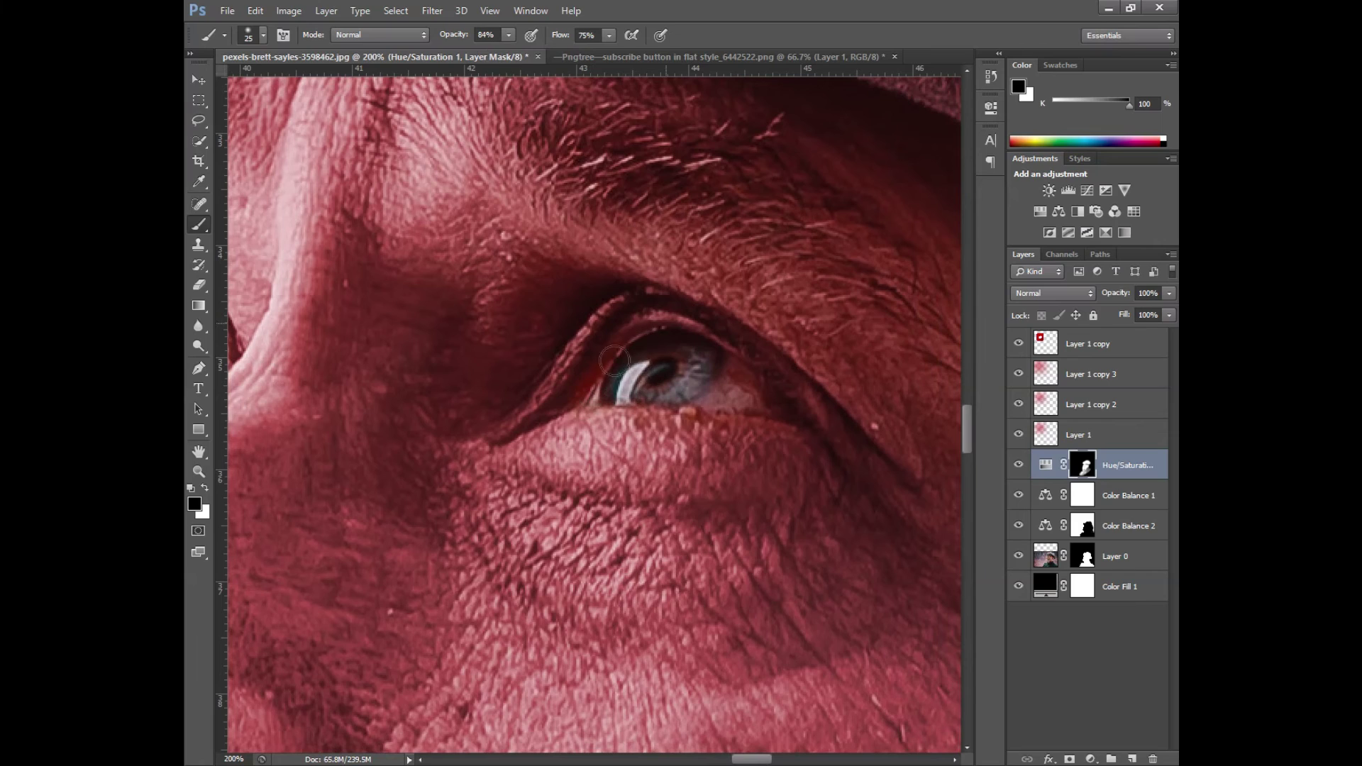
{"action": "left_click_drag", "start_coordinate": [755, 389], "coordinate": [773, 426]}
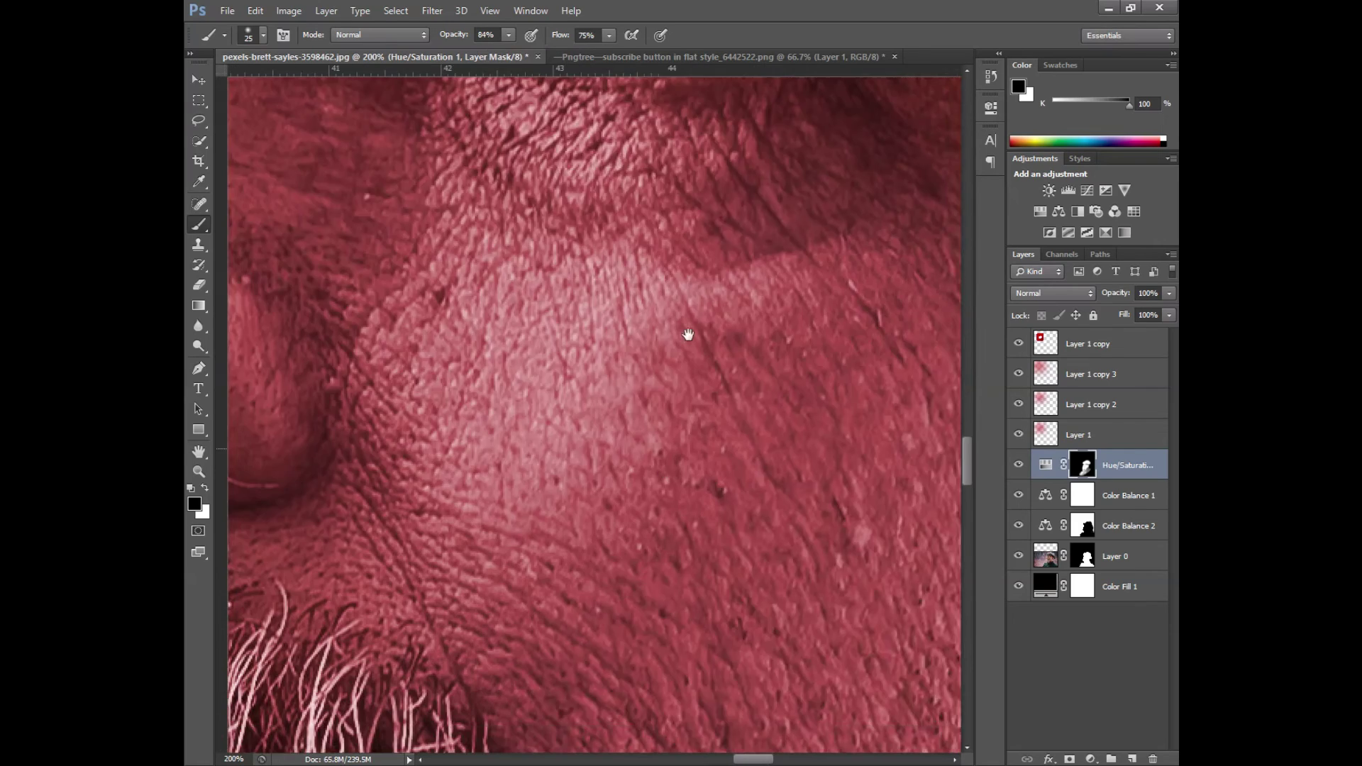
{"action": "left_click_drag", "start_coordinate": [723, 281], "coordinate": [667, 471]}
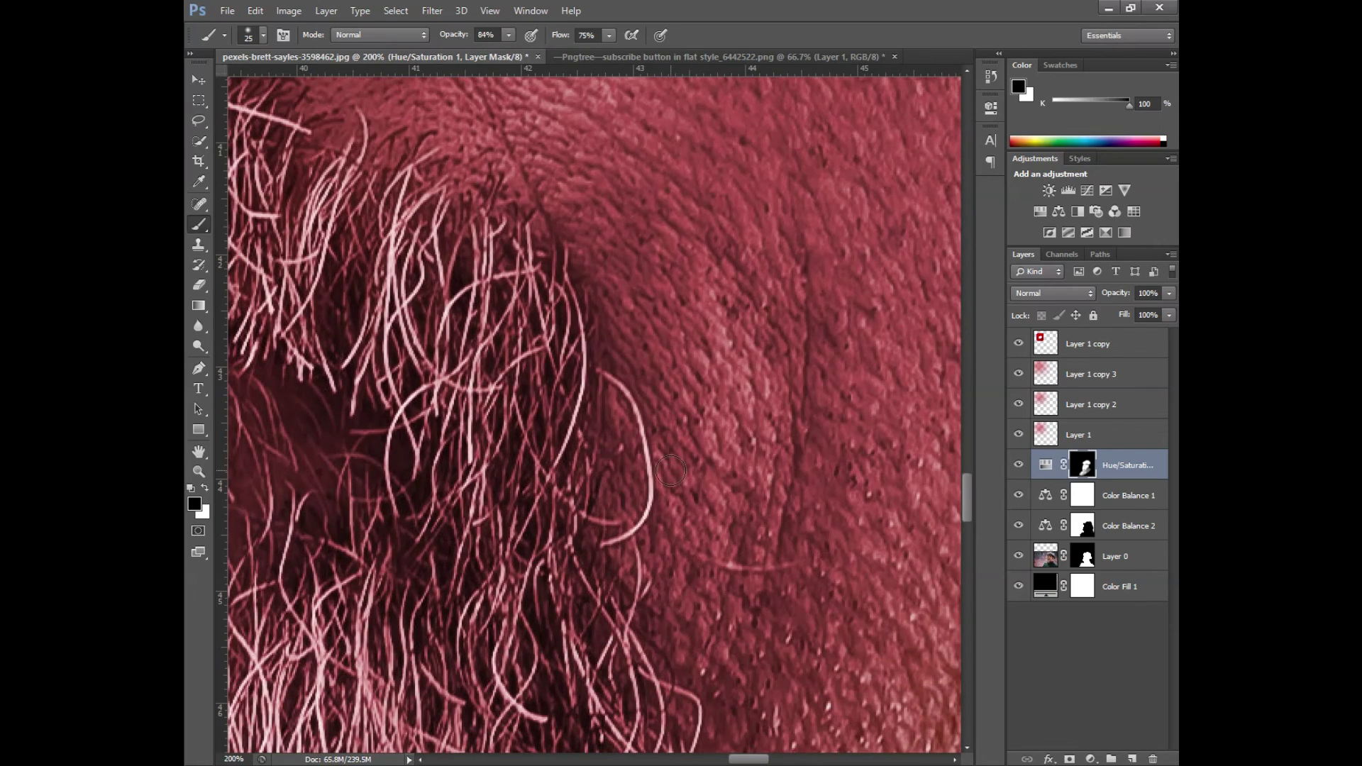
{"action": "scroll", "coordinate": [673, 475], "scroll_direction": "down", "scroll_amount": 1}
{"action": "scroll", "coordinate": [674, 474], "scroll_direction": "down", "scroll_amount": 1}
- Set a 76 px brush with 41% flow and 25% opacity, and paint the cheek
{"action": "scroll", "coordinate": [675, 472], "scroll_direction": "down", "scroll_amount": 1}
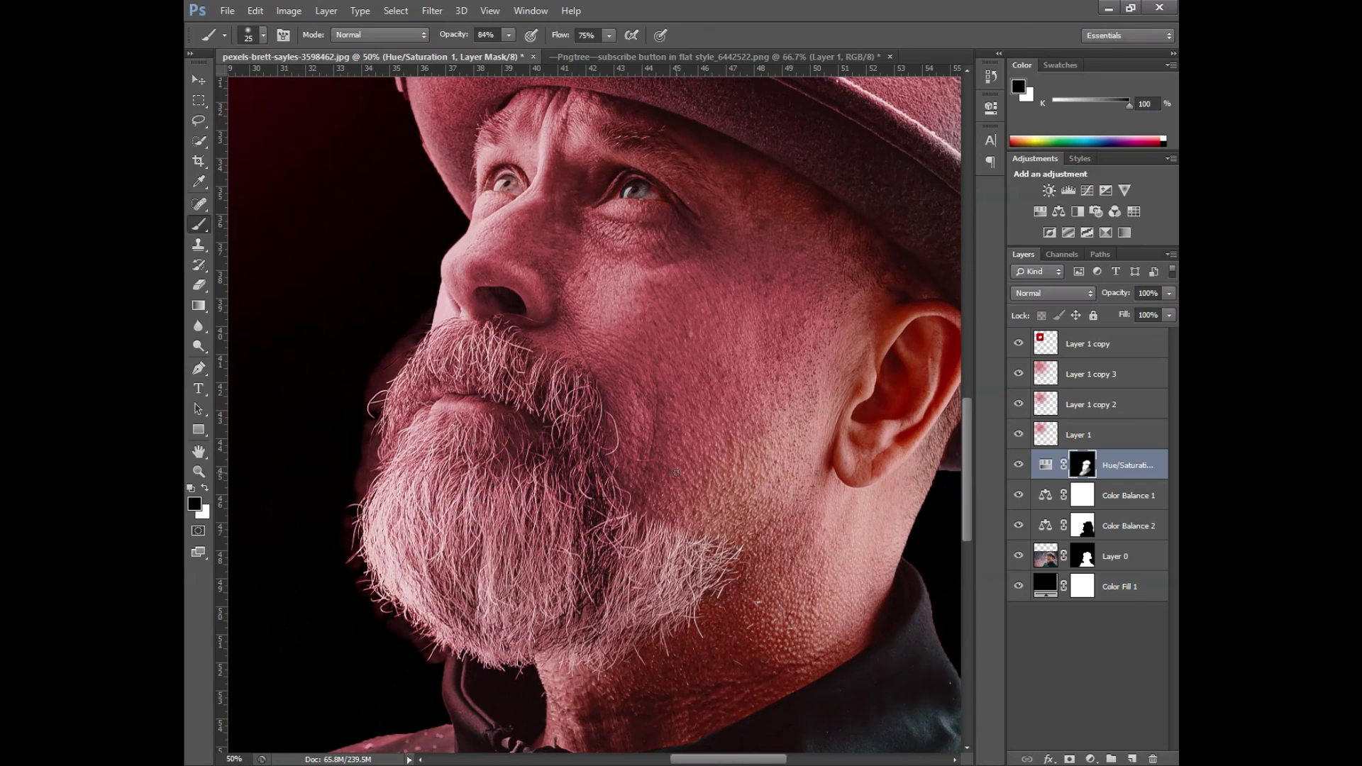
{"action": "mouse_move", "coordinate": [723, 516]}
{"action": "left_mouse_down"}
{"action": "mouse_move", "coordinate": [745, 456]}
{"action": "mouse_move", "coordinate": [663, 462]}
{"action": "mouse_move", "coordinate": [649, 551]}
{"action": "left_mouse_up"}
{"action": "key", "text": "ctrl+r"}
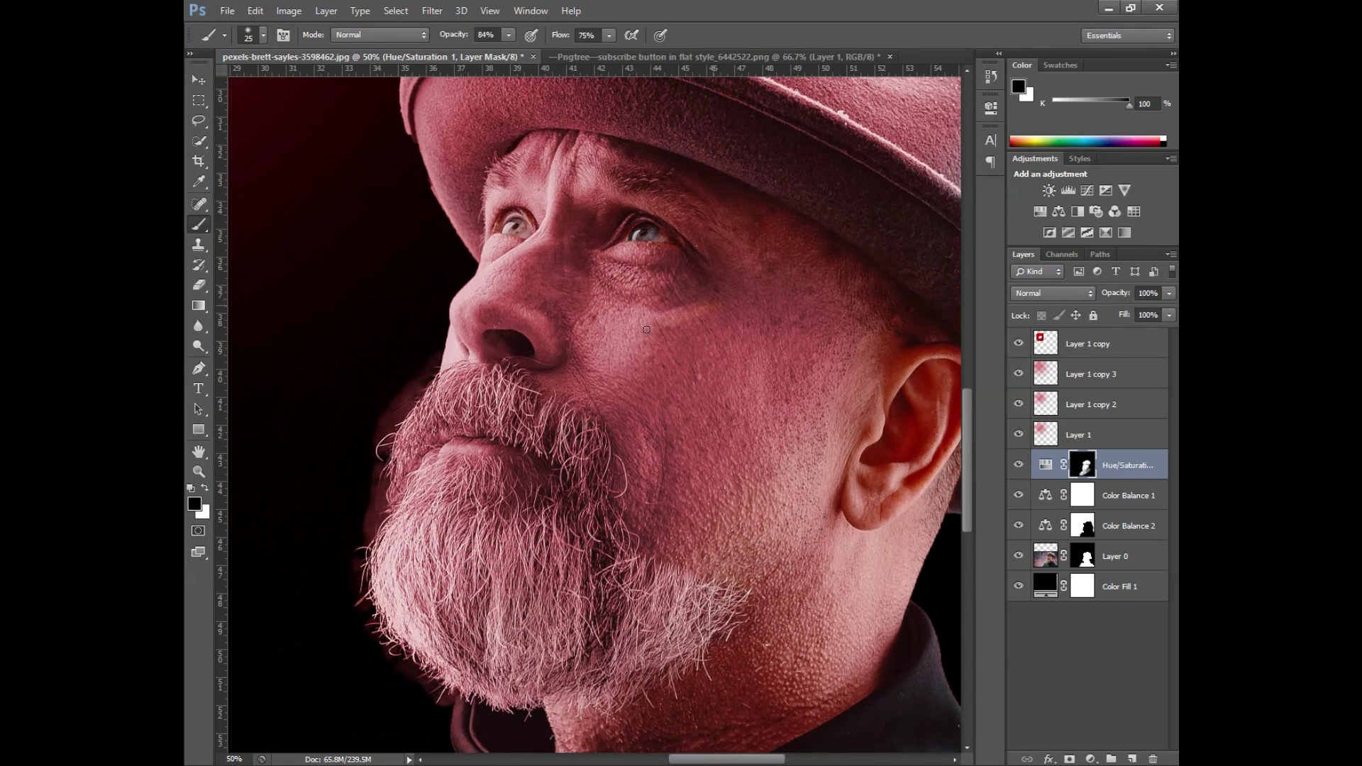
{"action": "right_click", "coordinate": [652, 328]}
{"action": "left_click_drag", "start_coordinate": [731, 369], "coordinate": [751, 369]}
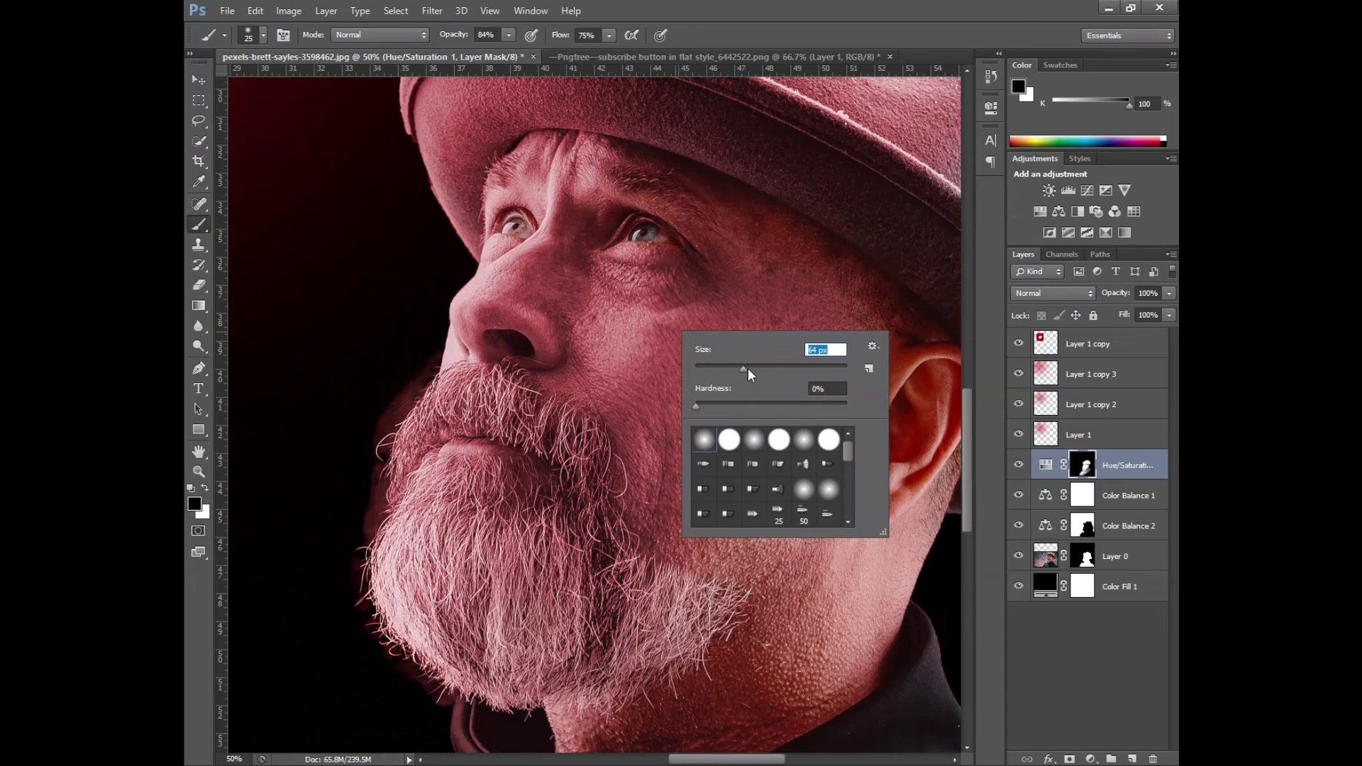
{"action": "left_click", "coordinate": [609, 36]}
{"action": "left_click", "coordinate": [657, 352]}
{"action": "left_click_drag", "start_coordinate": [674, 319], "coordinate": [629, 331]}
{"action": "left_click", "coordinate": [509, 34]}
{"action": "left_click", "coordinate": [660, 326]}
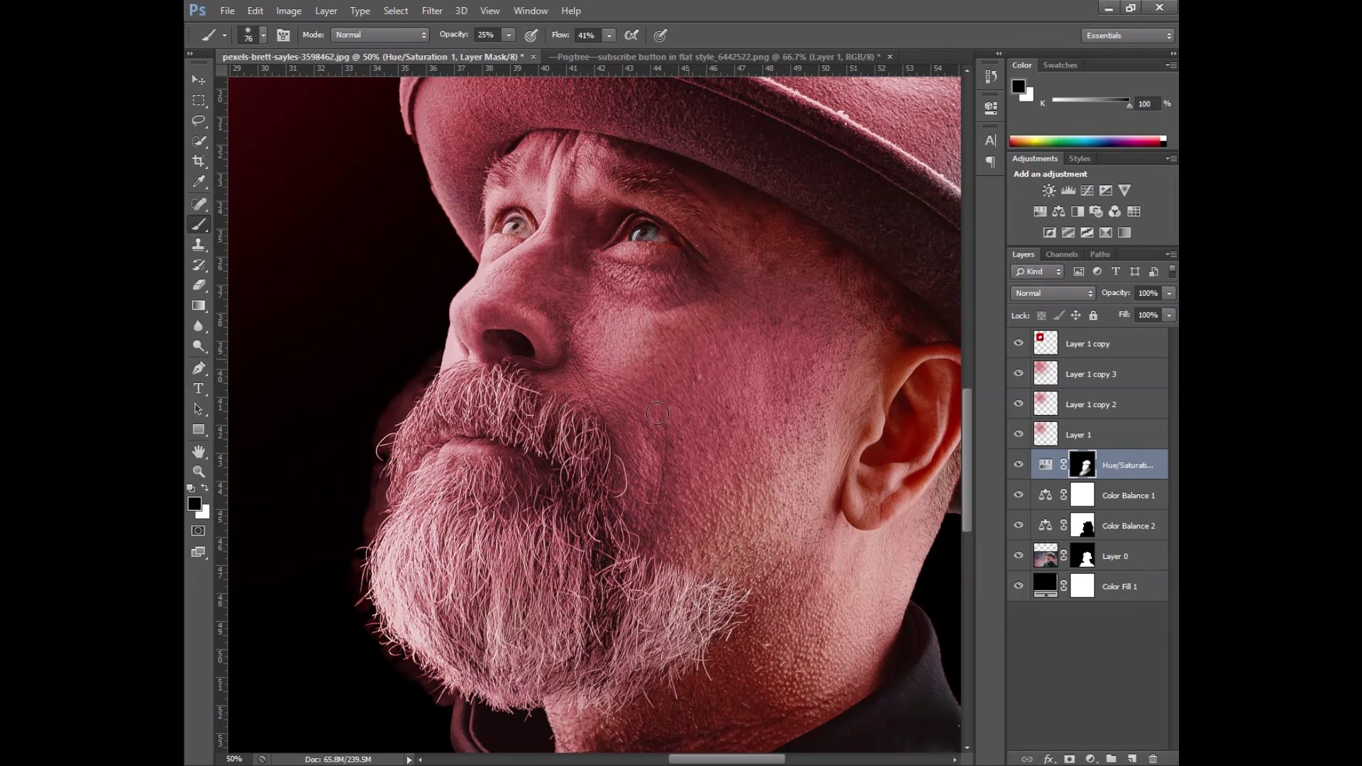
- Move down to the jacket, switch to white and enlarge the brush to about 139 px
{"action": "mouse_move", "coordinate": [709, 465]}
{"action": "left_mouse_down"}
{"action": "mouse_move", "coordinate": [739, 390]}
{"action": "mouse_move", "coordinate": [696, 411]}
{"action": "mouse_move", "coordinate": [697, 463]}
{"action": "mouse_move", "coordinate": [718, 303]}
{"action": "left_mouse_up"}
{"action": "scroll", "coordinate": [709, 404], "scroll_direction": "down", "scroll_amount": 5}
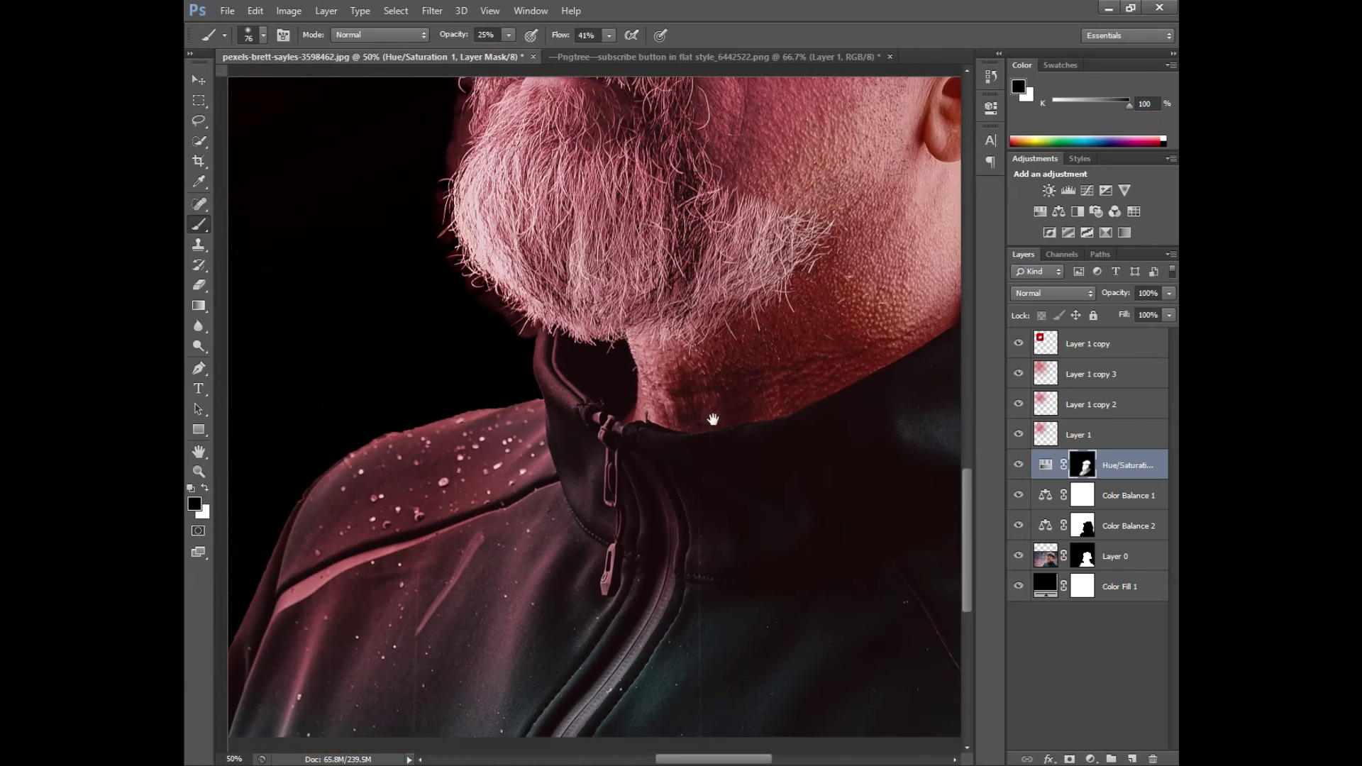
{"action": "scroll", "coordinate": [717, 368], "scroll_direction": "down", "scroll_amount": 3}
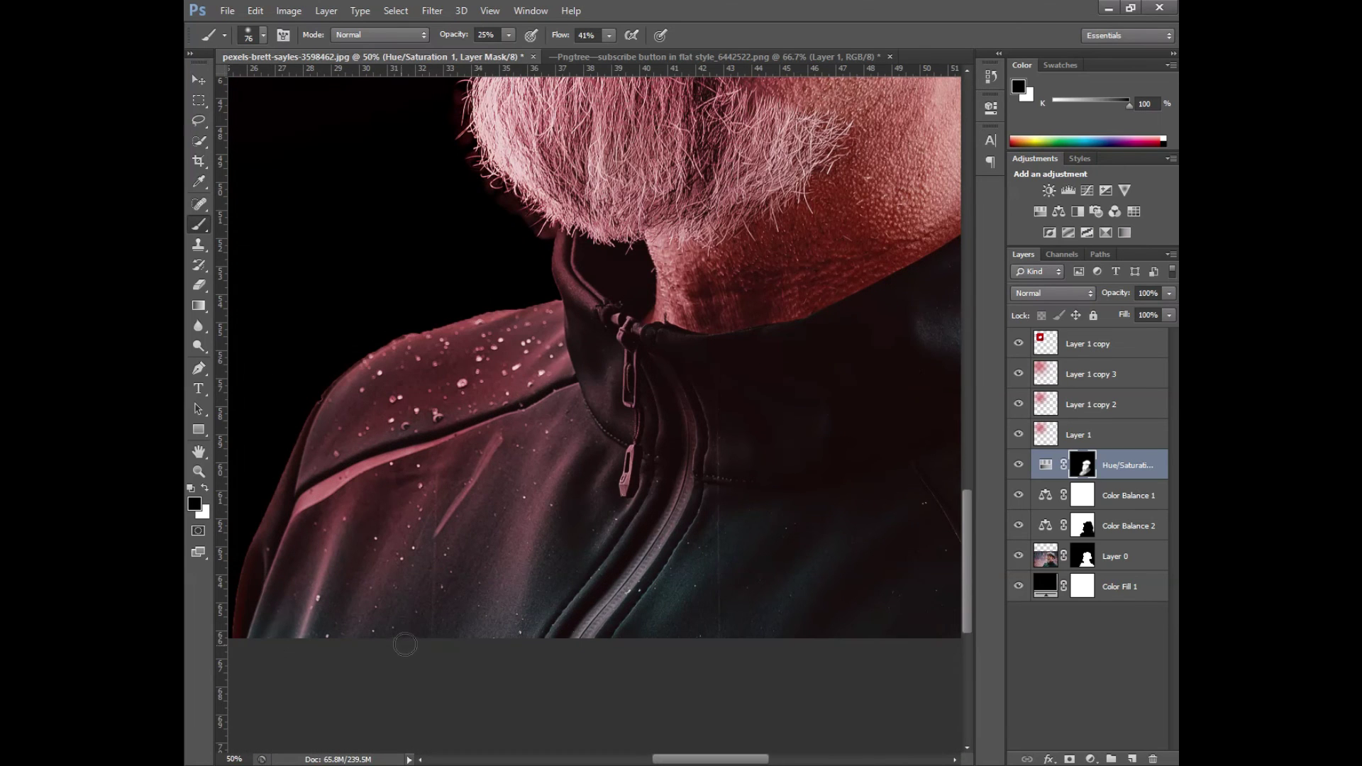
{"action": "left_click_drag", "start_coordinate": [567, 544], "coordinate": [599, 517]}
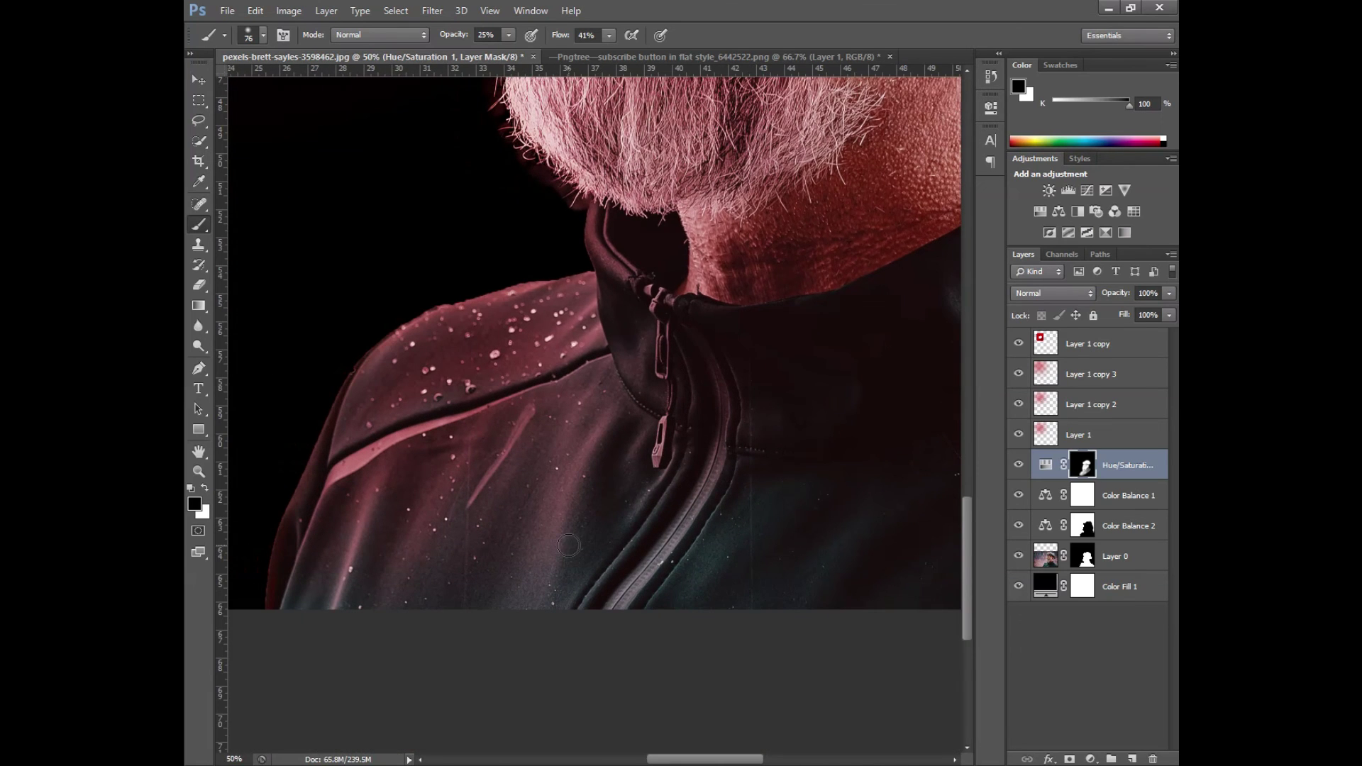
{"action": "left_click", "coordinate": [205, 489]}
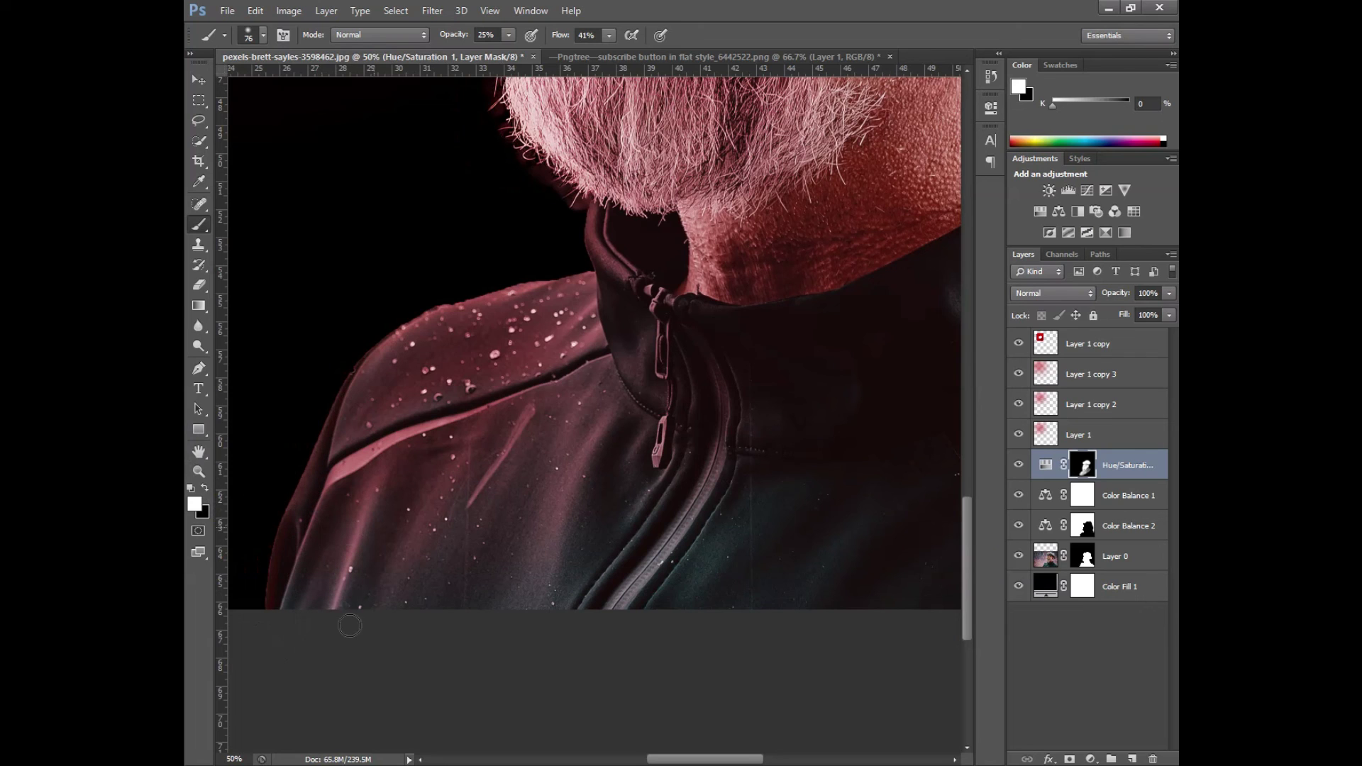
{"action": "right_click", "coordinate": [389, 540]}
{"action": "left_click_drag", "start_coordinate": [469, 574], "coordinate": [482, 573]}
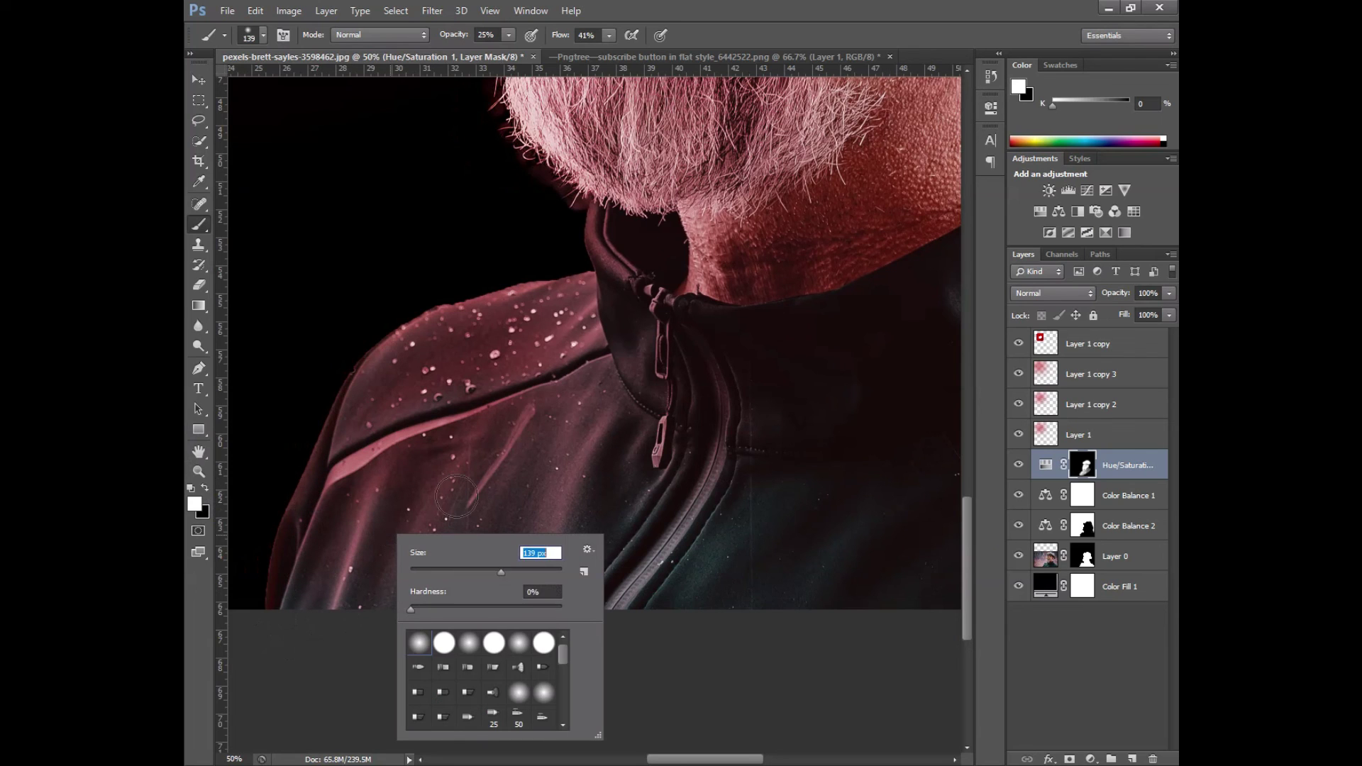
{"action": "key", "text": "Return"}
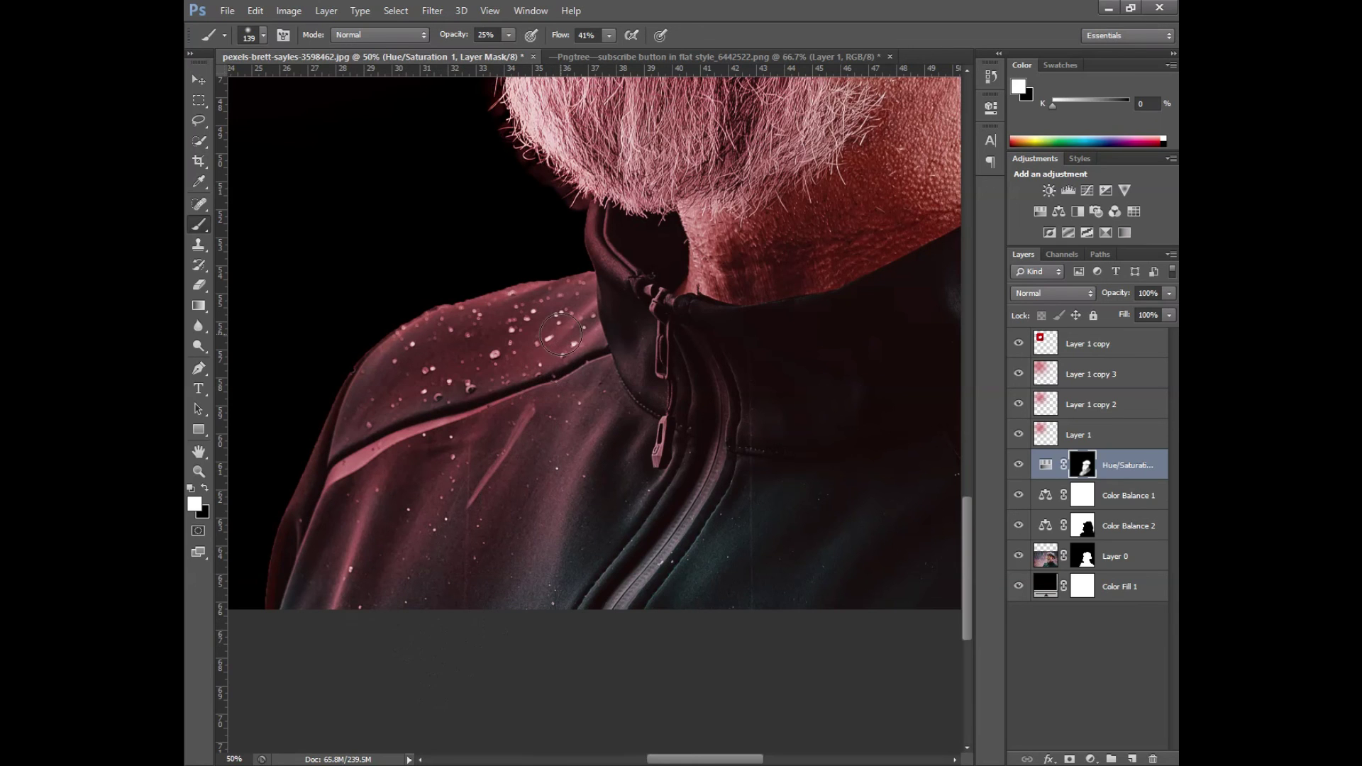
{"action": "scroll", "coordinate": [568, 343], "scroll_direction": "down", "scroll_amount": 3}
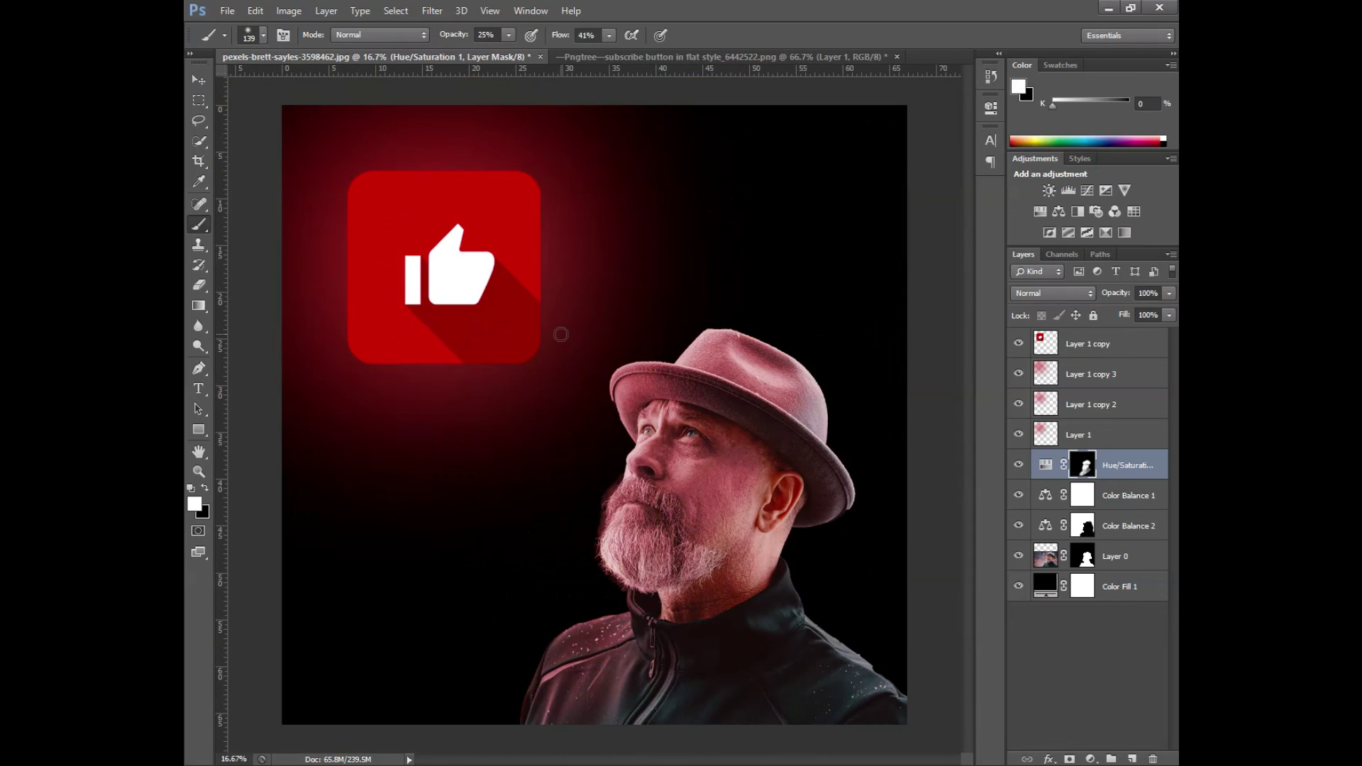
{"action": "left_click", "coordinate": [199, 80]}
{"action": "scroll", "coordinate": [595, 186], "scroll_direction": "down", "scroll_amount": 1}
{"action": "scroll", "coordinate": [595, 186], "scroll_direction": "down", "scroll_amount": 1}
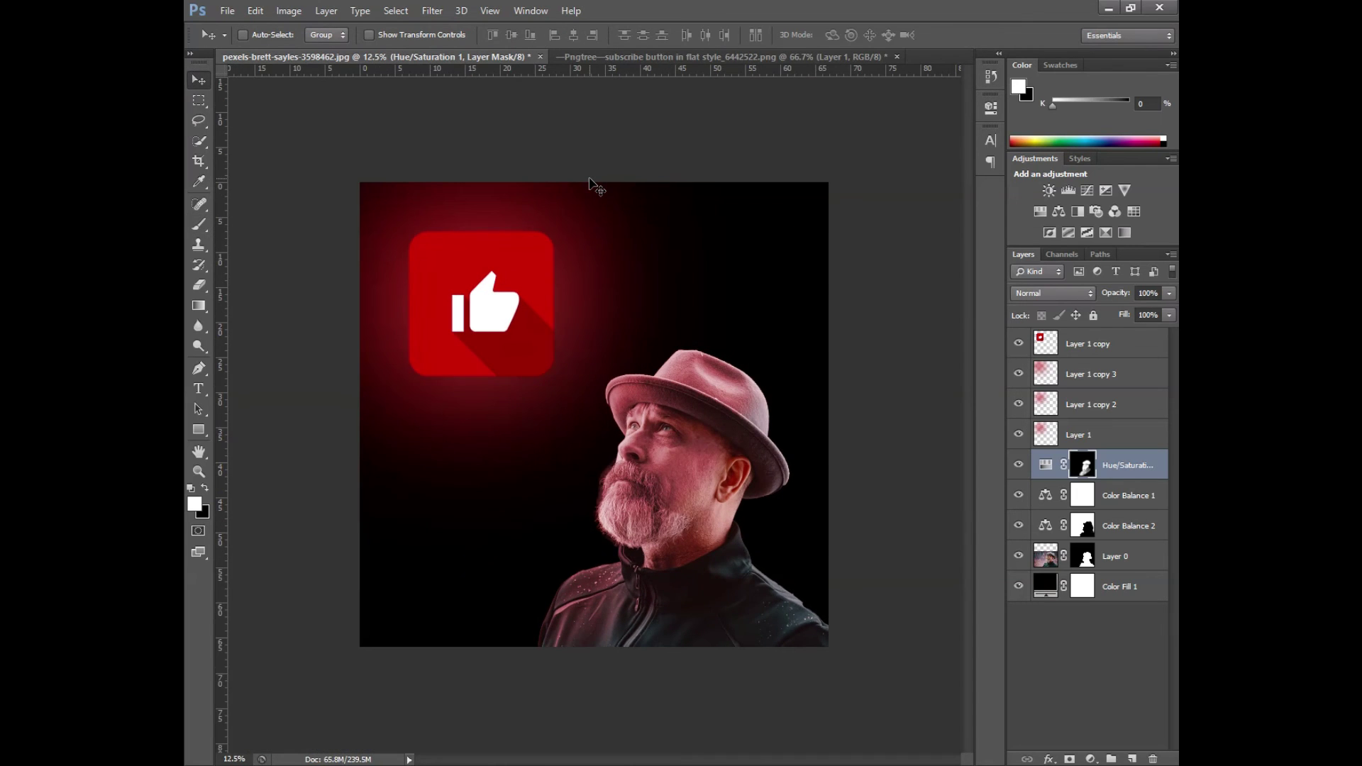
{"action": "scroll", "coordinate": [594, 186], "scroll_direction": "up", "scroll_amount": 3}
{"action": "scroll", "coordinate": [594, 186], "scroll_direction": "down", "scroll_amount": 1}
{"action": "scroll", "coordinate": [594, 185], "scroll_direction": "down", "scroll_amount": 1}
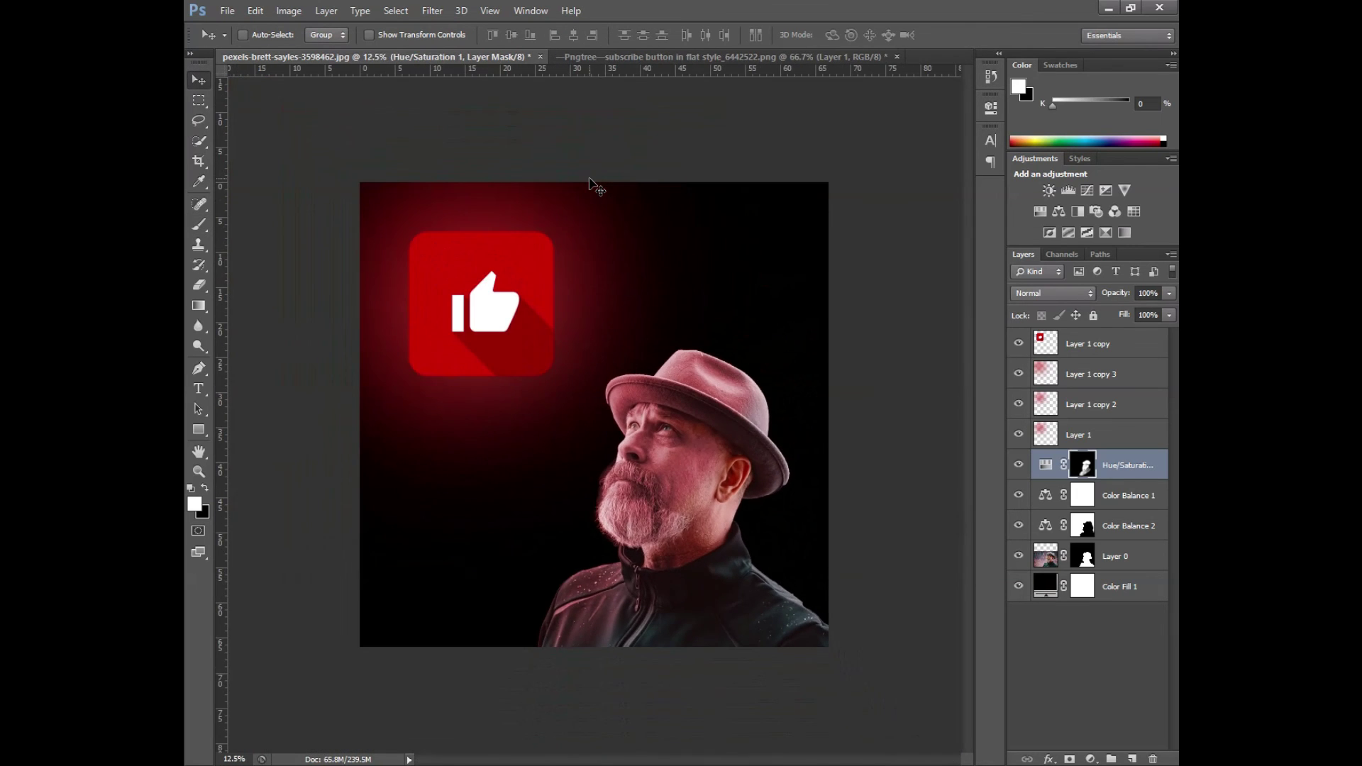